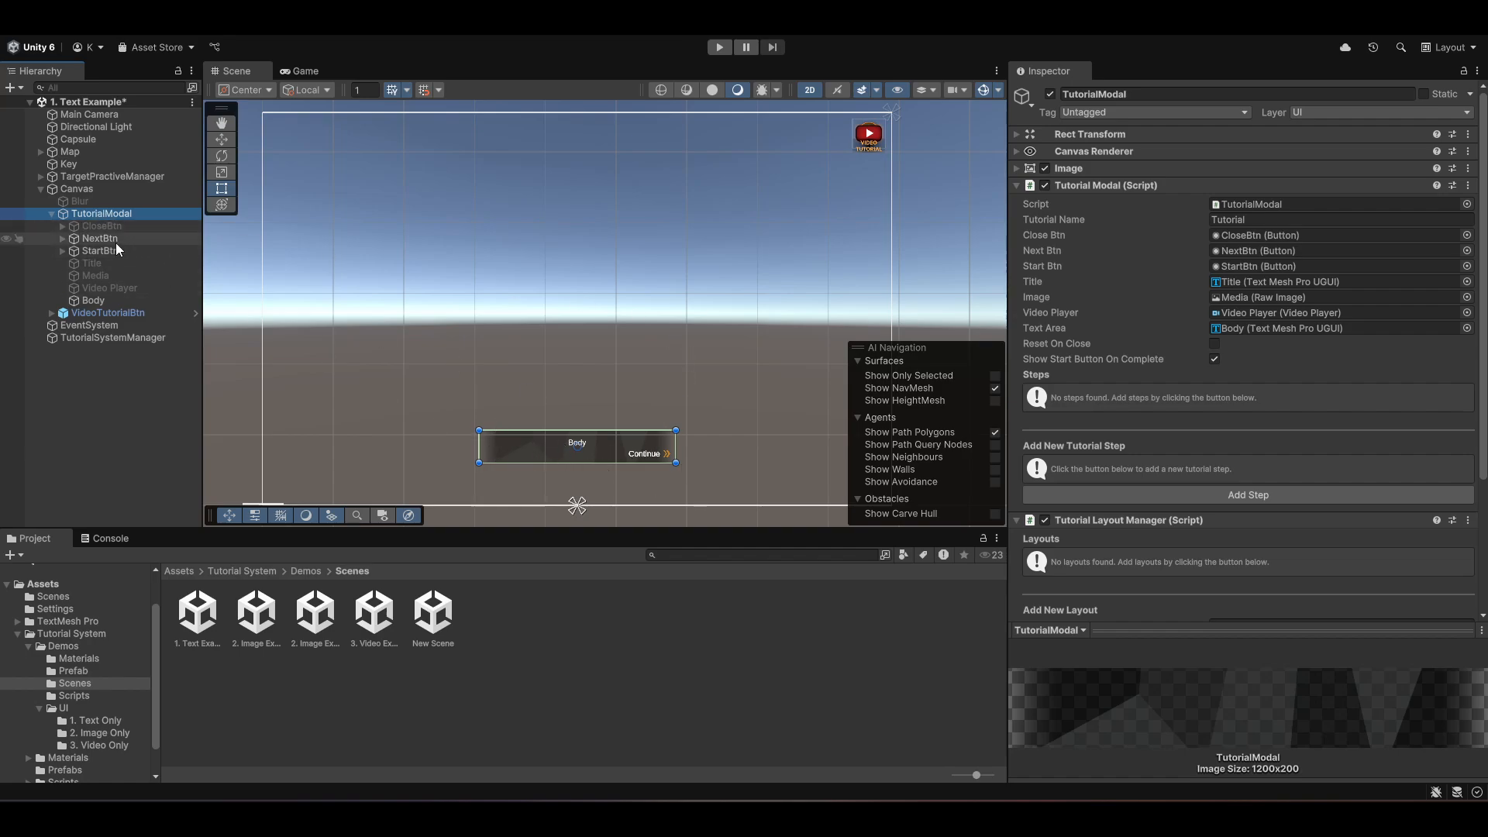
- Select the StartBtn, Body and TutorialModal objects to inspect their components
{"action": "left_click", "coordinate": [116, 246]}
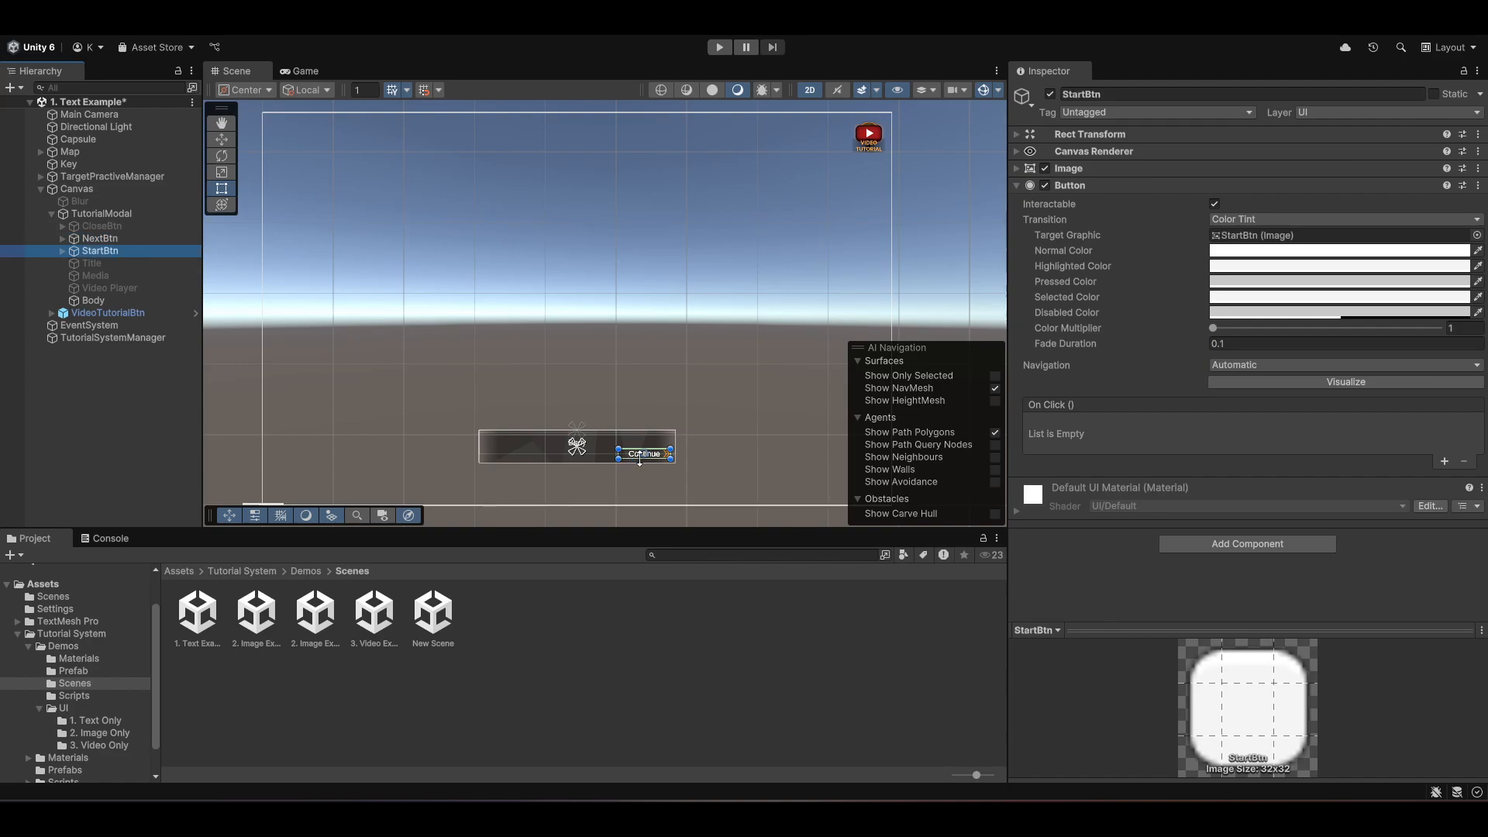
{"action": "left_click", "coordinate": [99, 303]}
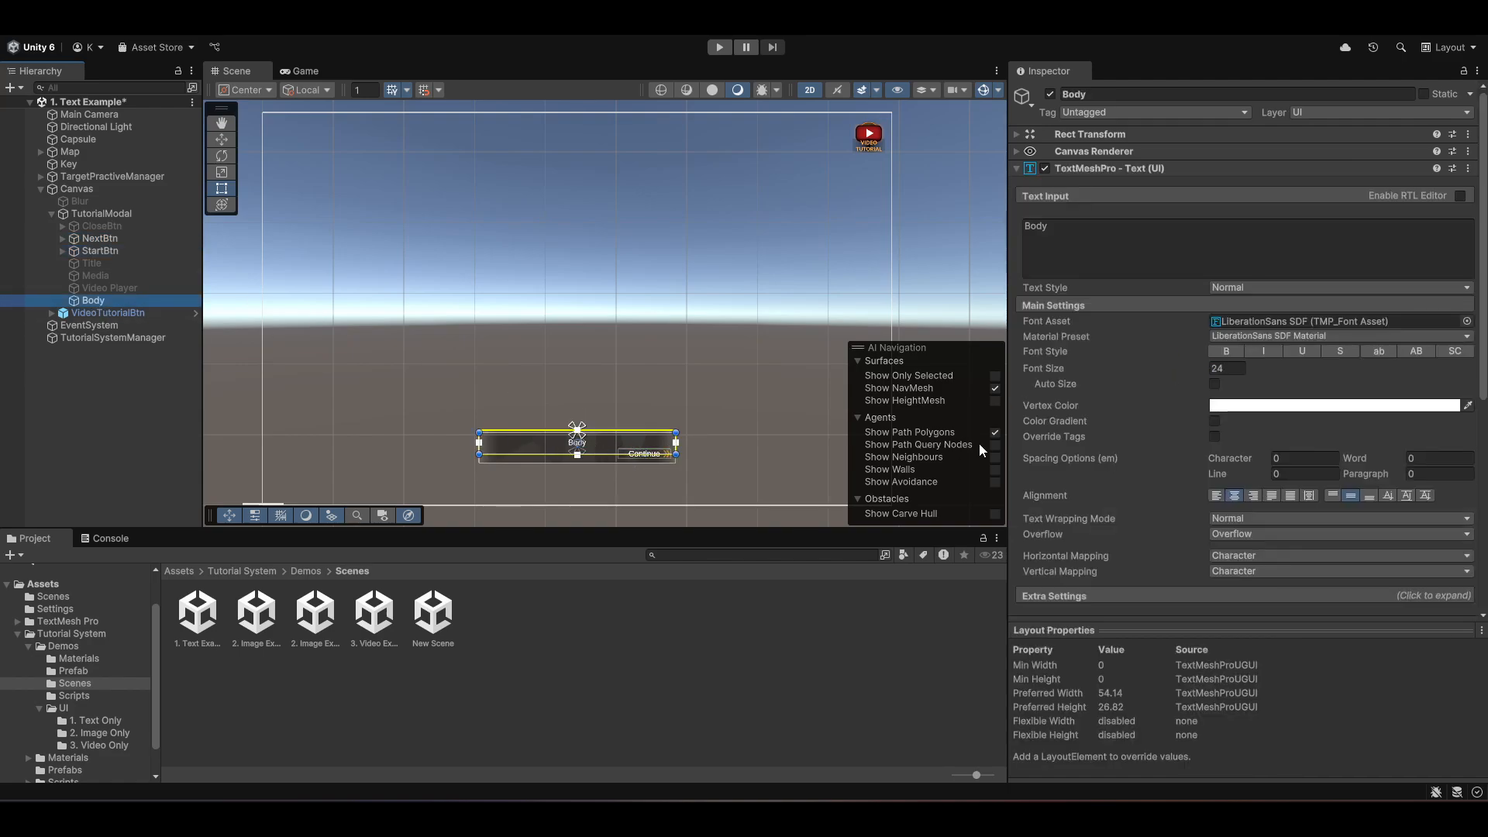
{"action": "left_click", "coordinate": [110, 215]}
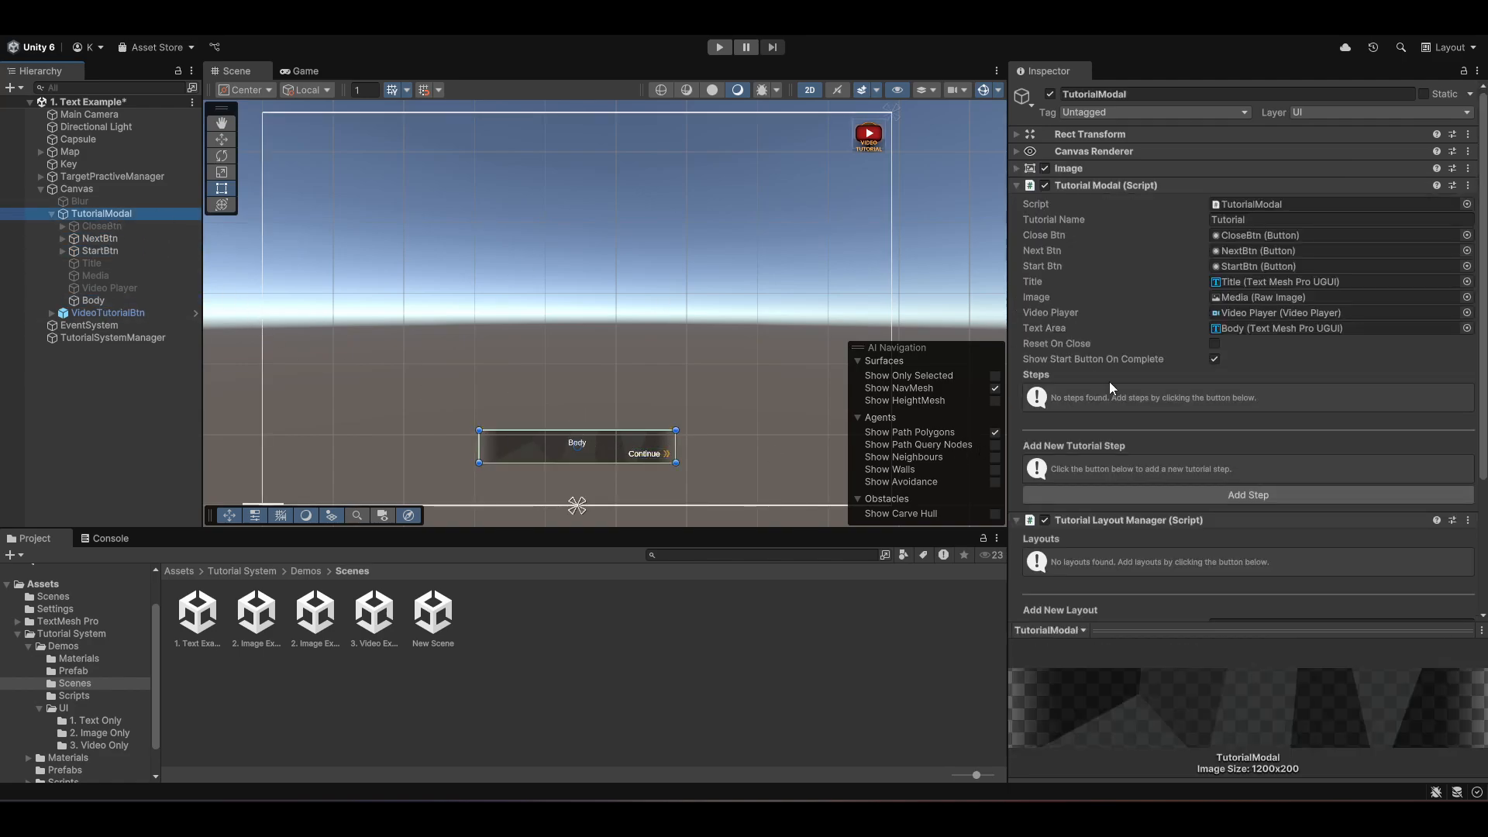
{"action": "scroll", "coordinate": [1183, 403], "scroll_direction": "down", "scroll_amount": 3}
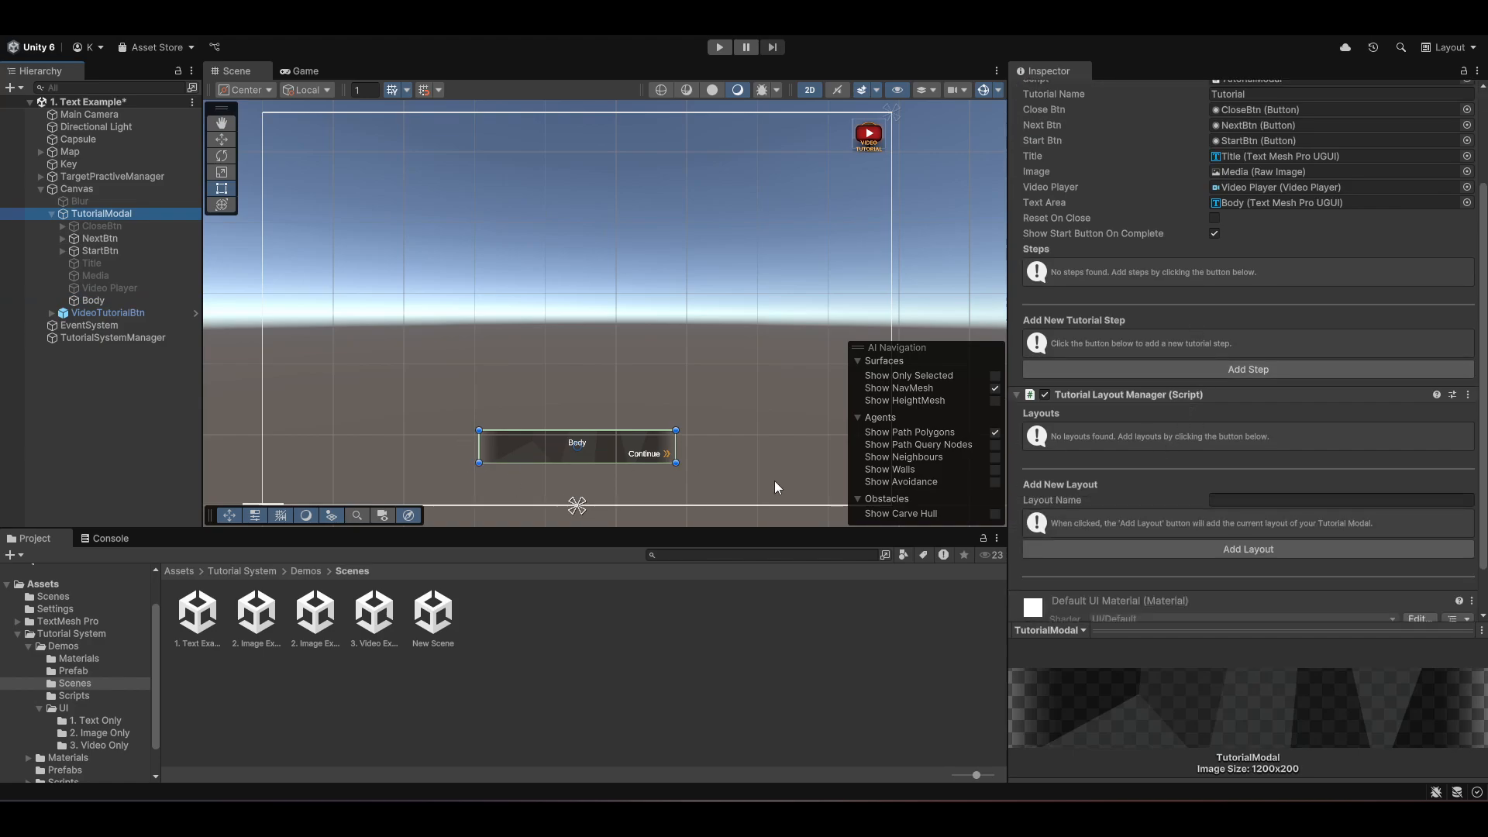
{"action": "left_click", "coordinate": [1246, 505]}
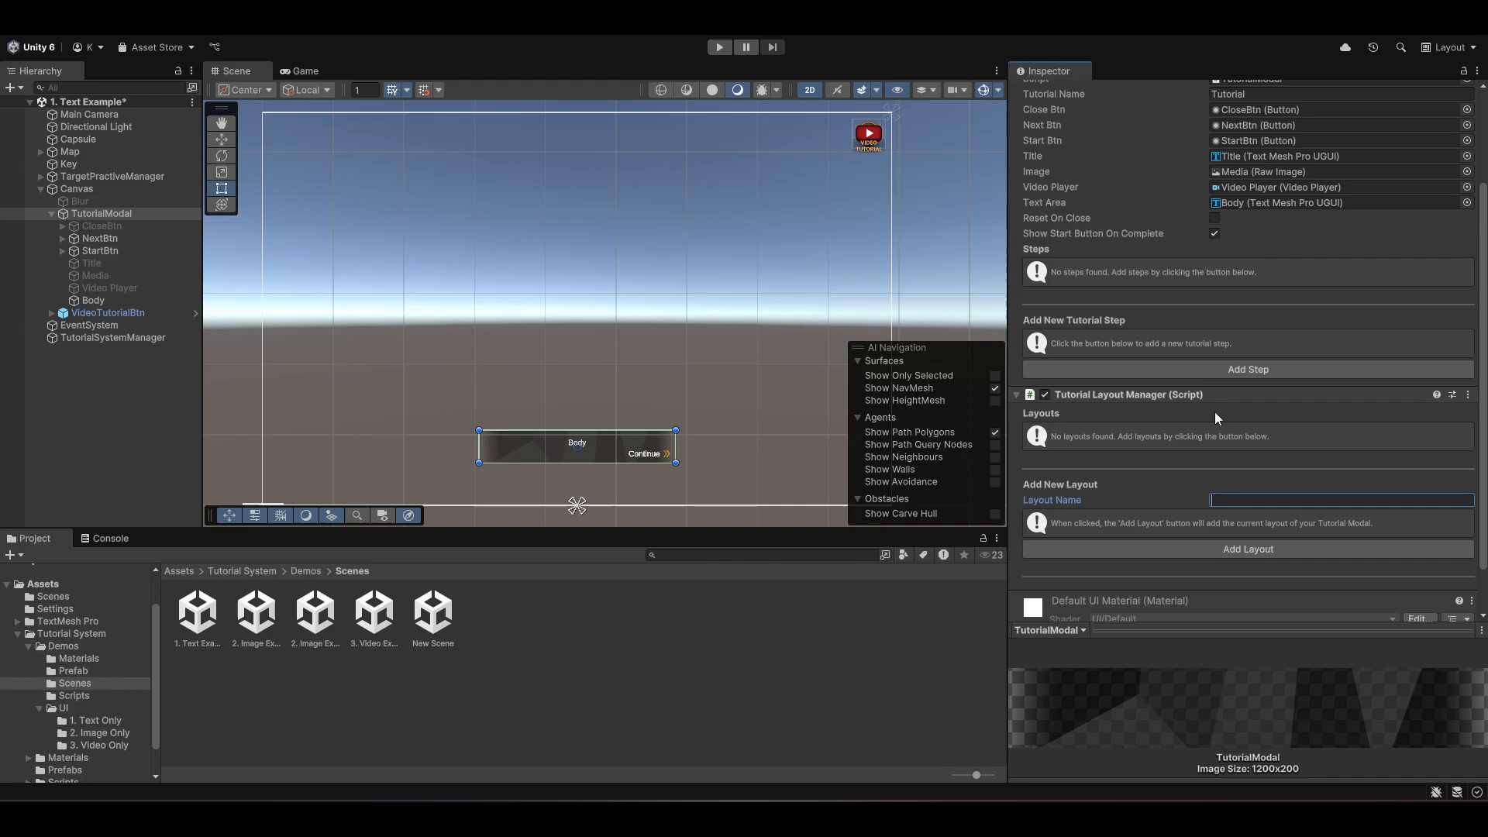
{"action": "scroll", "coordinate": [1274, 547], "scroll_direction": "down", "scroll_amount": 2}
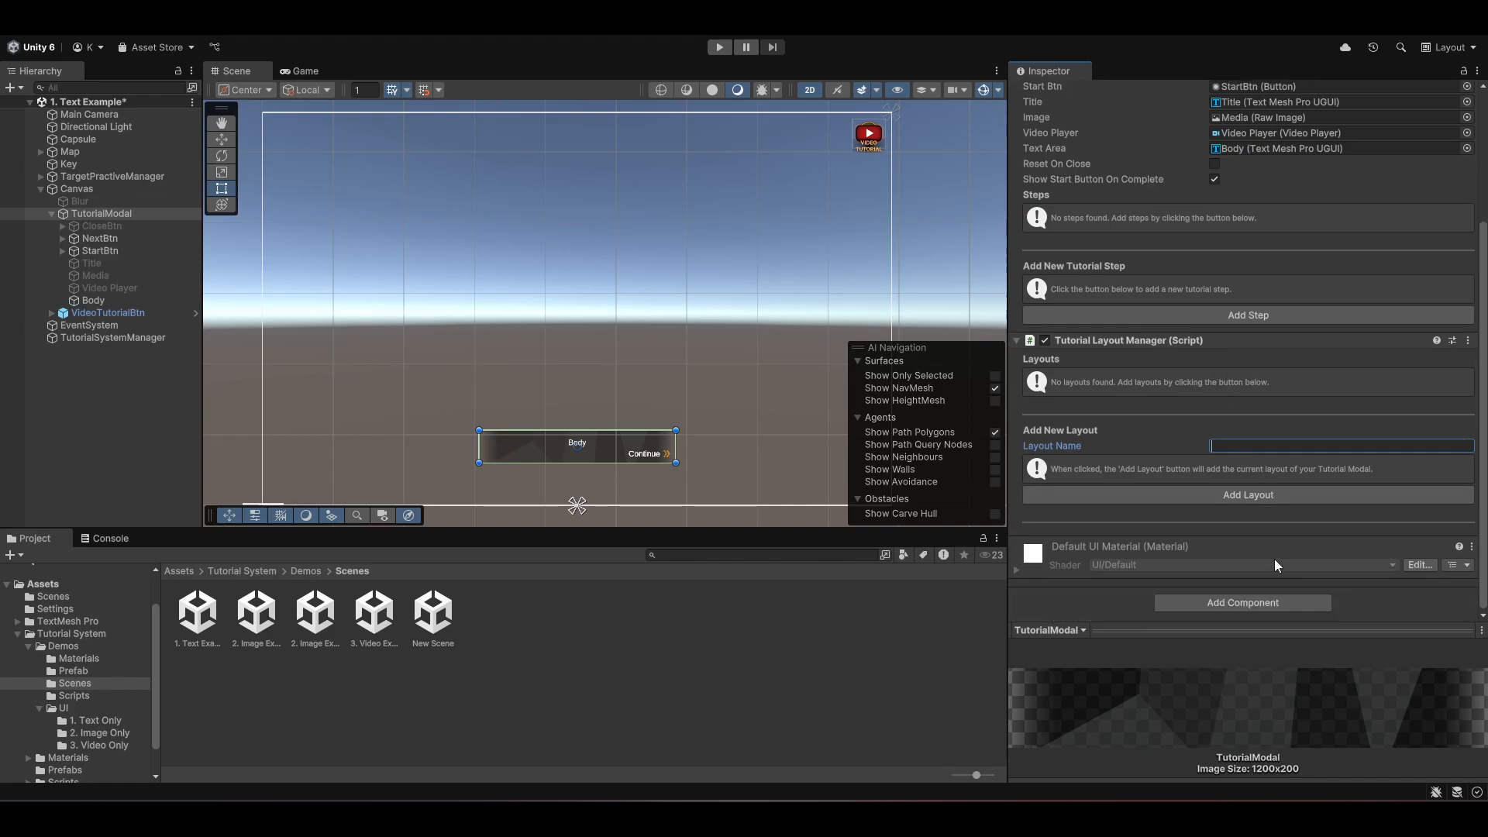
{"action": "left_click", "coordinate": [1259, 606]}
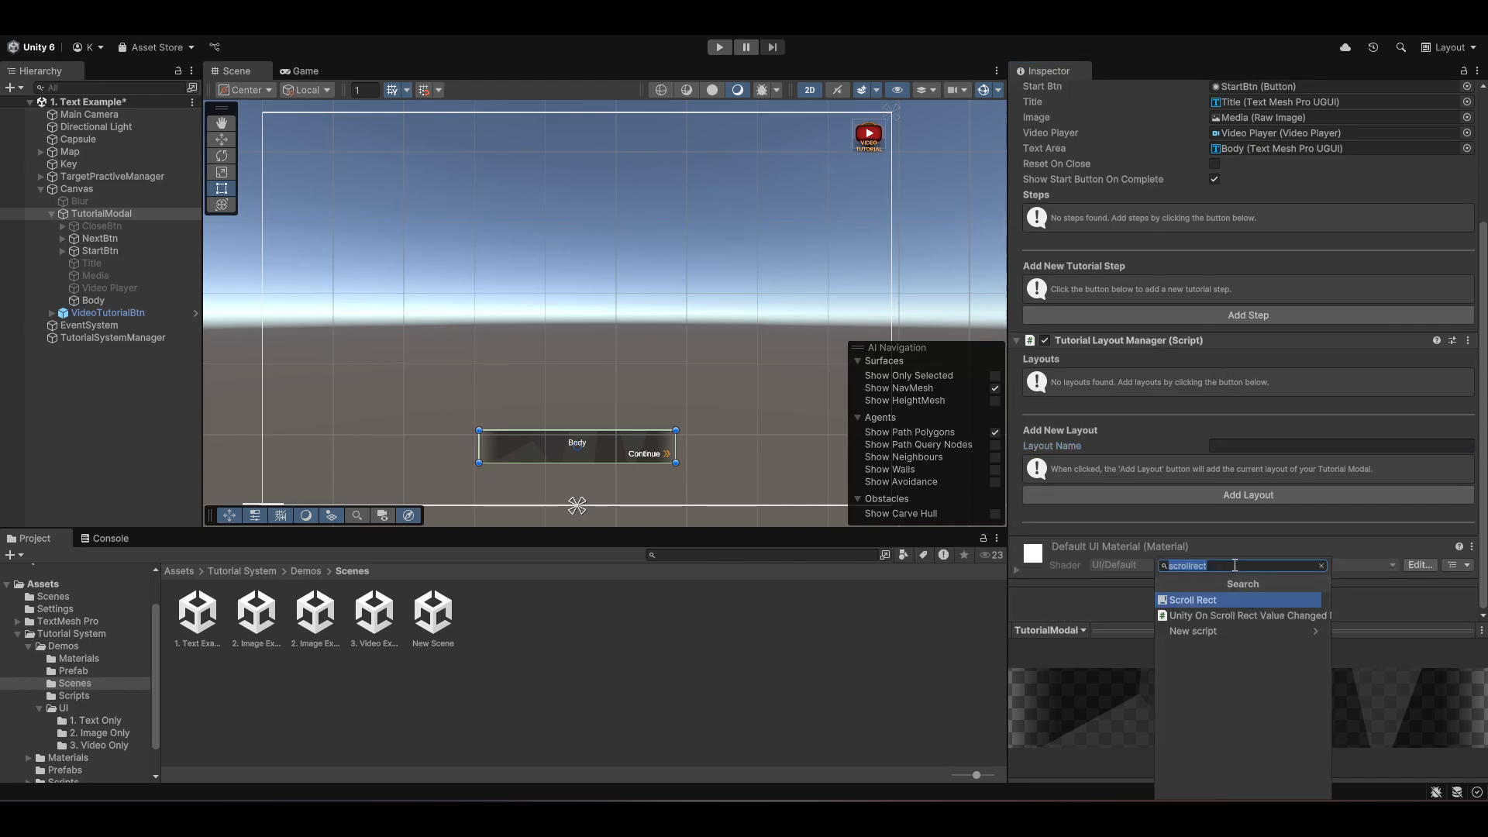
{"action": "type", "text": "layout"}
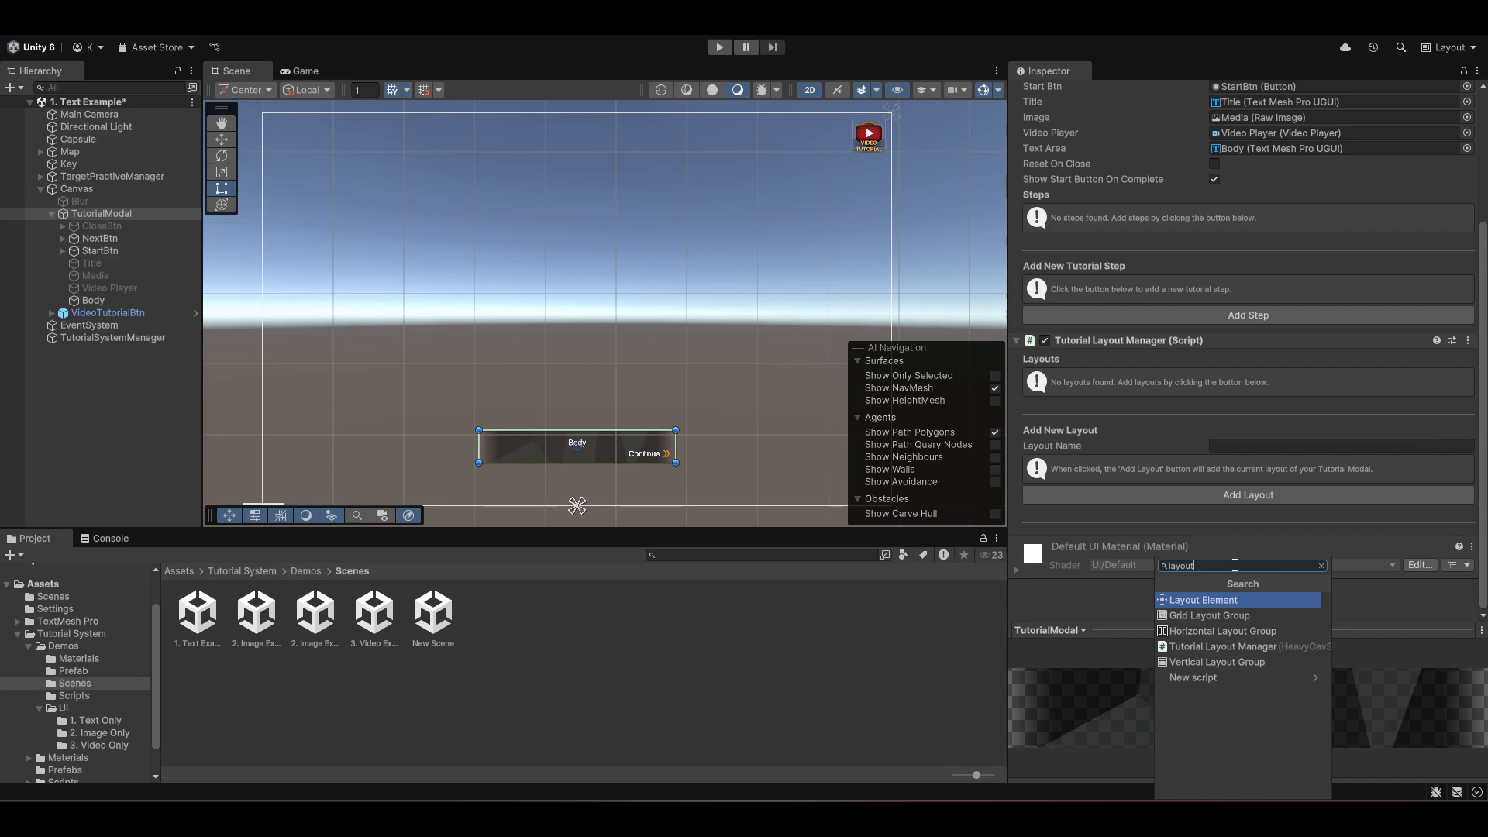
{"action": "left_click", "coordinate": [1381, 609]}
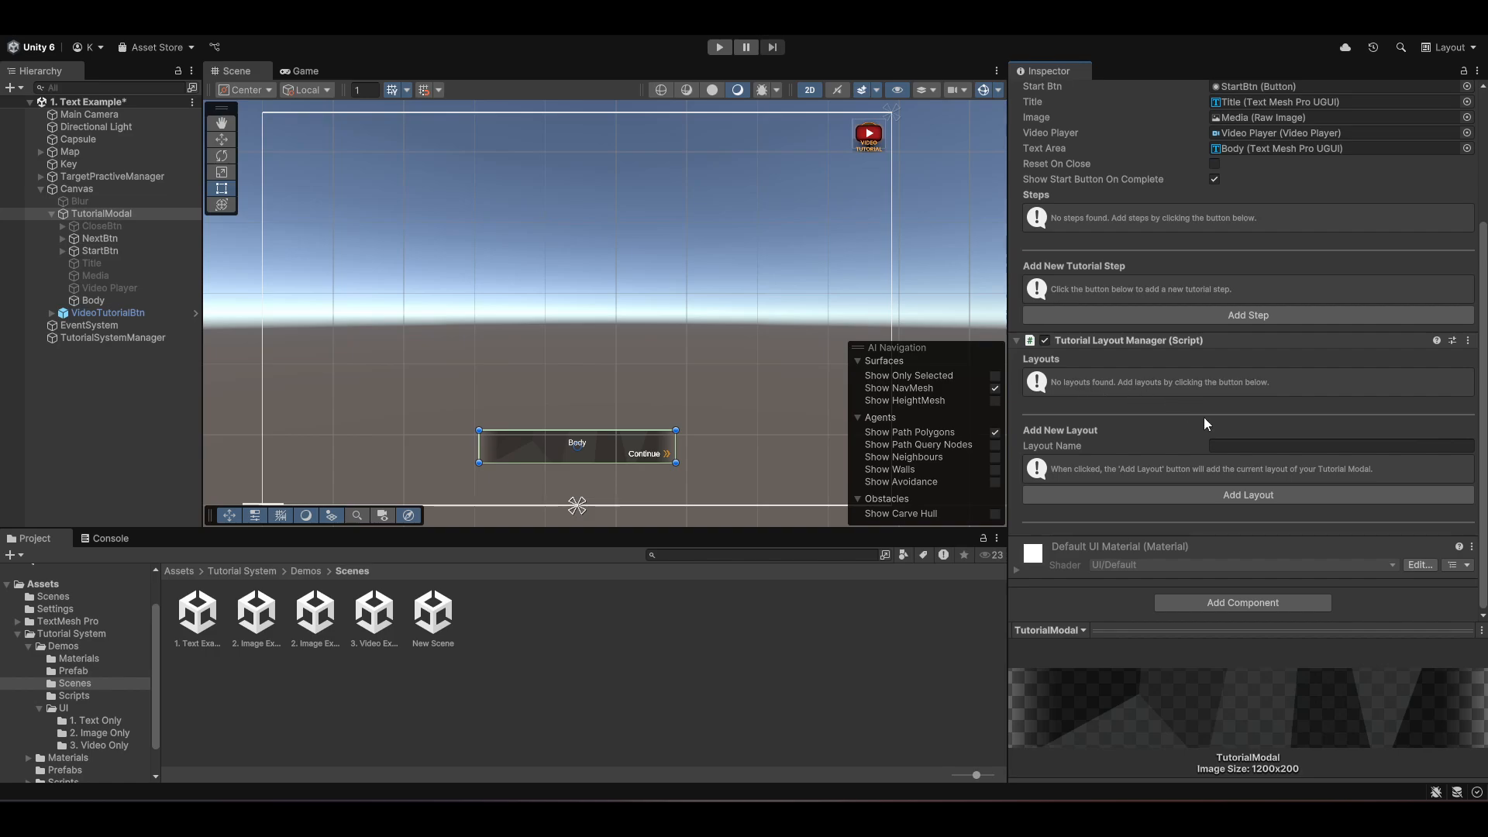
- Add a layout named Default to the Tutorial Layout Manager
{"action": "type", "text": "Default"}
{"action": "left_click", "coordinate": [1246, 495]}
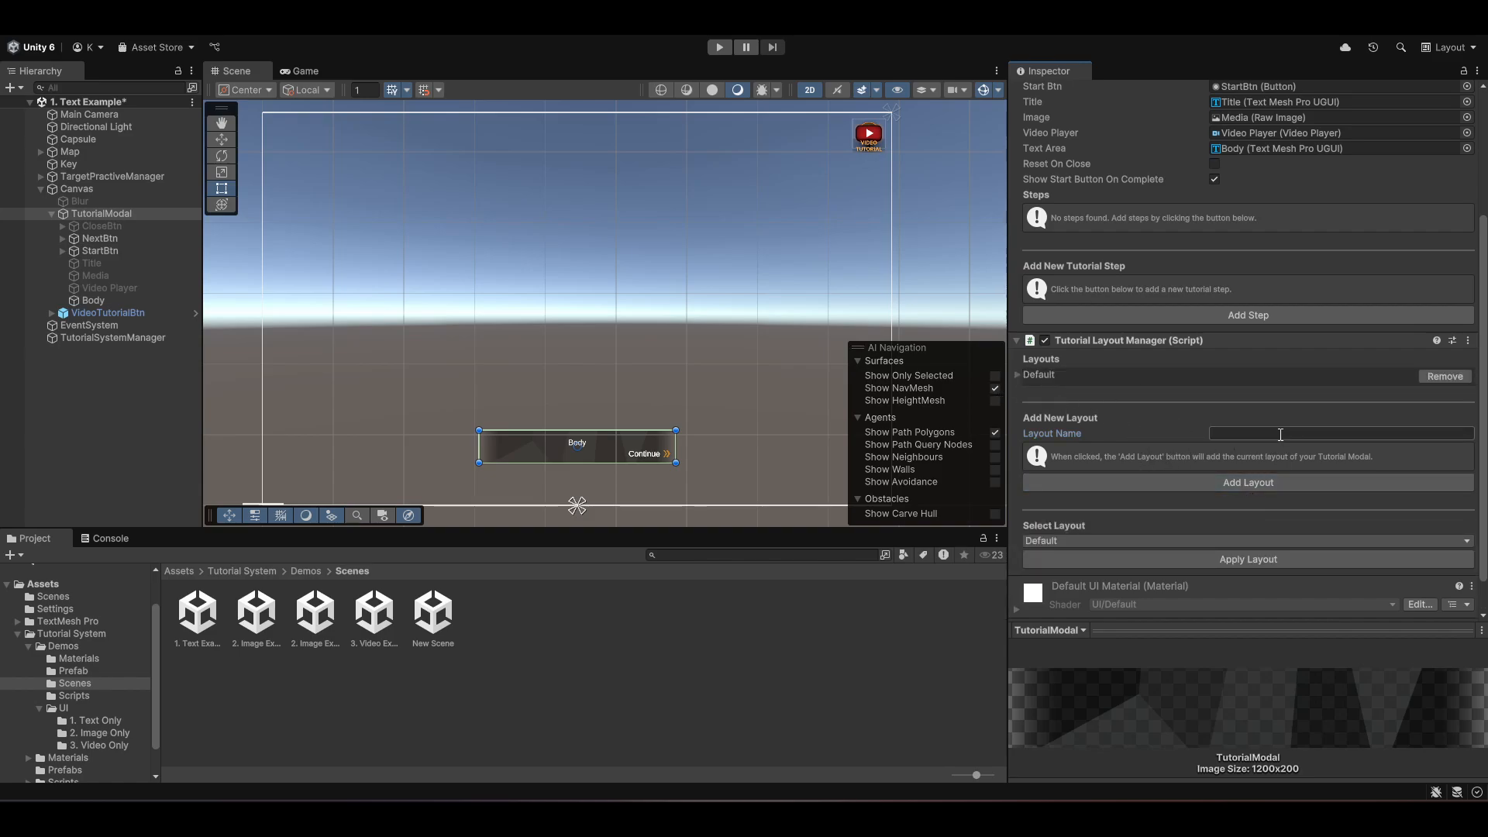
- Add a second layout named Default2 to the Tutorial Layout Manager
{"action": "type", "text": "Default2"}
{"action": "left_click", "coordinate": [1257, 485]}
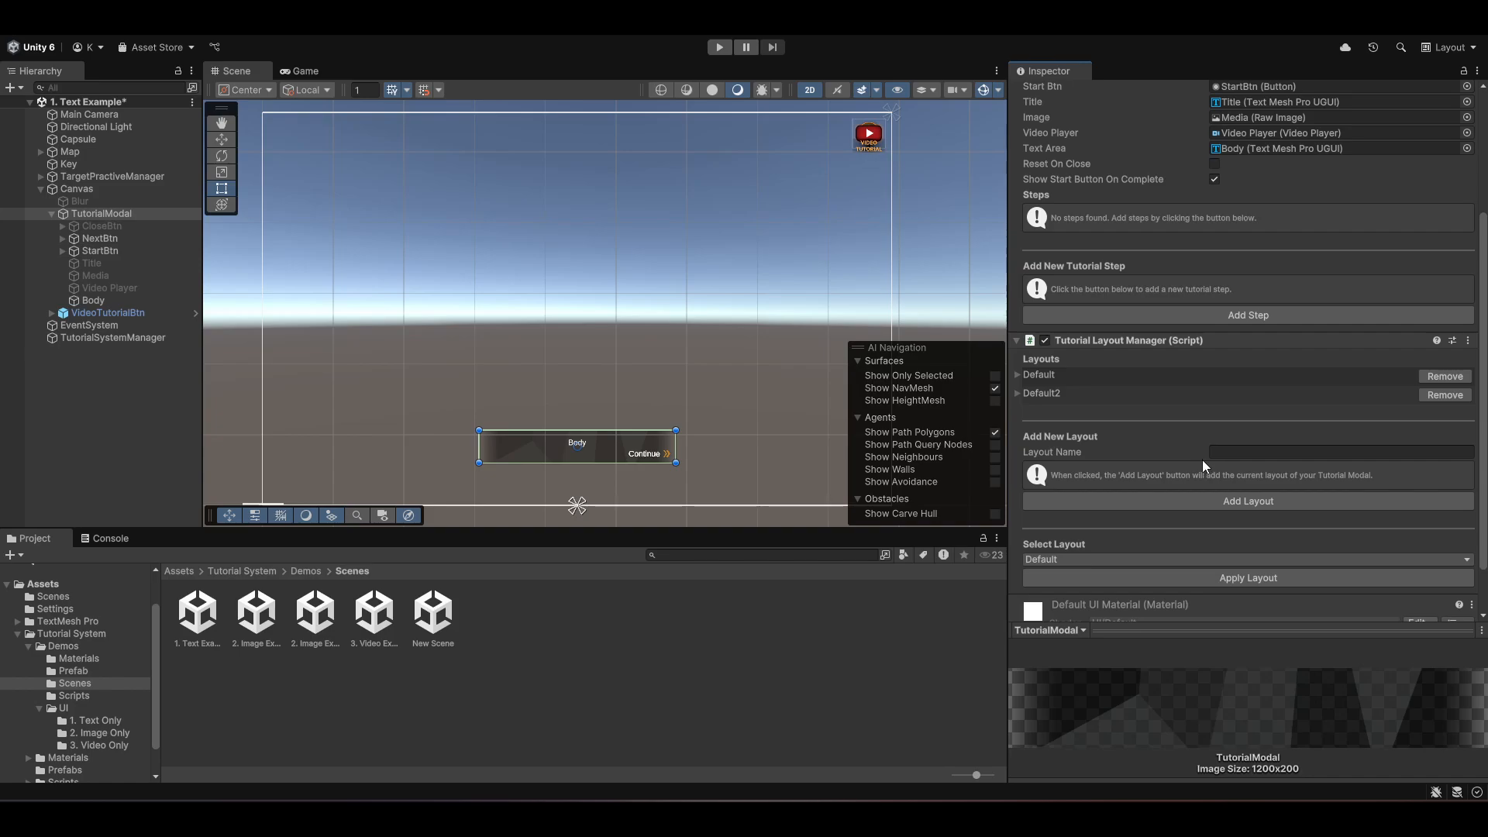
- Switch the selected layout to Default2 and back to Default
{"action": "left_click", "coordinate": [1094, 558]}
{"action": "left_click", "coordinate": [1082, 595]}
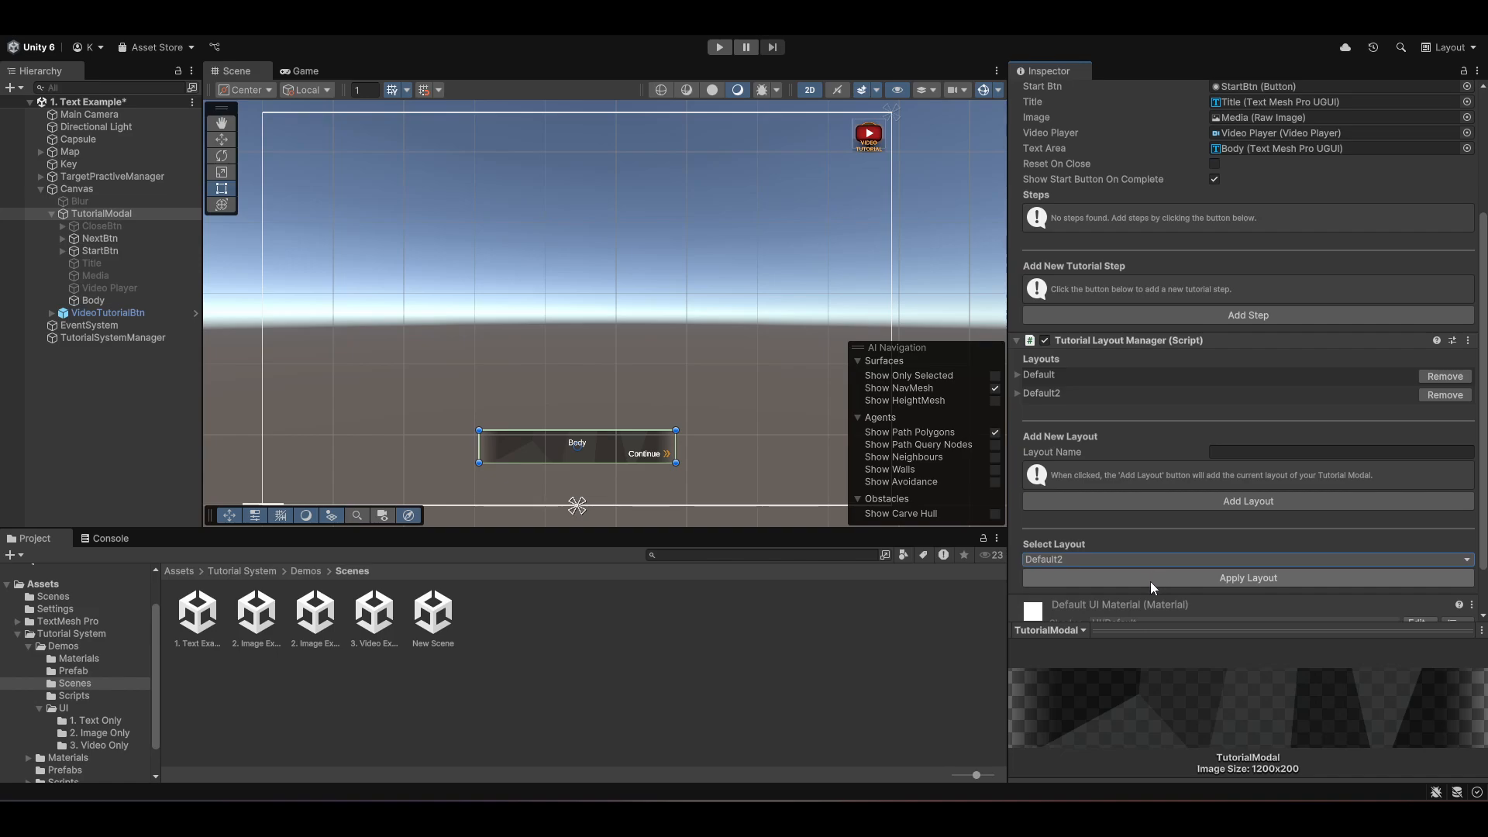
{"action": "left_click", "coordinate": [1132, 560]}
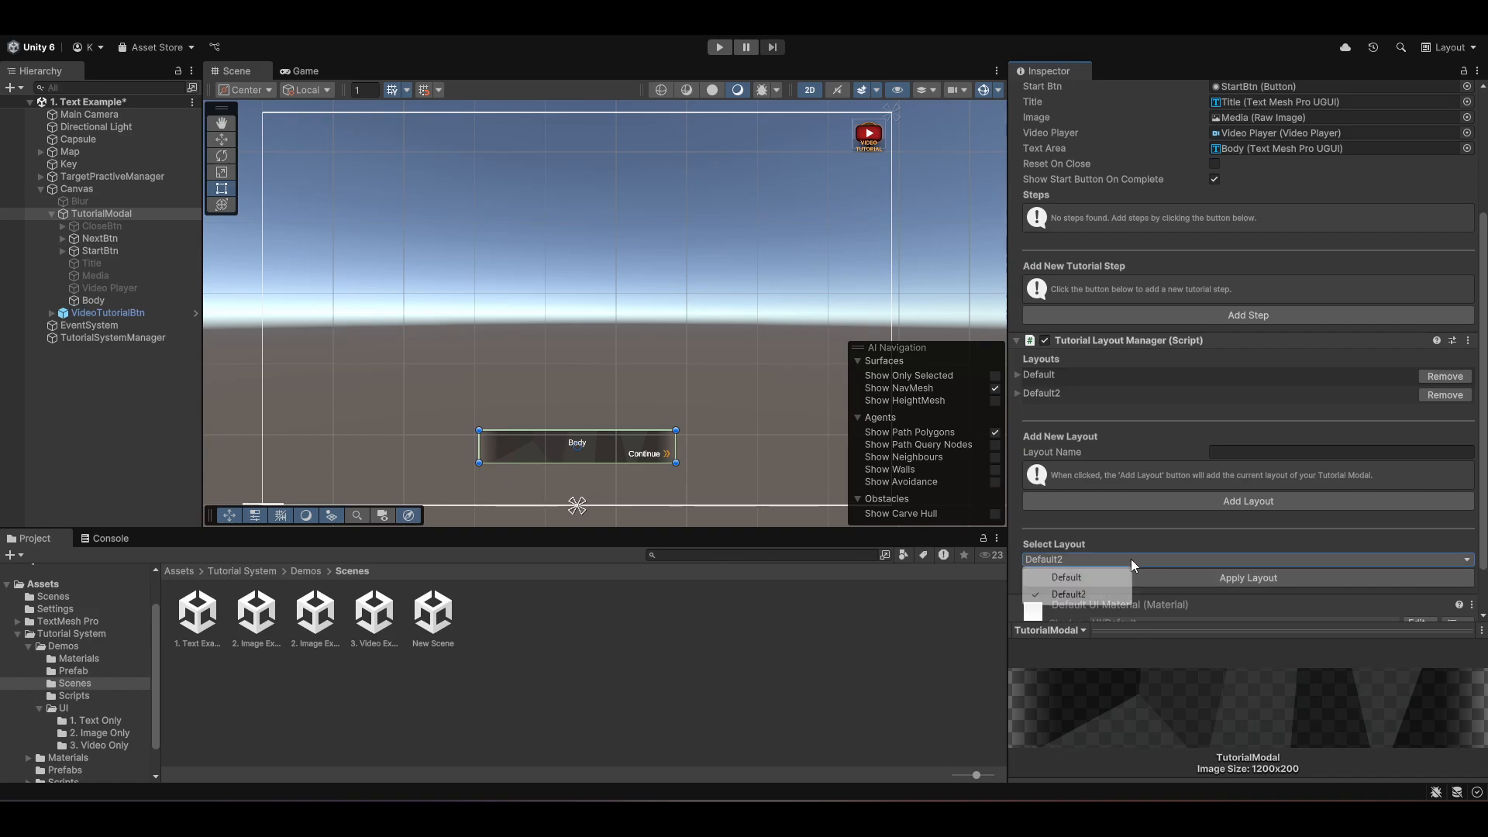
{"action": "left_click", "coordinate": [1094, 578]}
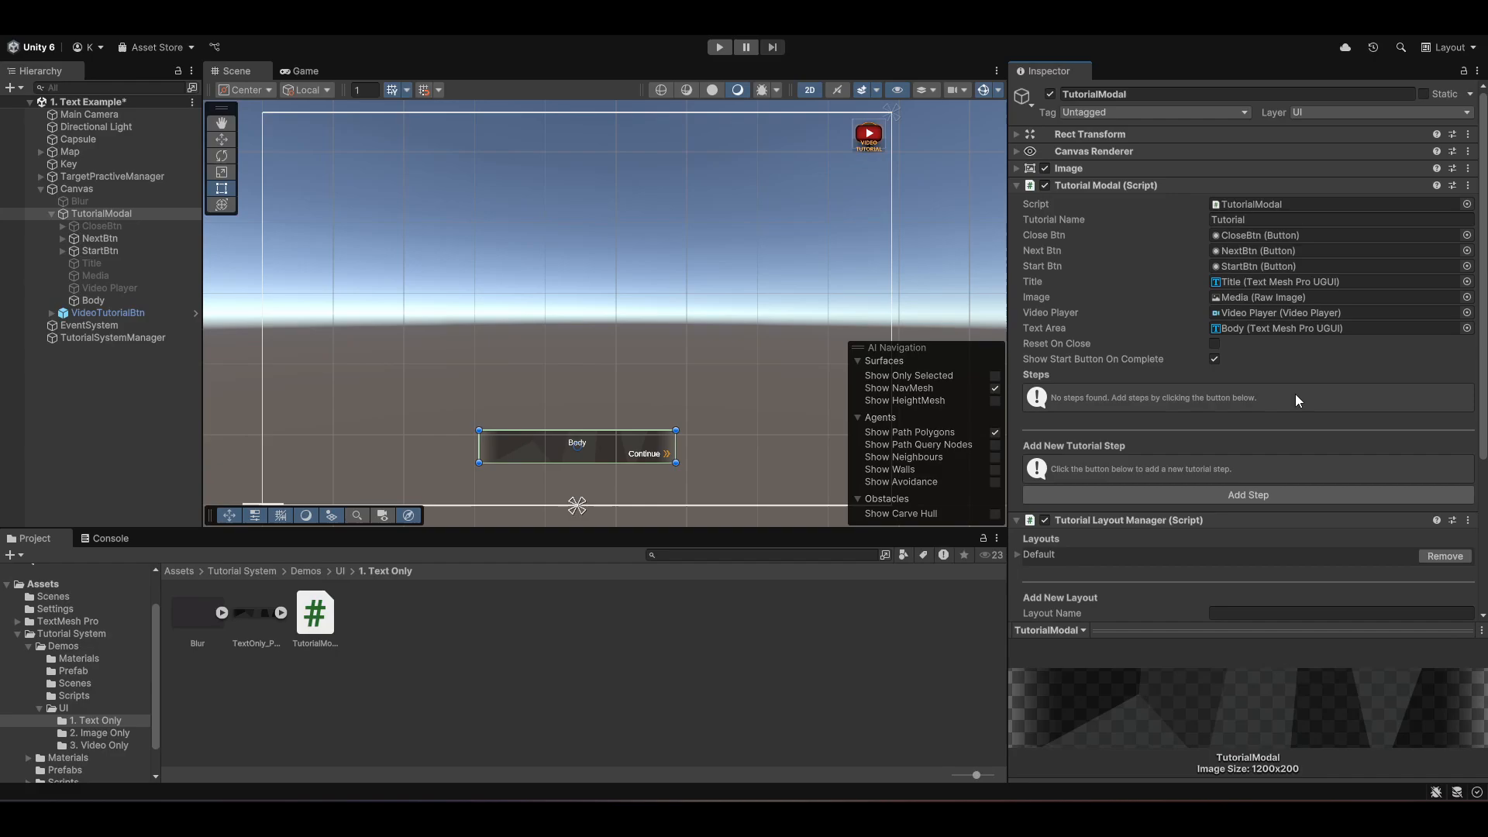
- Start adding a new tutorial step titled Movement with Freeze Time enabled
{"action": "left_click", "coordinate": [1242, 495]}
{"action": "left_click", "coordinate": [775, 141]}
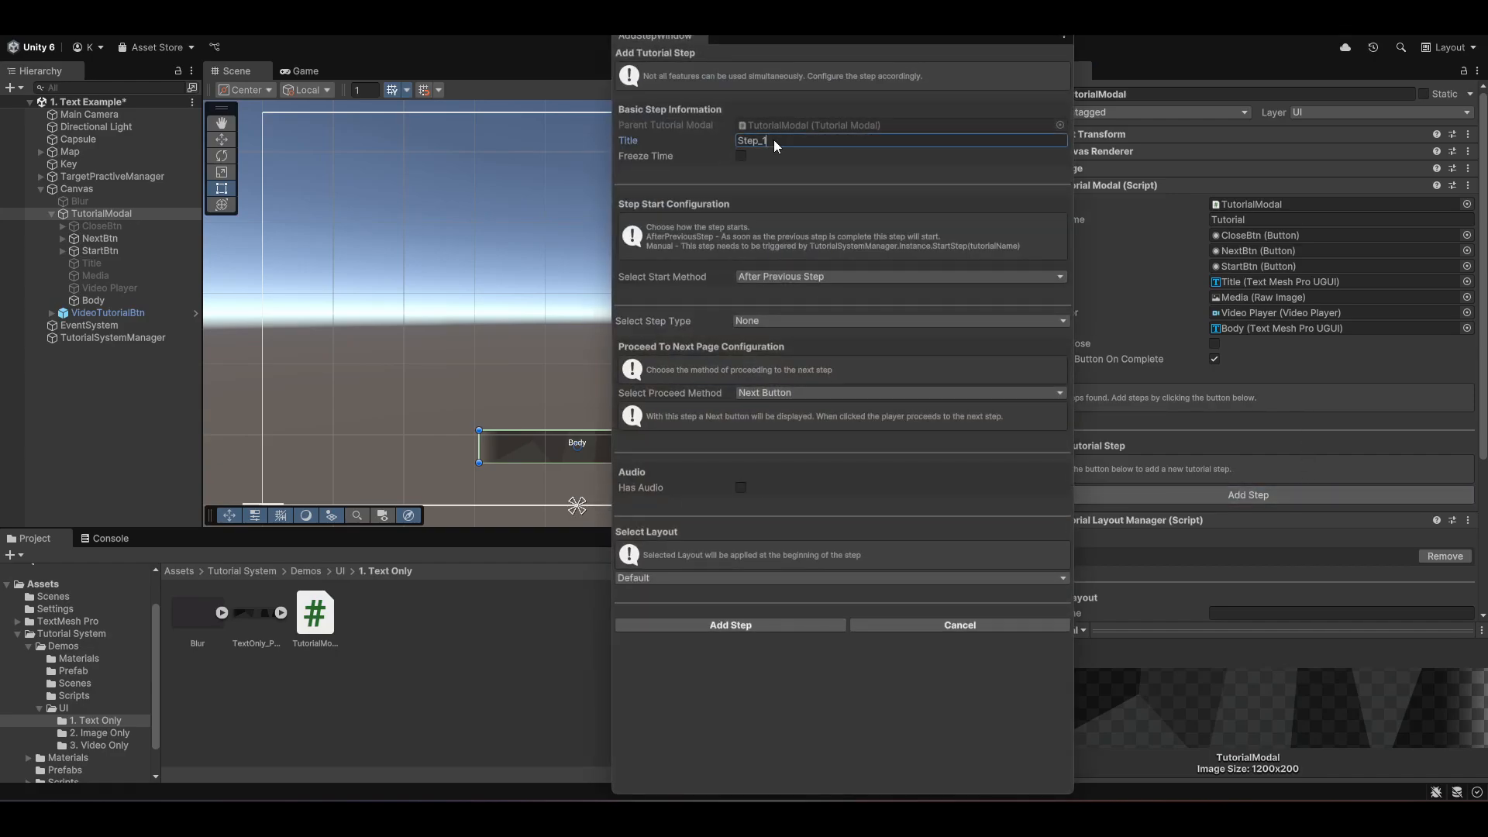
{"action": "type", "text": "Movement"}
{"action": "key", "text": "Tab"}
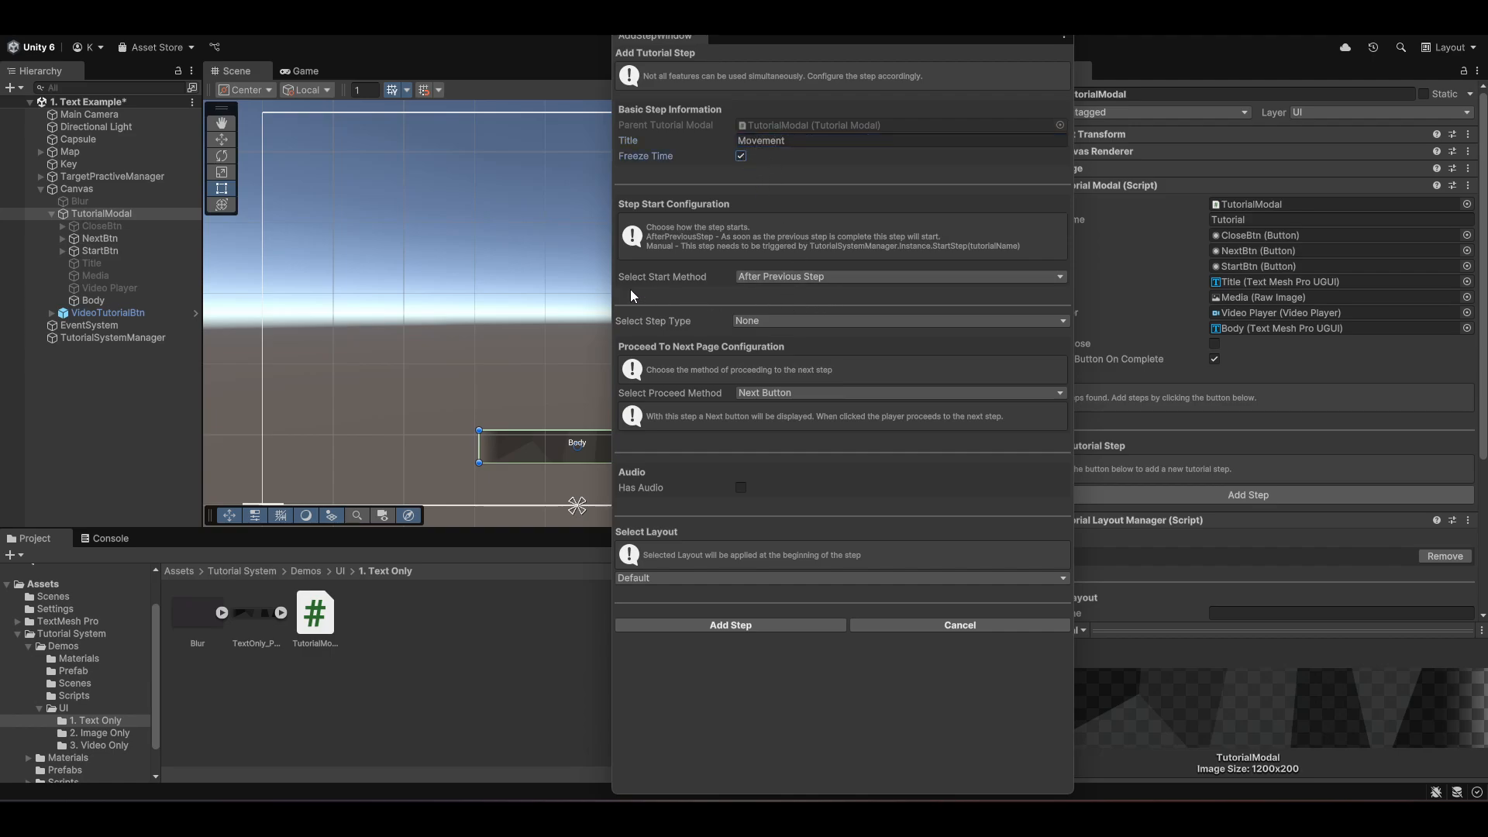
- Set the step type to Text and paste the body text 'Welcome to the tutorial, use W A S D to move.' with bold orange keys
{"action": "left_click", "coordinate": [792, 322]}
{"action": "left_click", "coordinate": [770, 407]}
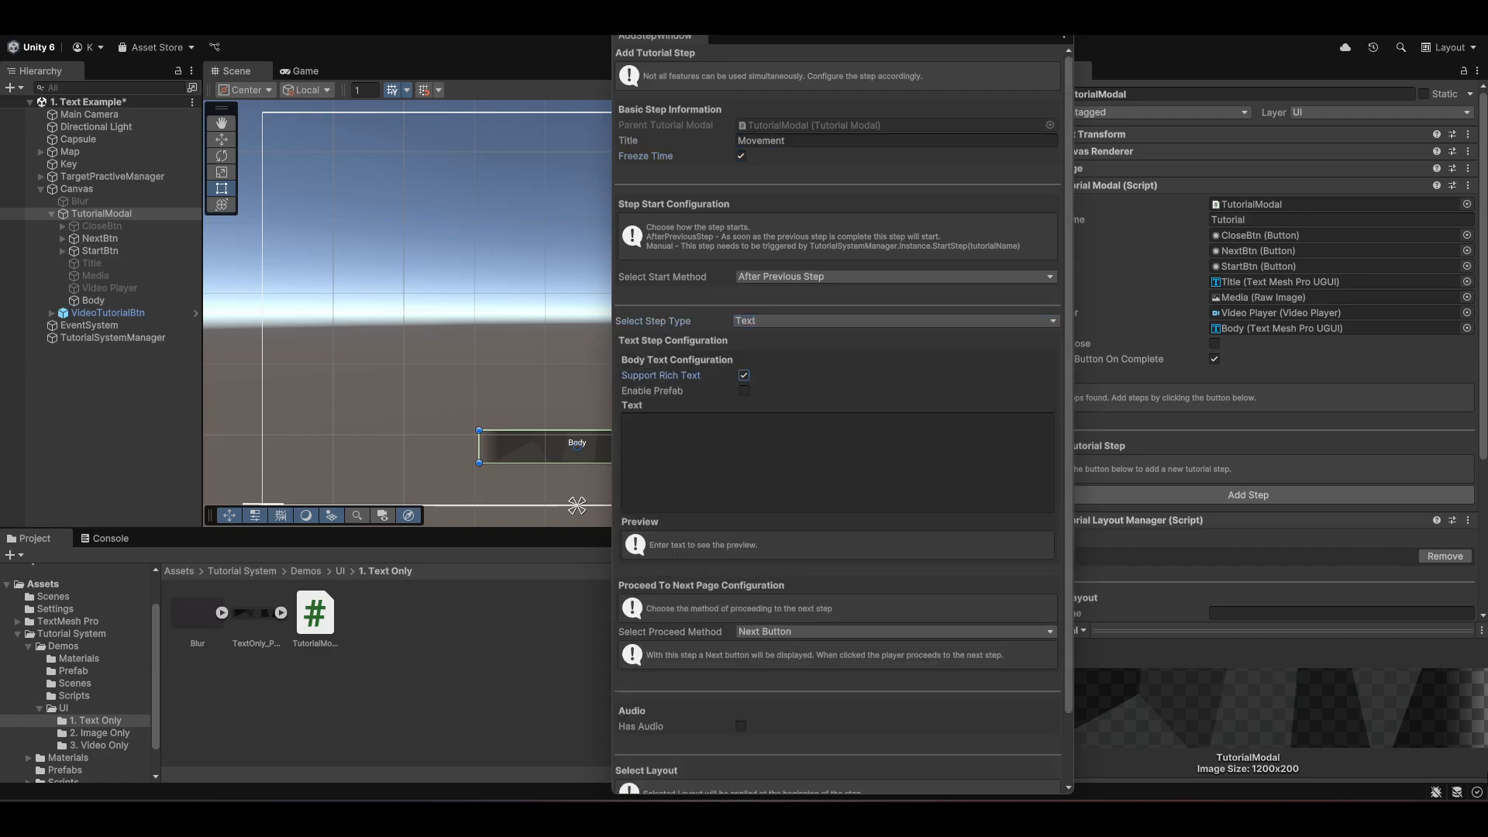
{"action": "left_click", "coordinate": [721, 484]}
{"action": "type", "text": "Welcome to the tutorial, use <b><color=#FF9809>W A S D</color></b> to move."}
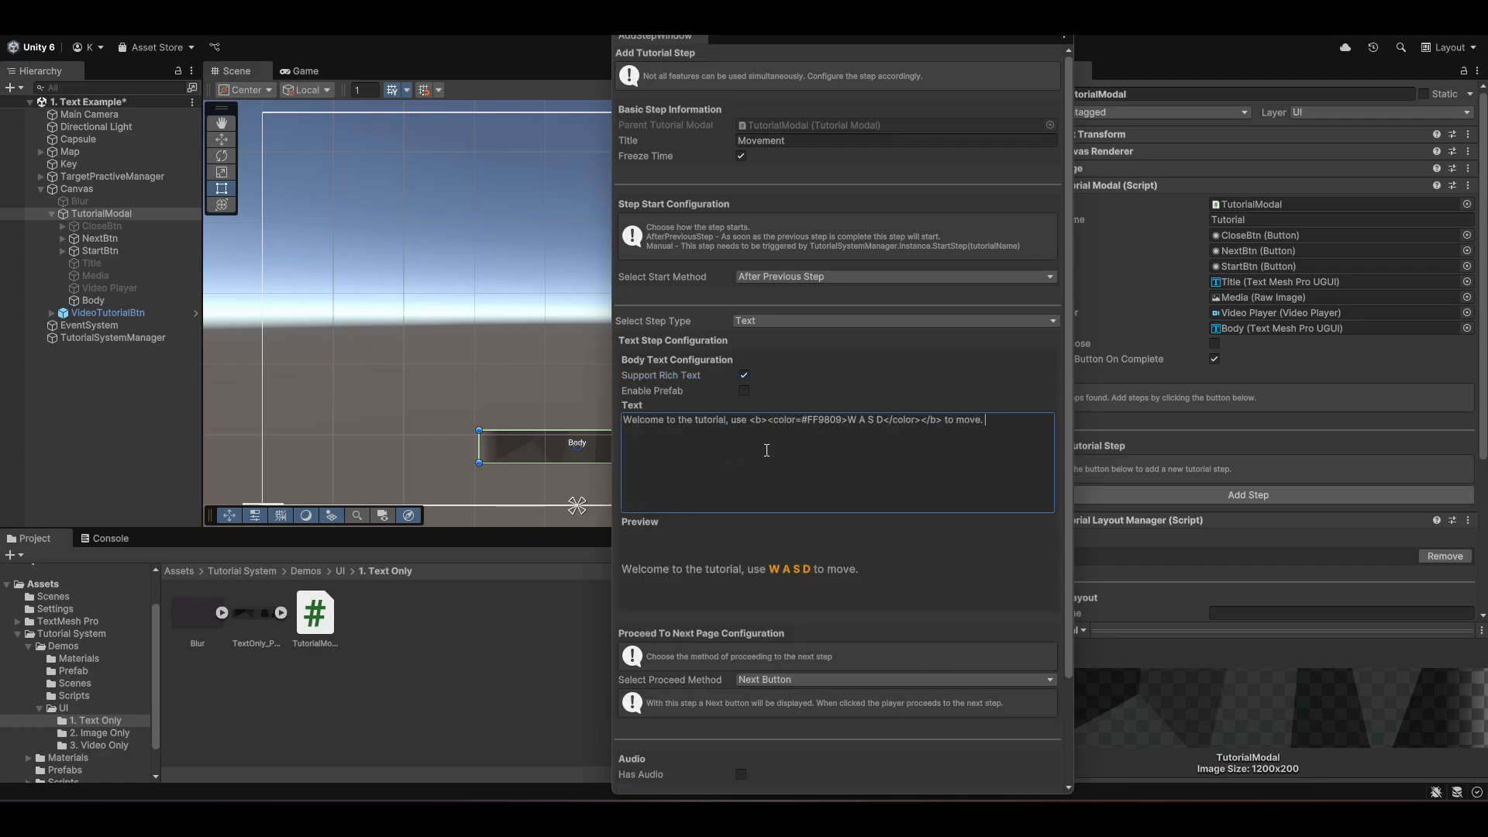
- Set the step's proceed method to Manual
{"action": "scroll", "coordinate": [662, 645], "scroll_direction": "down", "scroll_amount": 1}
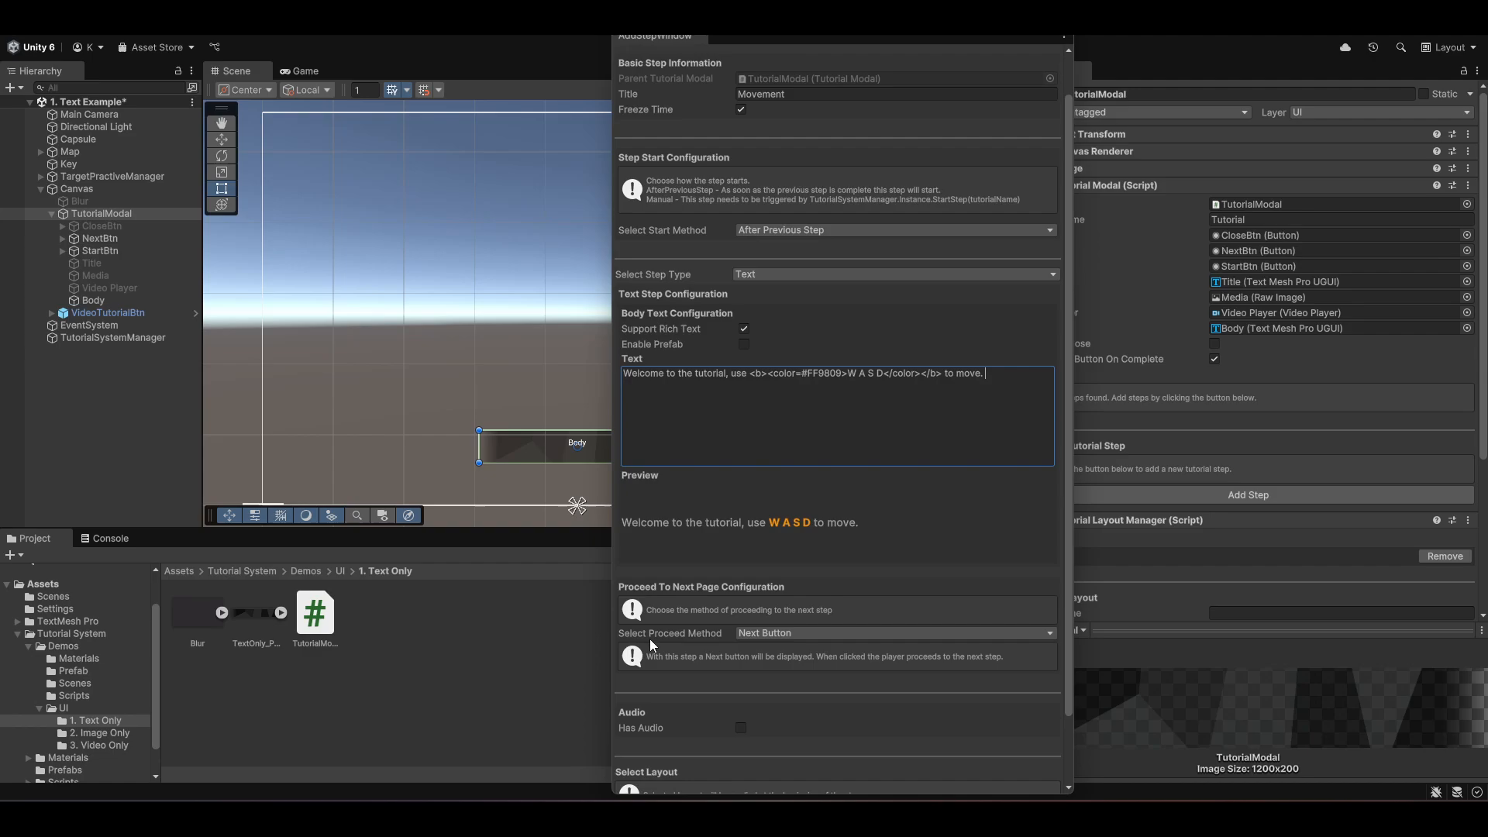
{"action": "left_click", "coordinate": [771, 631]}
{"action": "left_click", "coordinate": [775, 667]}
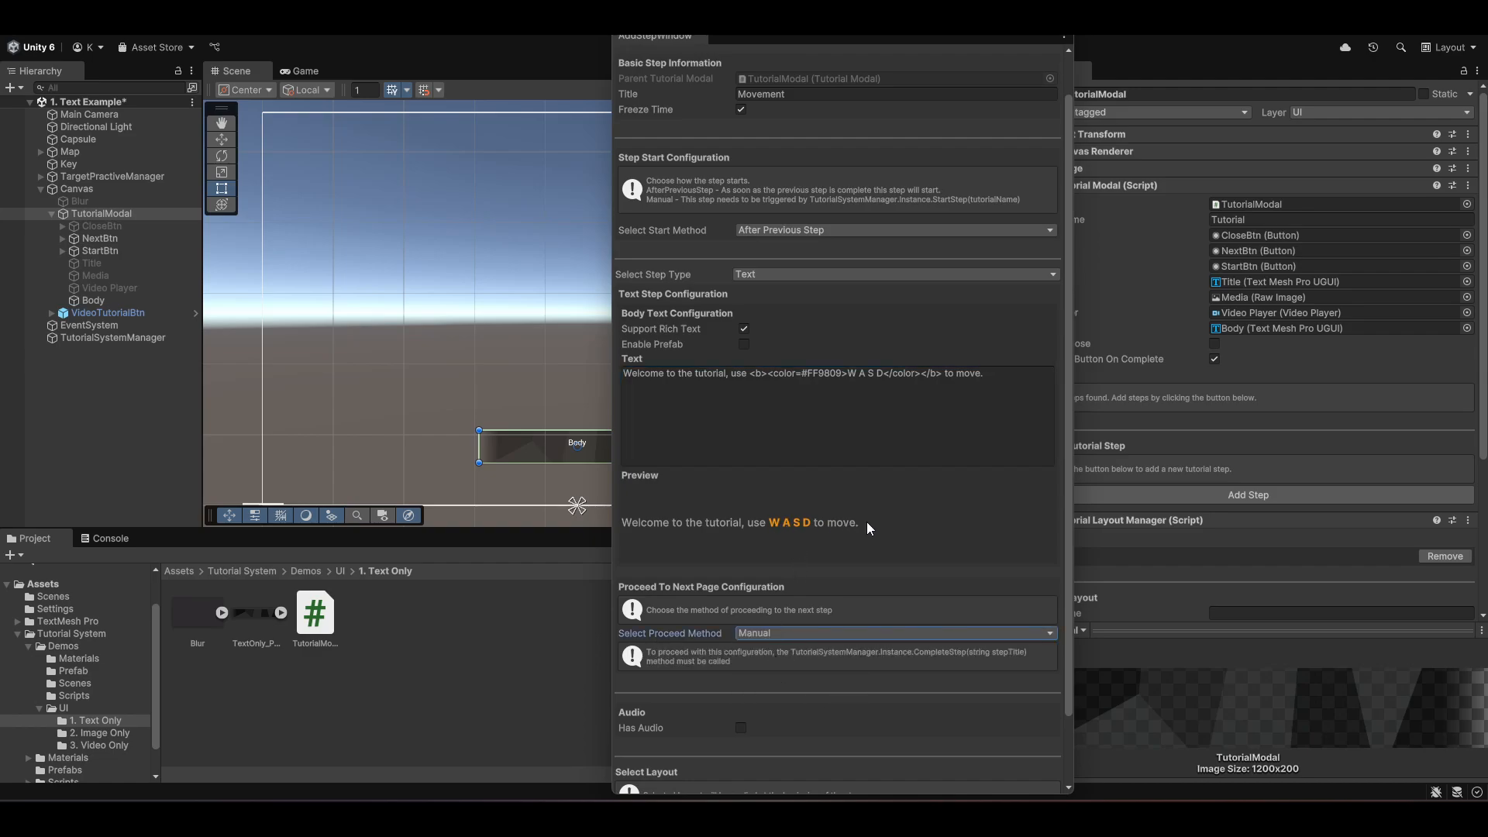
- Add the Movement step to the tutorial without audio
{"action": "scroll", "coordinate": [886, 518], "scroll_direction": "down", "scroll_amount": 2}
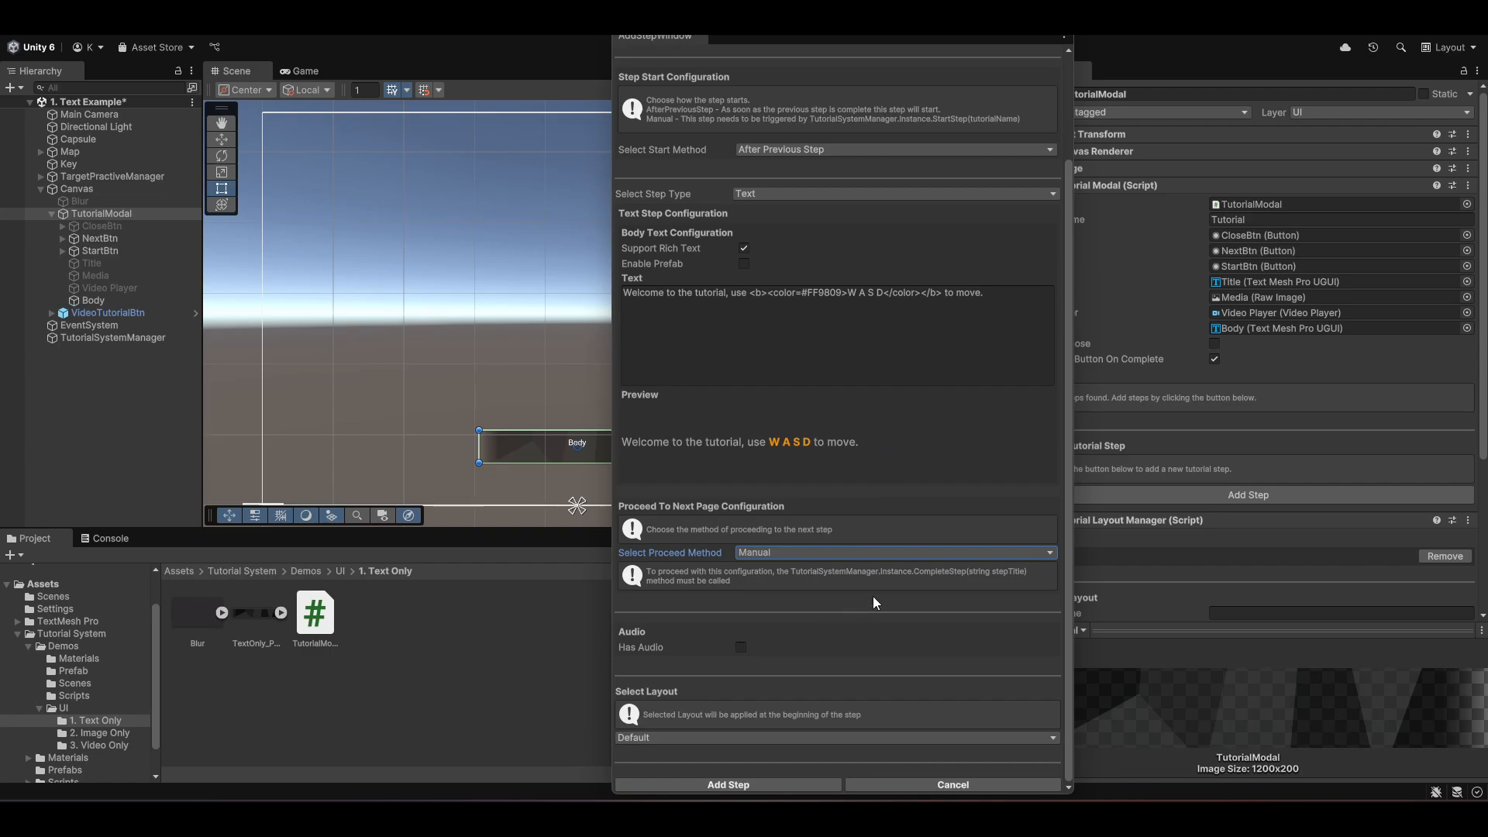
{"action": "left_click", "coordinate": [743, 648]}
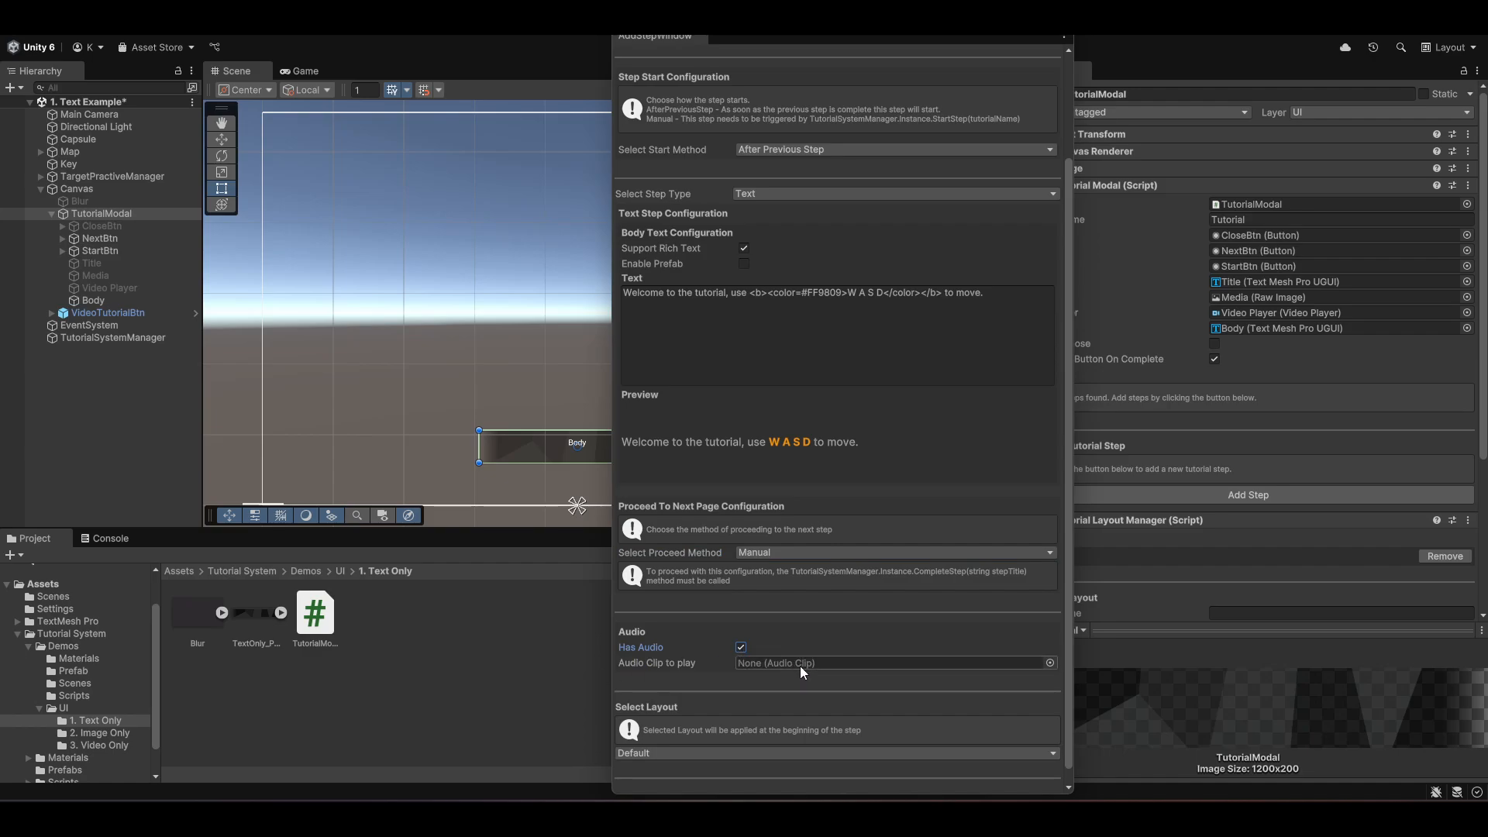
{"action": "left_click", "coordinate": [743, 649]}
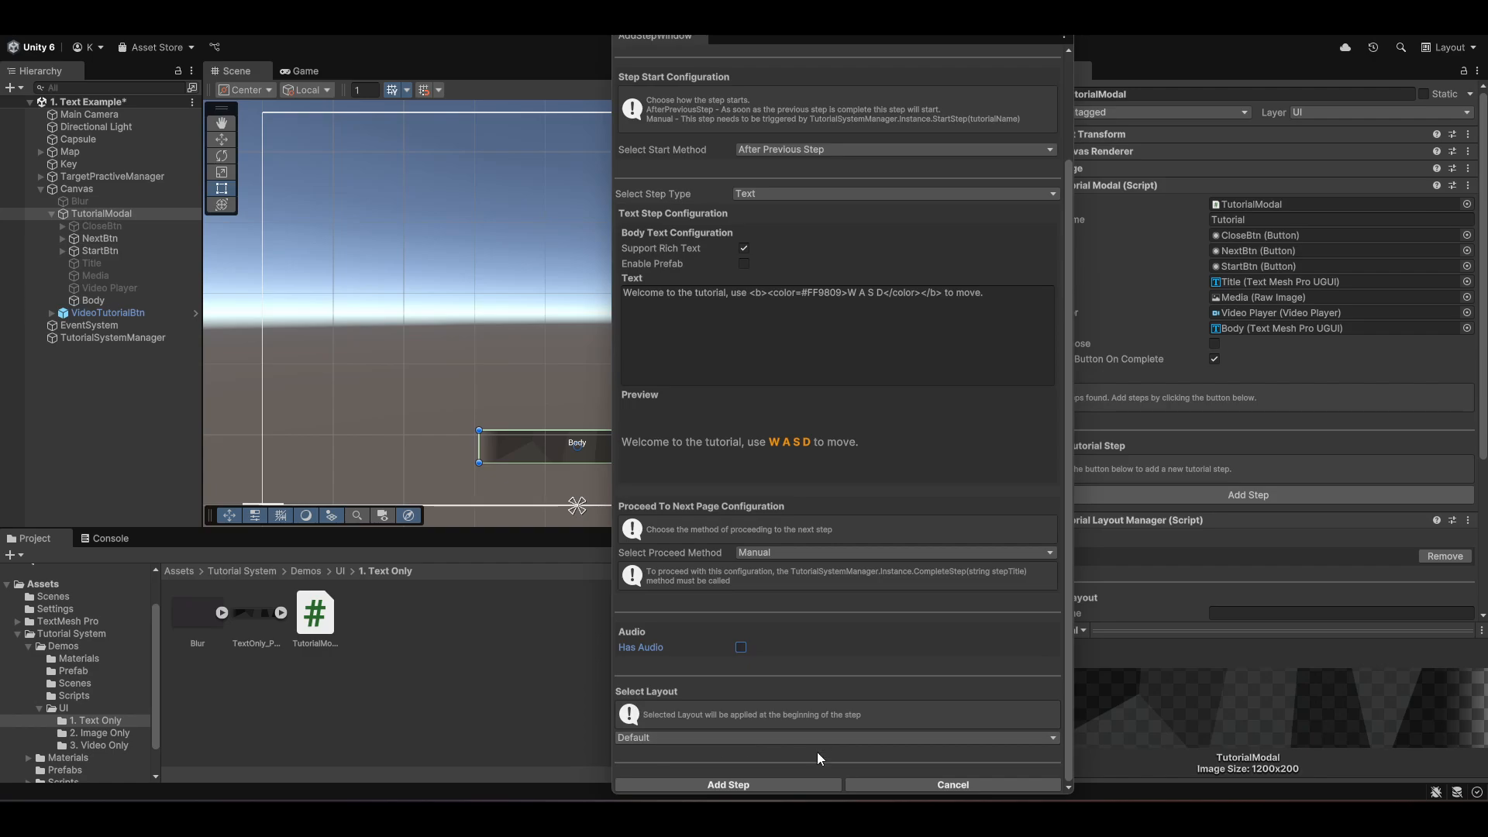
{"action": "left_click", "coordinate": [783, 786]}
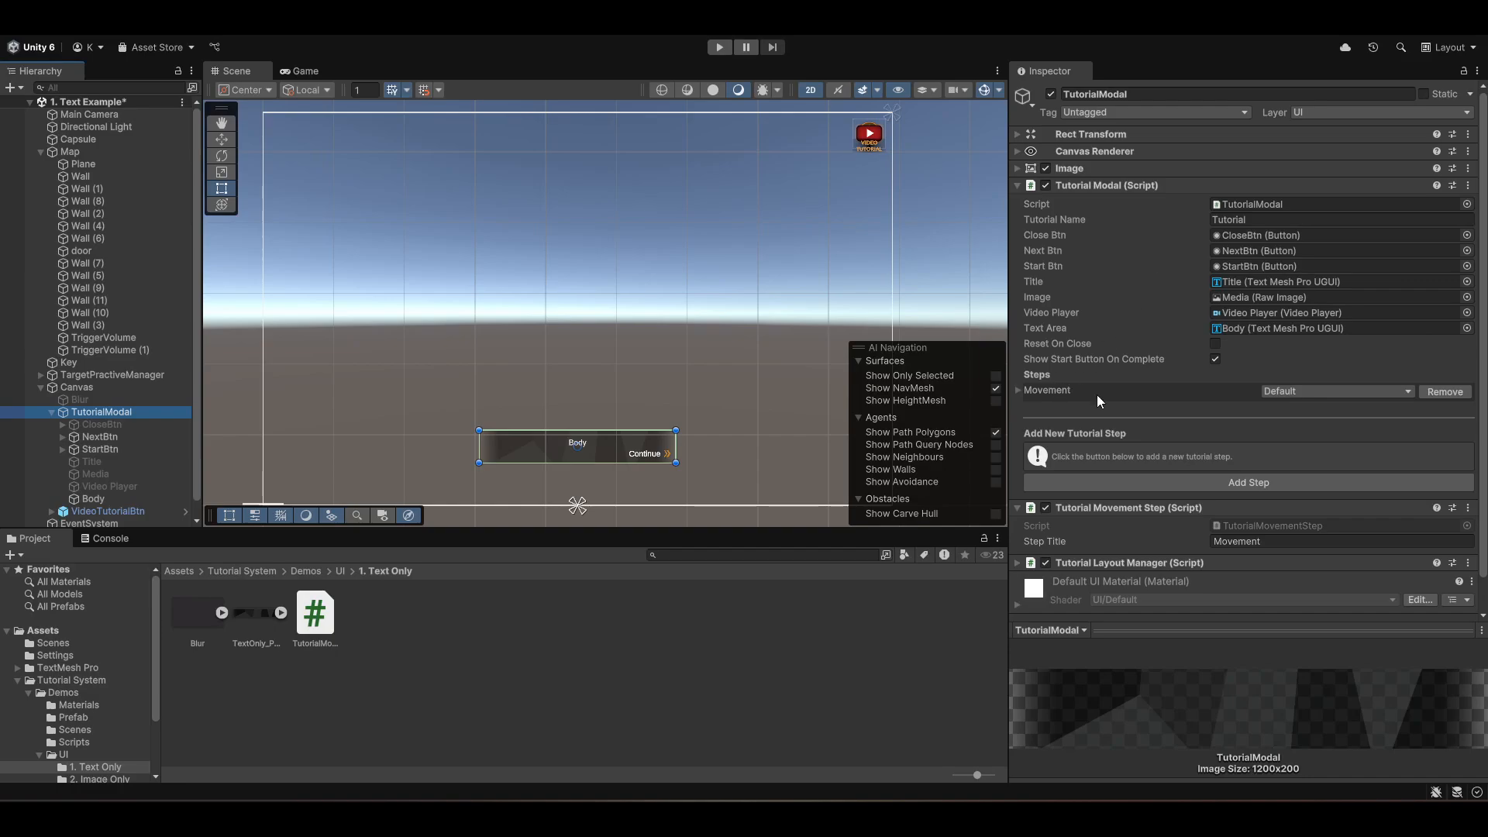
- Review the TutorialMovementStep script and test the Movement step in Play mode using the W, A, S and D keys
{"action": "left_click", "coordinate": [333, 625]}
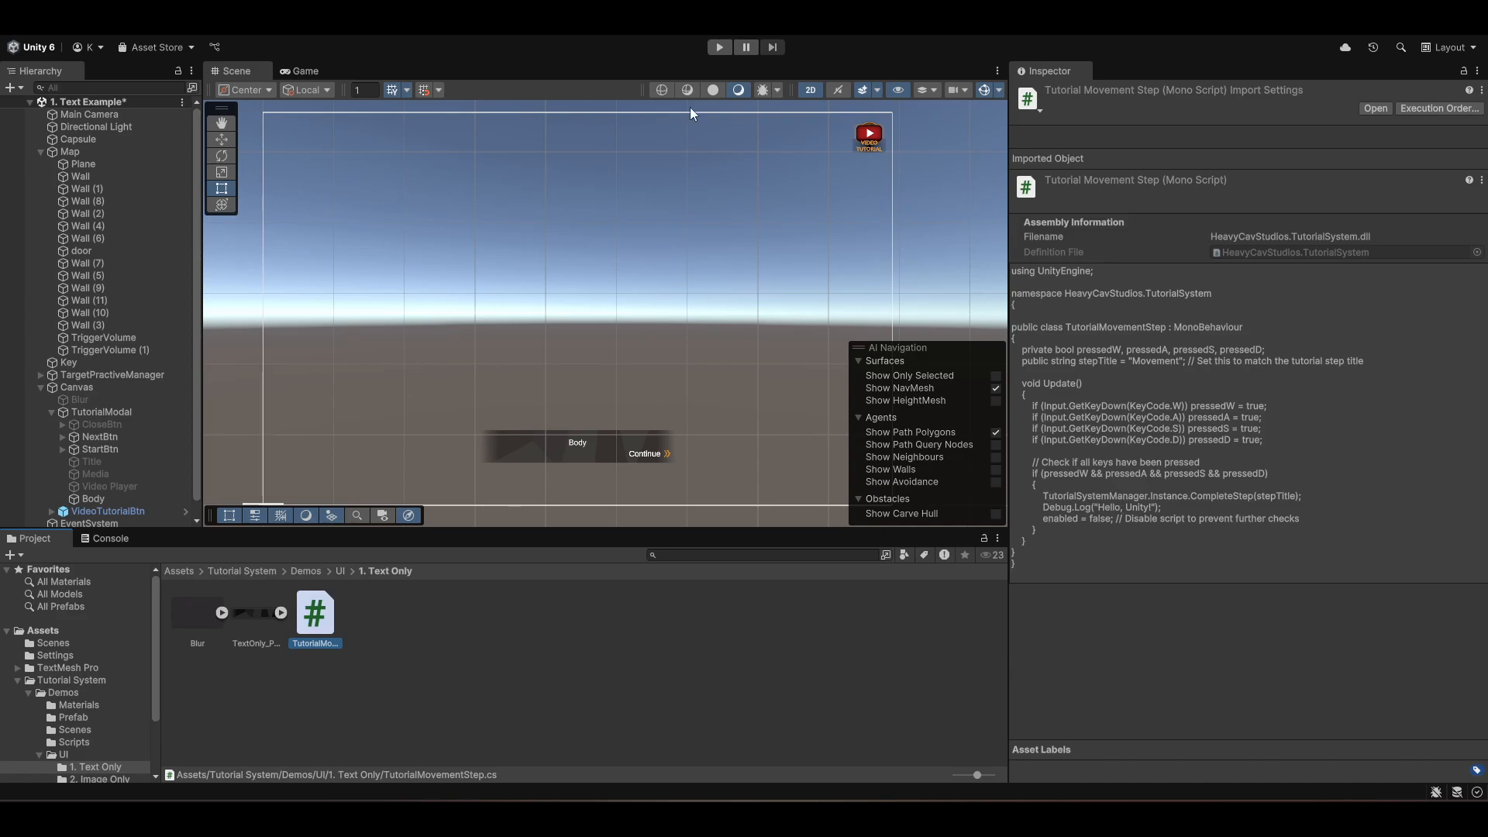
{"action": "left_click", "coordinate": [719, 48]}
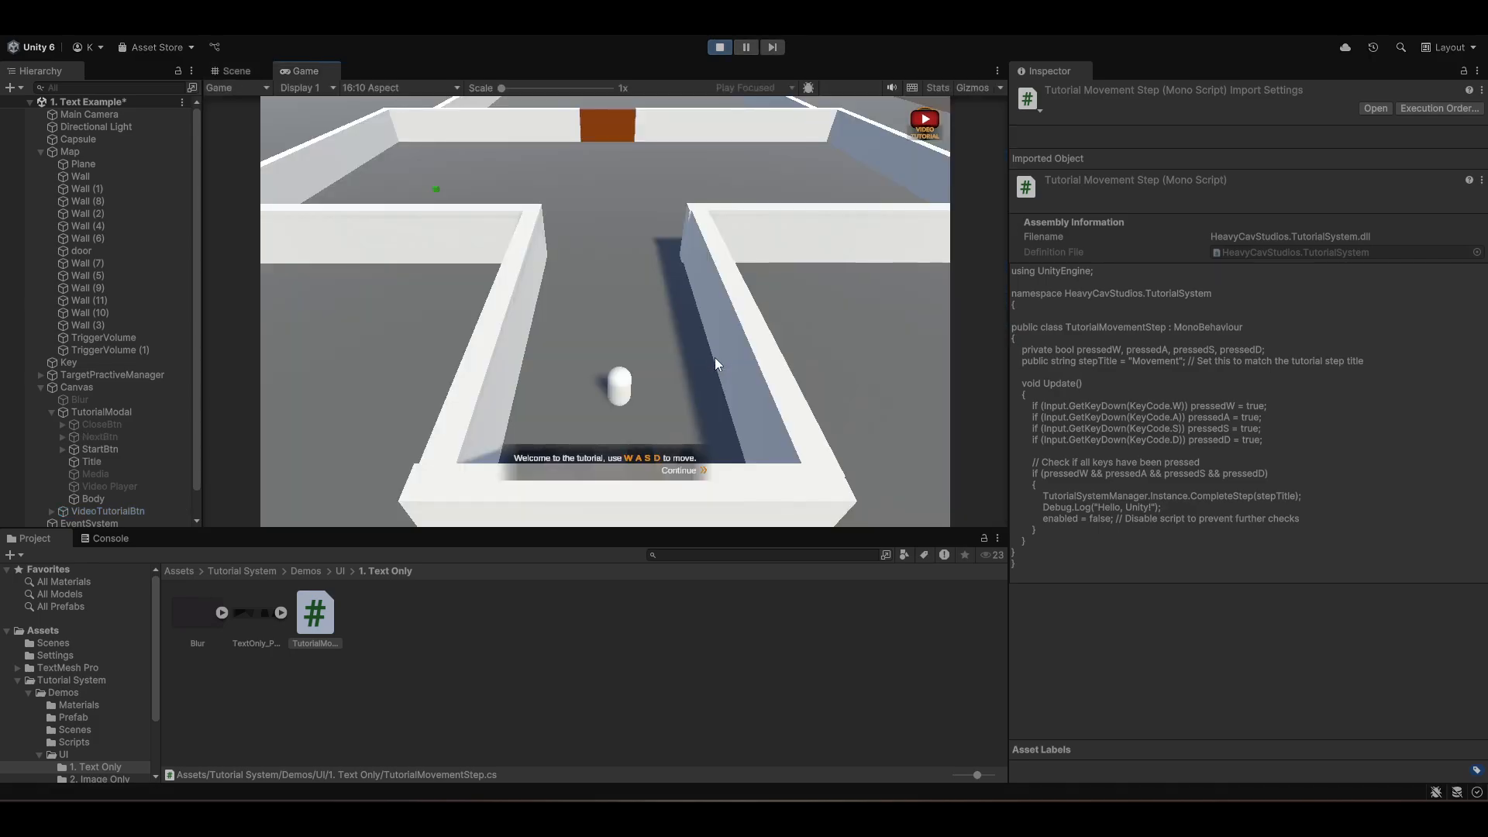
{"action": "key", "text": "w"}
{"action": "key", "text": "a"}
{"action": "key", "text": "s"}
{"action": "key", "text": "d"}
{"action": "key", "text": "a"}
{"action": "key", "text": "w"}
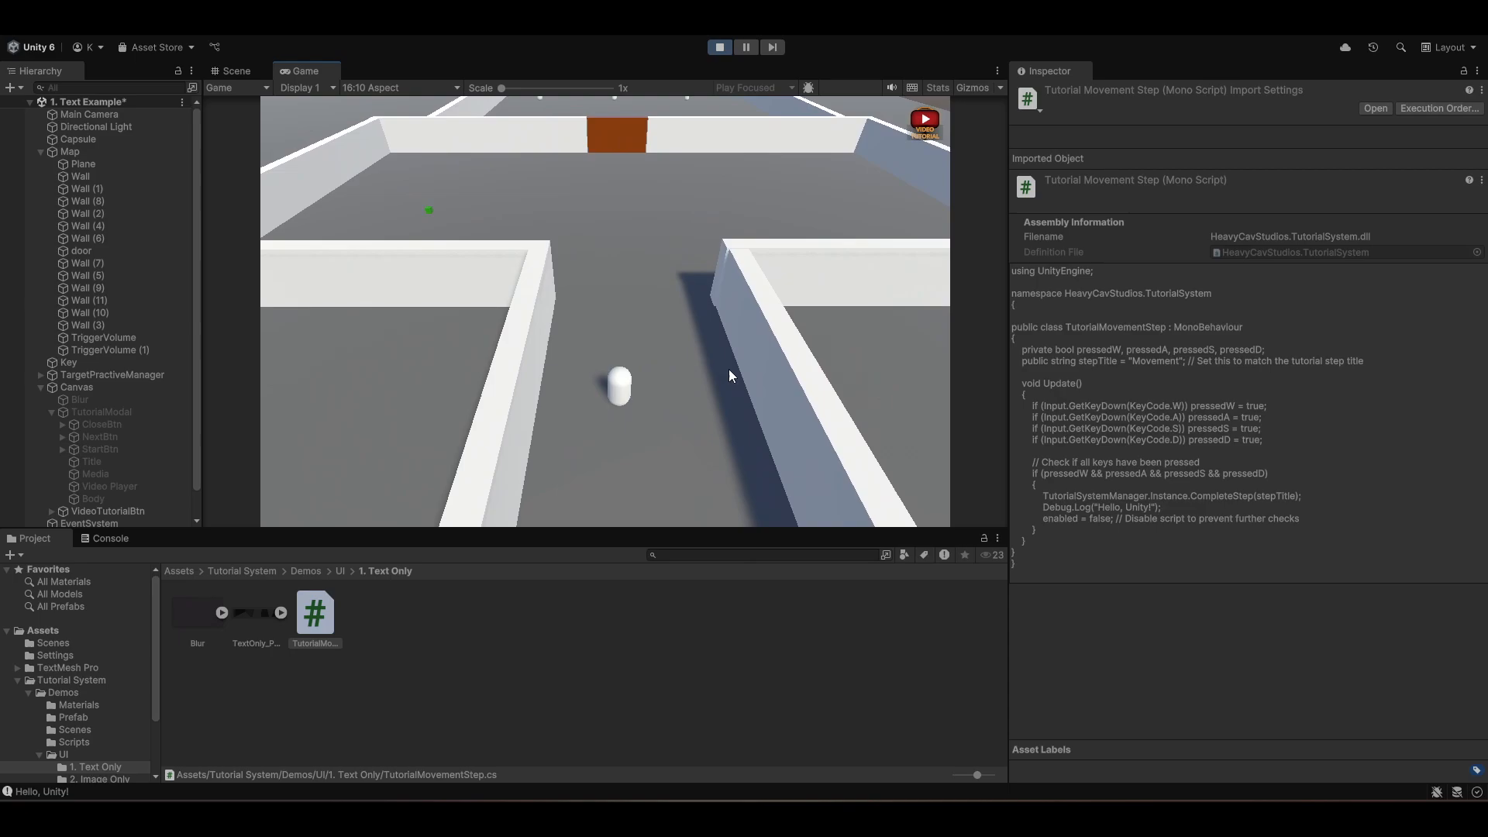
{"action": "key", "text": "d"}
{"action": "key", "text": "s"}
{"action": "key", "text": "w"}
{"action": "left_click", "coordinate": [721, 52]}
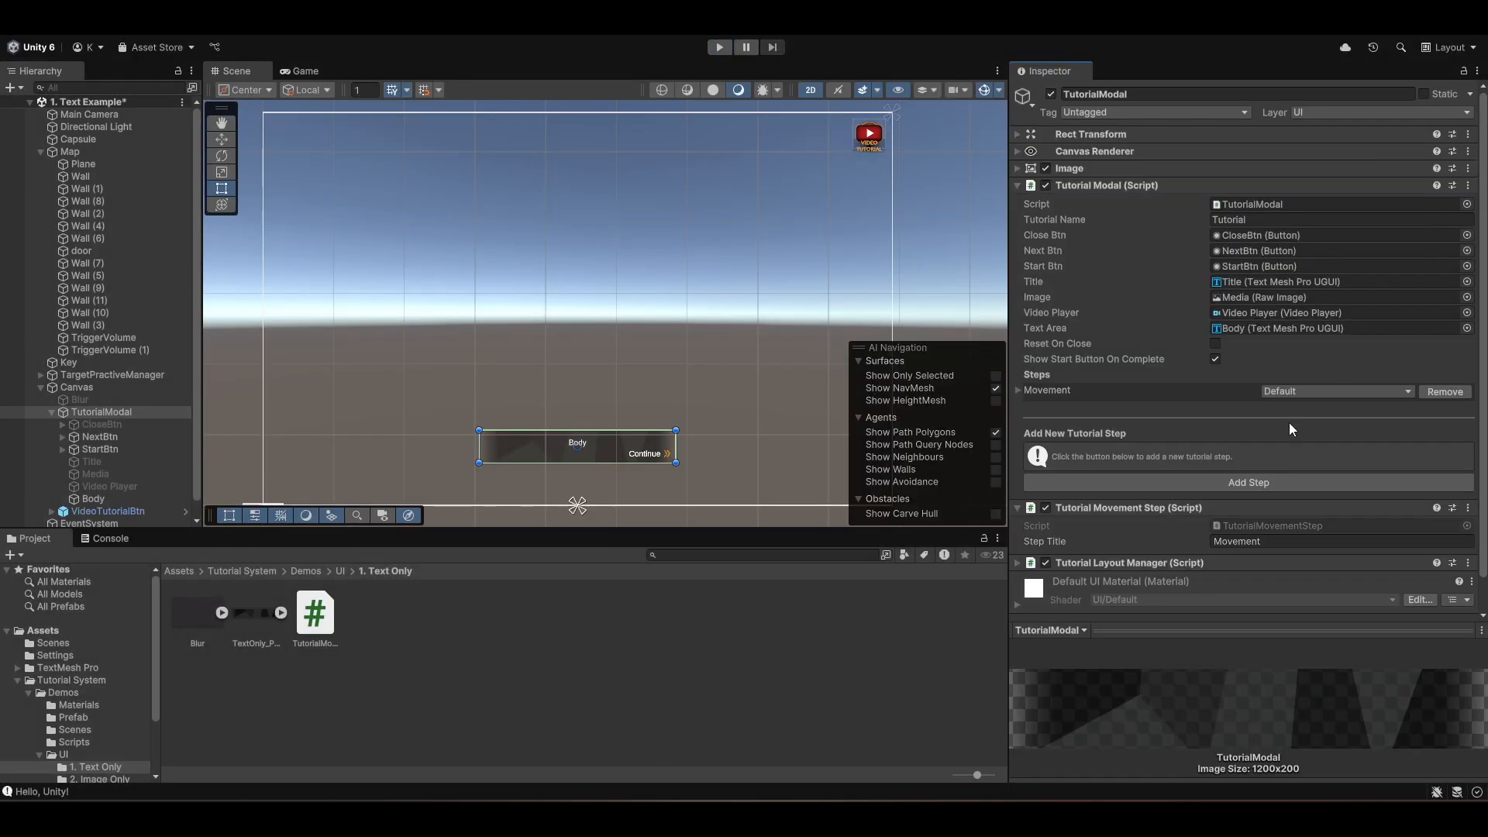
- Start adding another tutorial step titled Retrieve the Key with Freeze Time enabled
{"action": "left_click", "coordinate": [1273, 481]}
{"action": "left_click", "coordinate": [807, 137]}
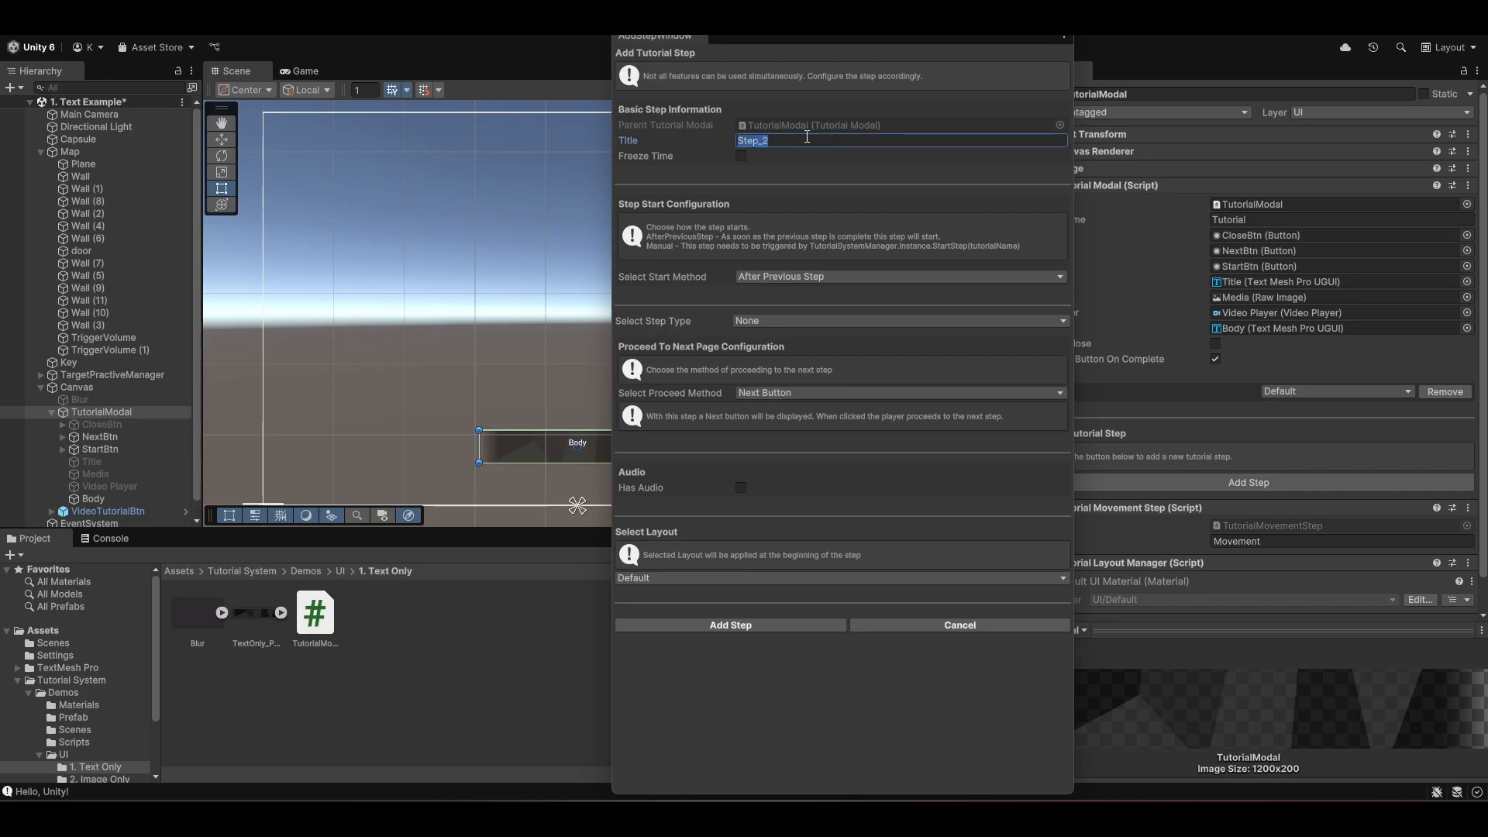
{"action": "type", "text": "Retrieve the Key"}
{"action": "left_click", "coordinate": [741, 157]}
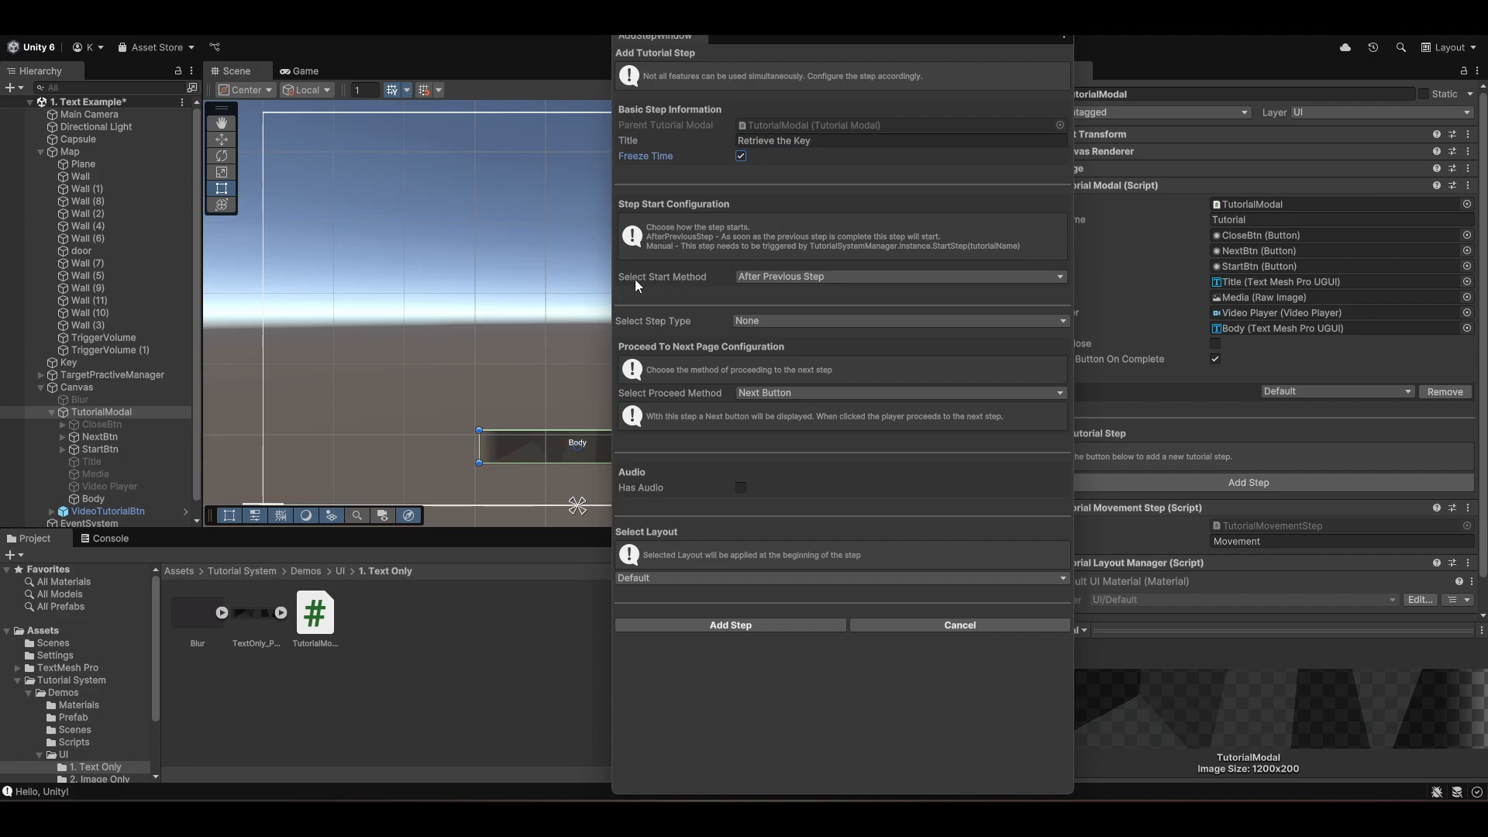
- Set the new step's start method to Manual
{"action": "left_click", "coordinate": [765, 277]}
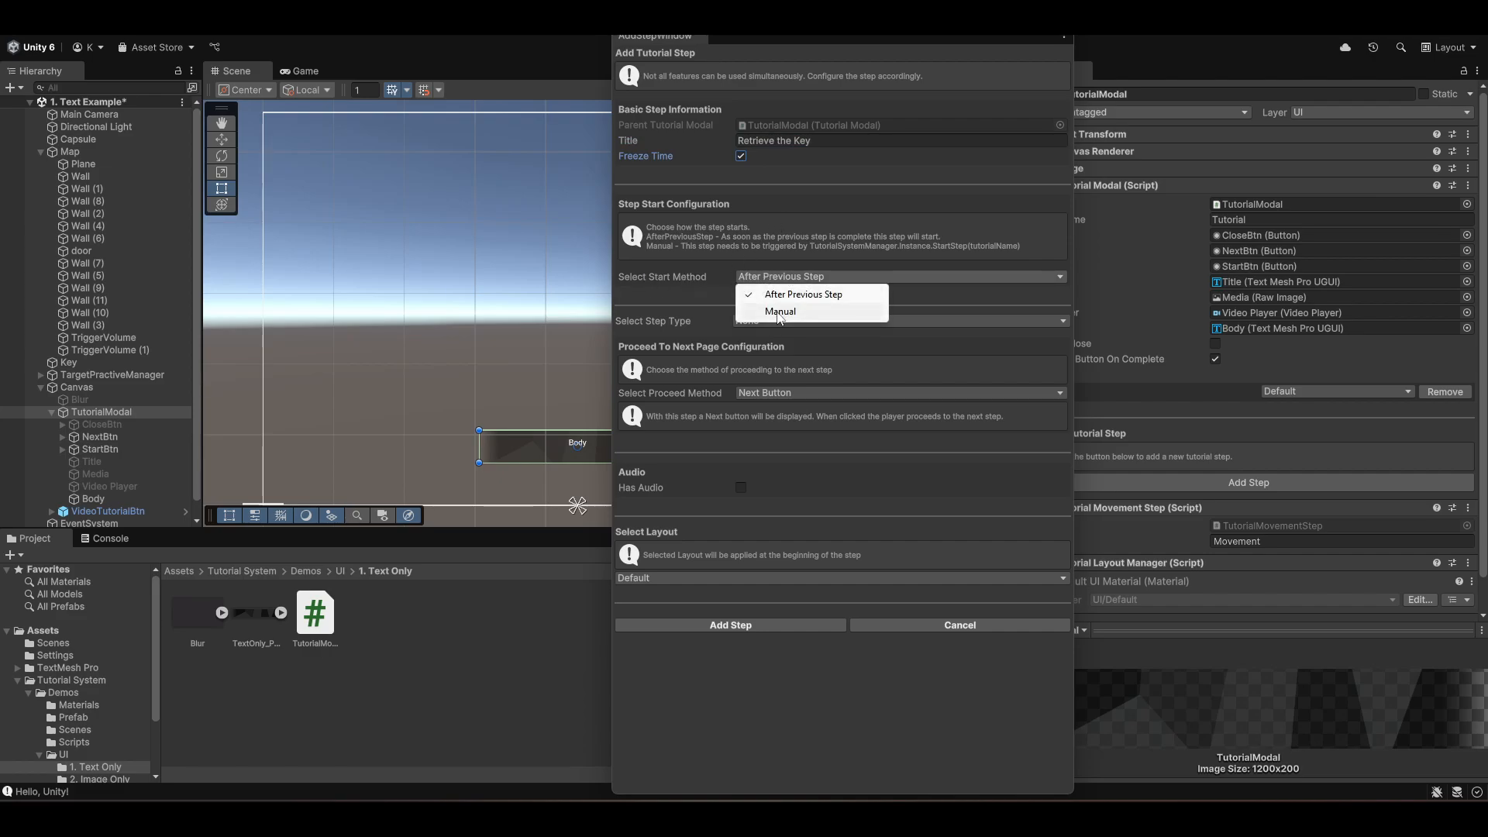
{"action": "left_click", "coordinate": [780, 312]}
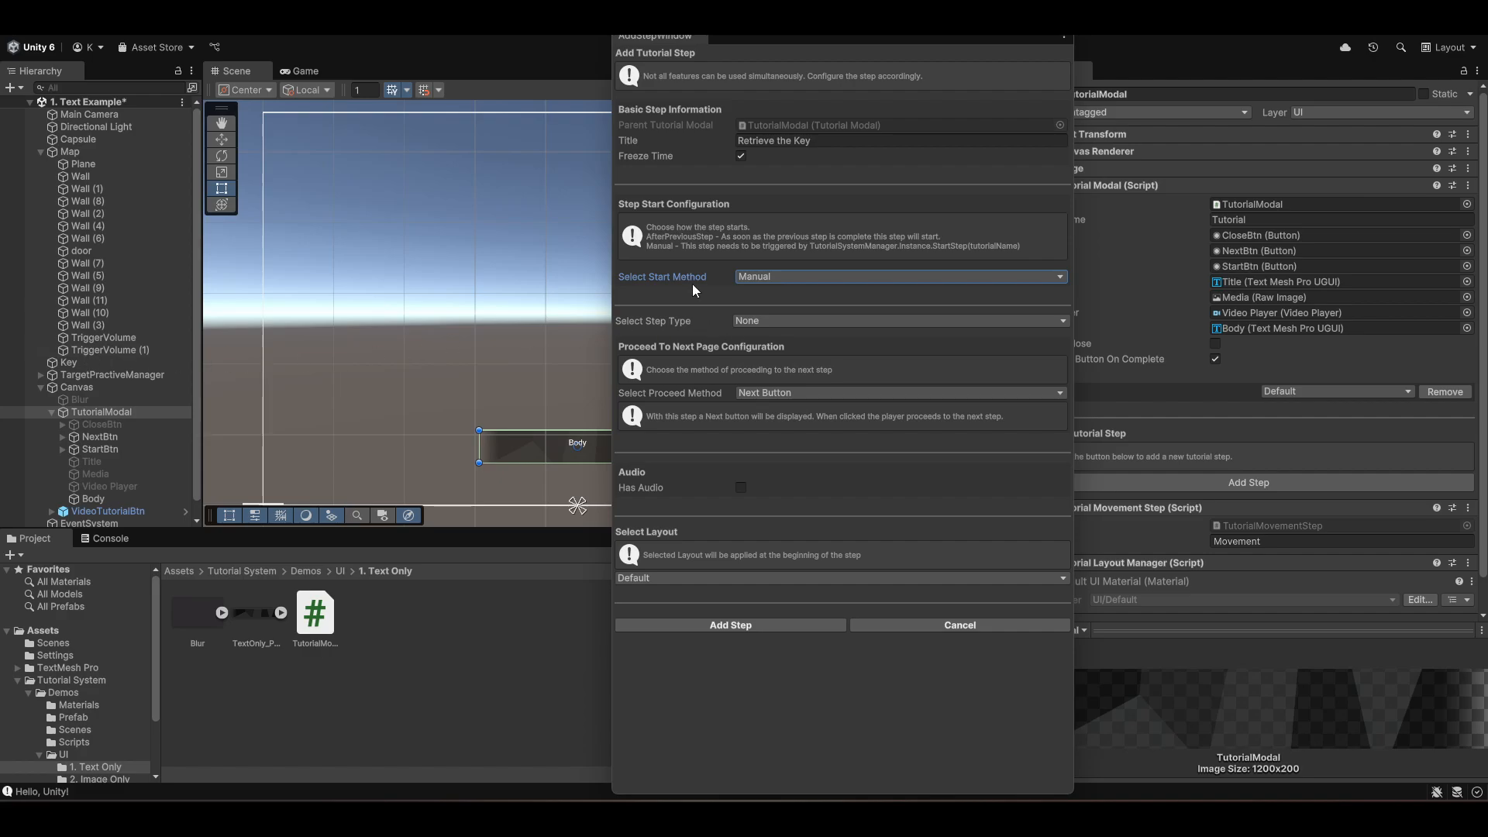
- Make the step a Focus On Object step targeting the Key object with the Blur image as focus overlay
{"action": "left_click", "coordinate": [785, 323]}
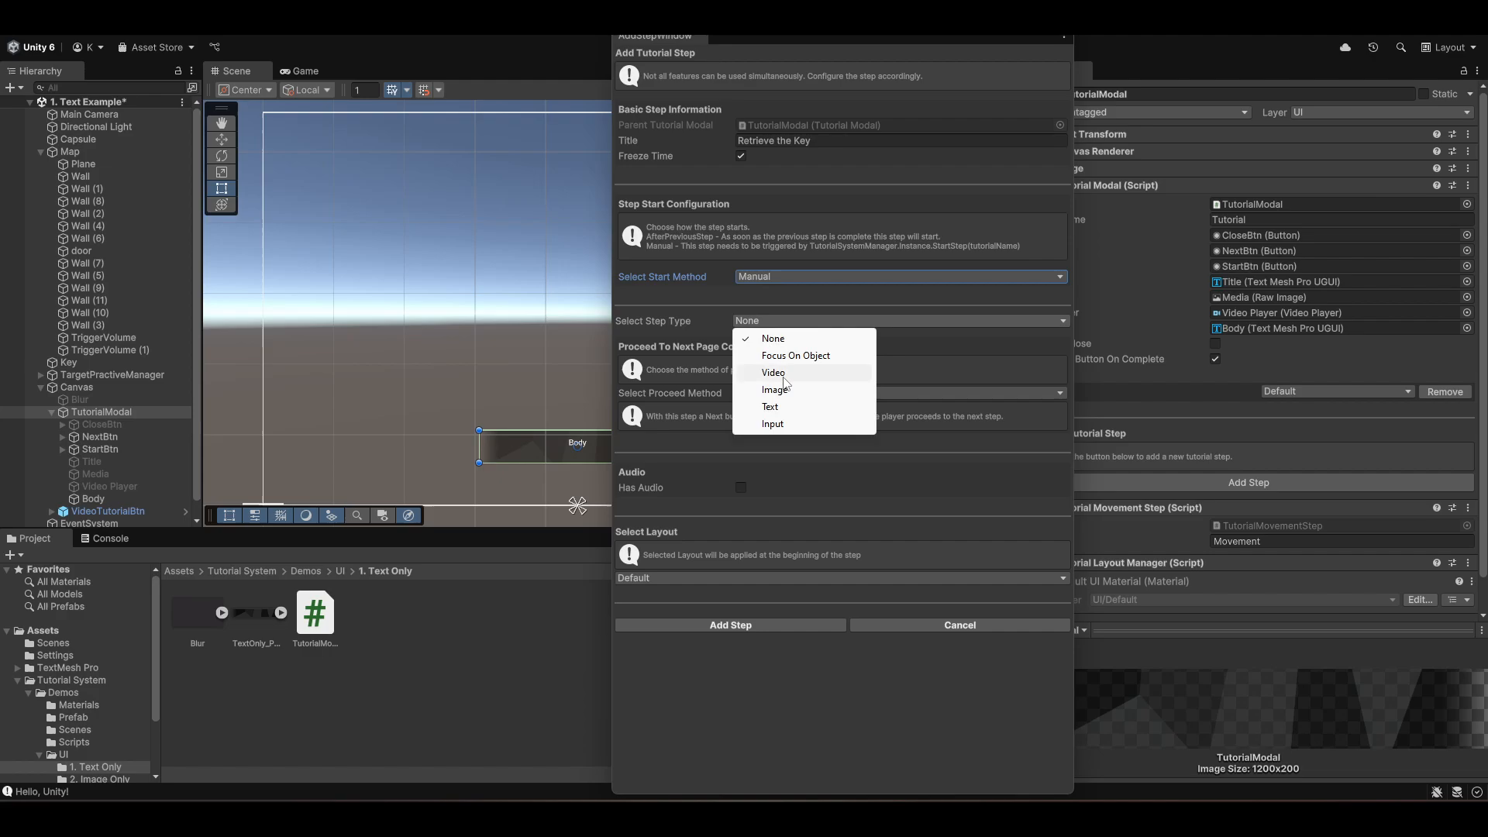
{"action": "left_click", "coordinate": [789, 357]}
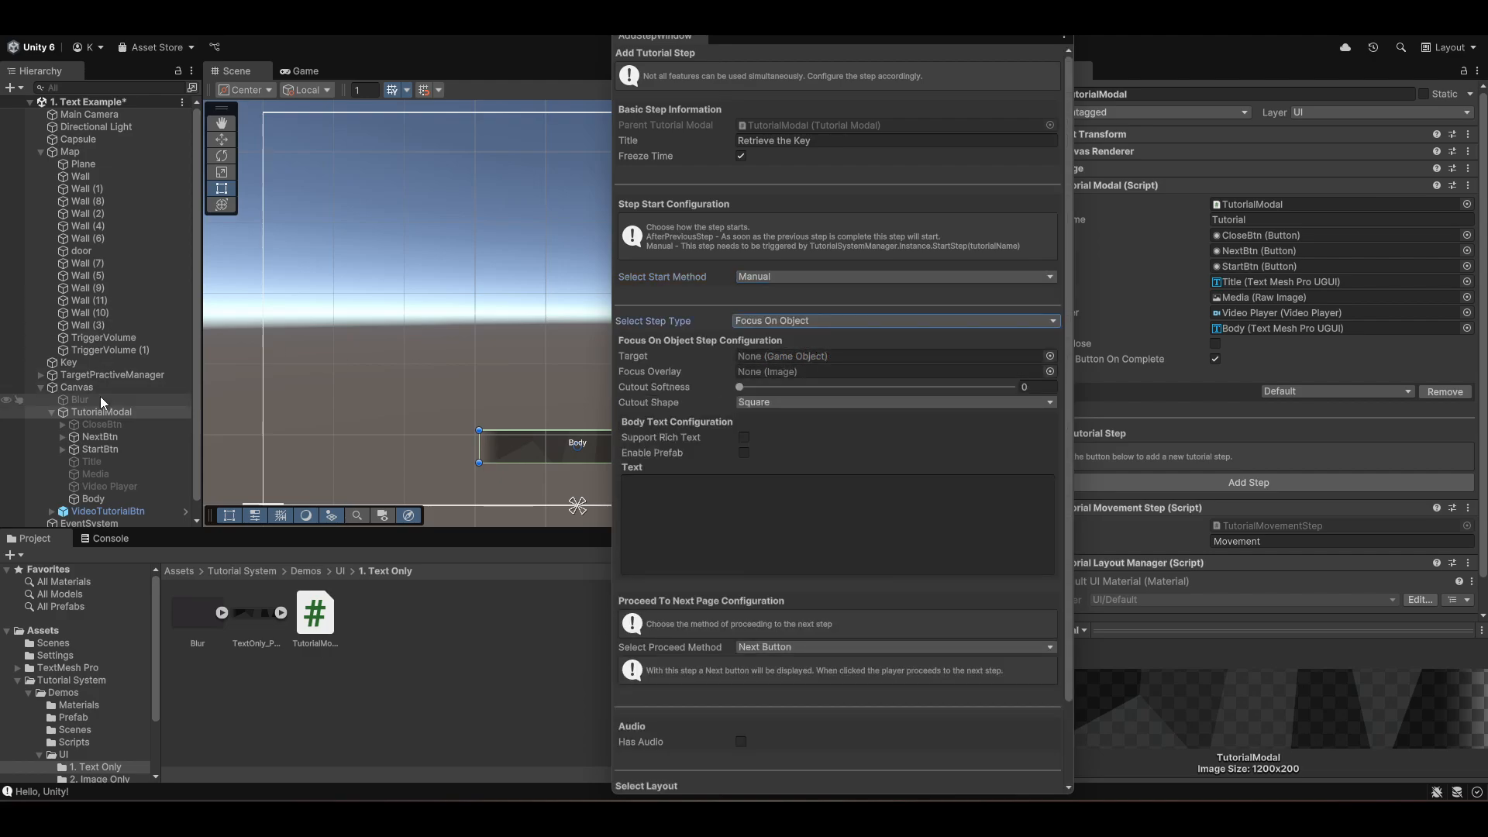
{"action": "left_click_drag", "start_coordinate": [69, 369], "coordinate": [820, 356]}
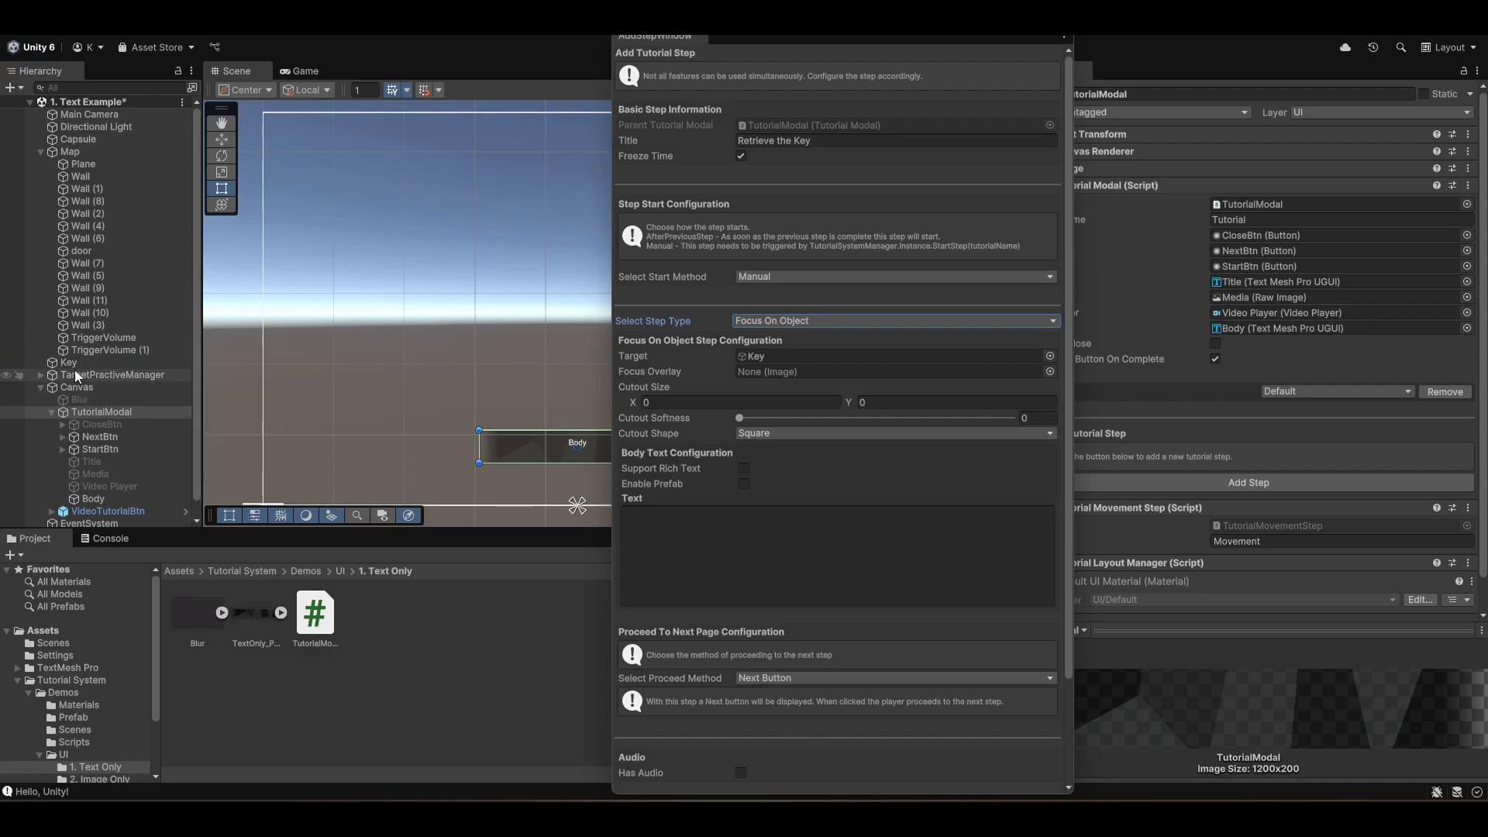
{"action": "left_click_drag", "start_coordinate": [77, 402], "coordinate": [848, 366]}
- Set the cutout size to 0.1 by 0.1
{"action": "left_click", "coordinate": [709, 403]}
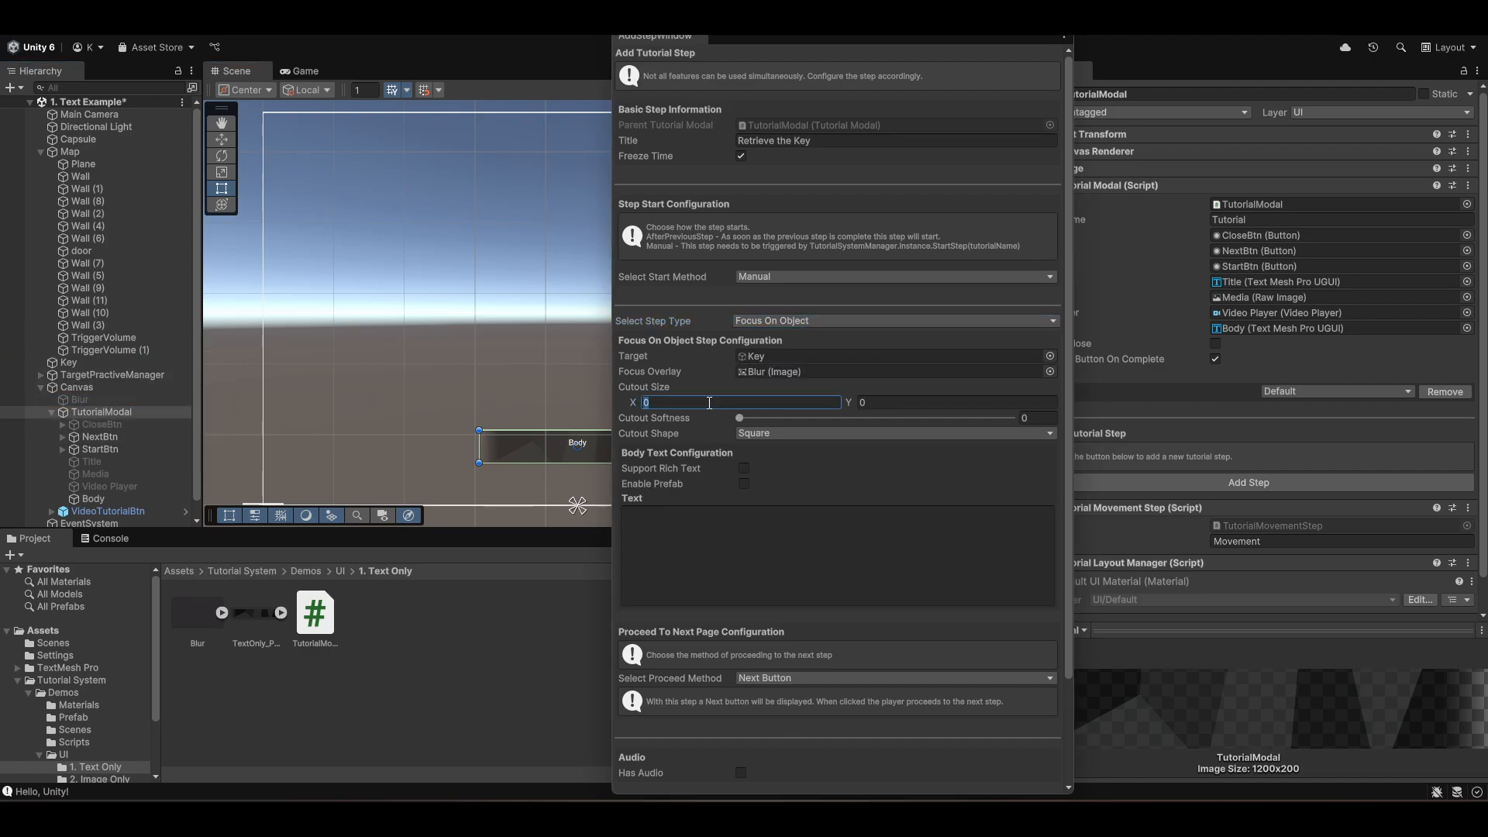
{"action": "type", "text": "0.1"}
{"action": "left_click", "coordinate": [864, 401]}
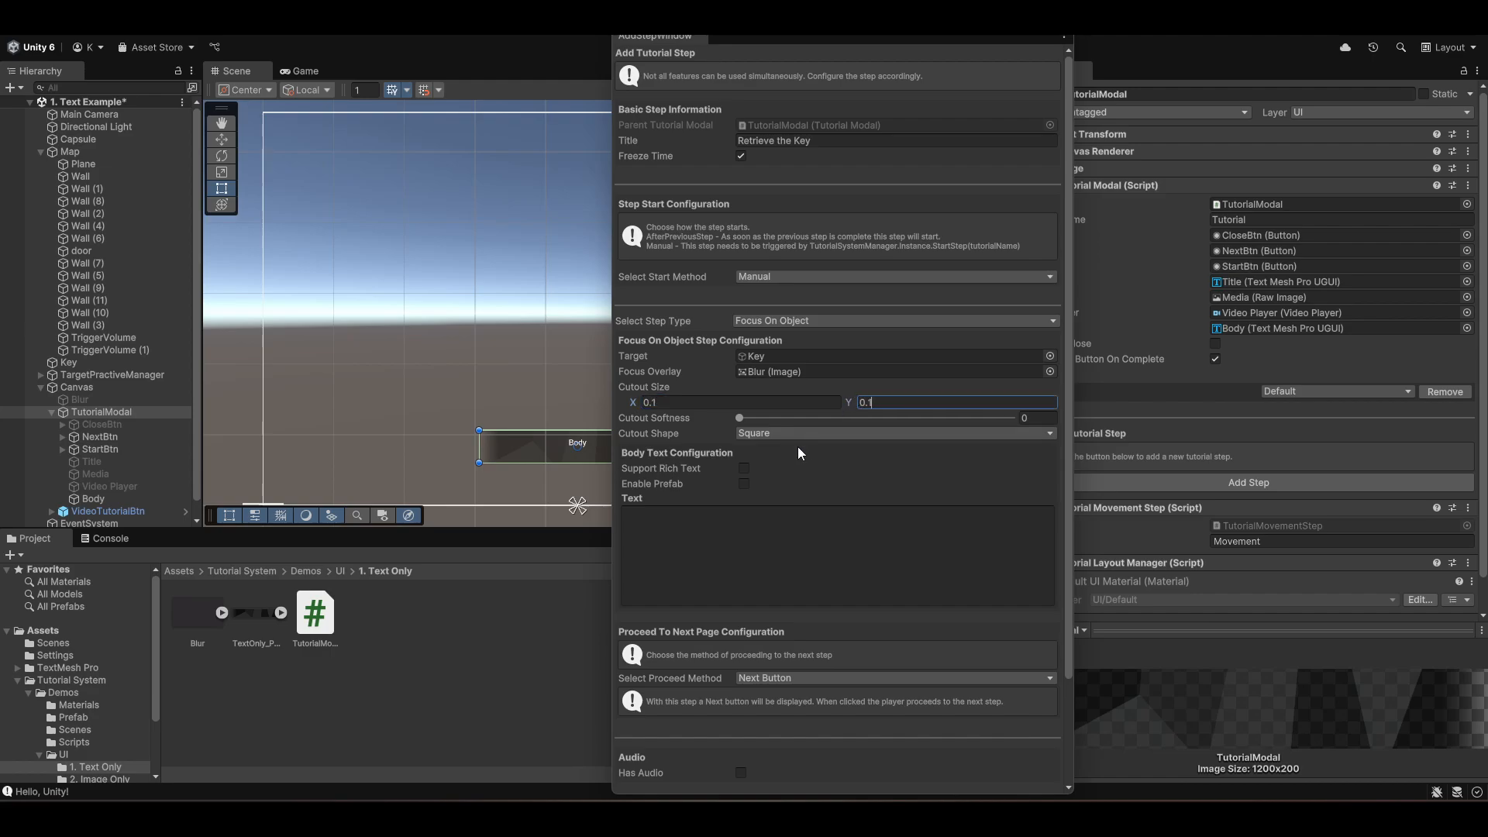
- Enable rich text support and paste the body text 'Retrieve the Green Key to unlock the door.' with colour markup
{"action": "left_click", "coordinate": [742, 468]}
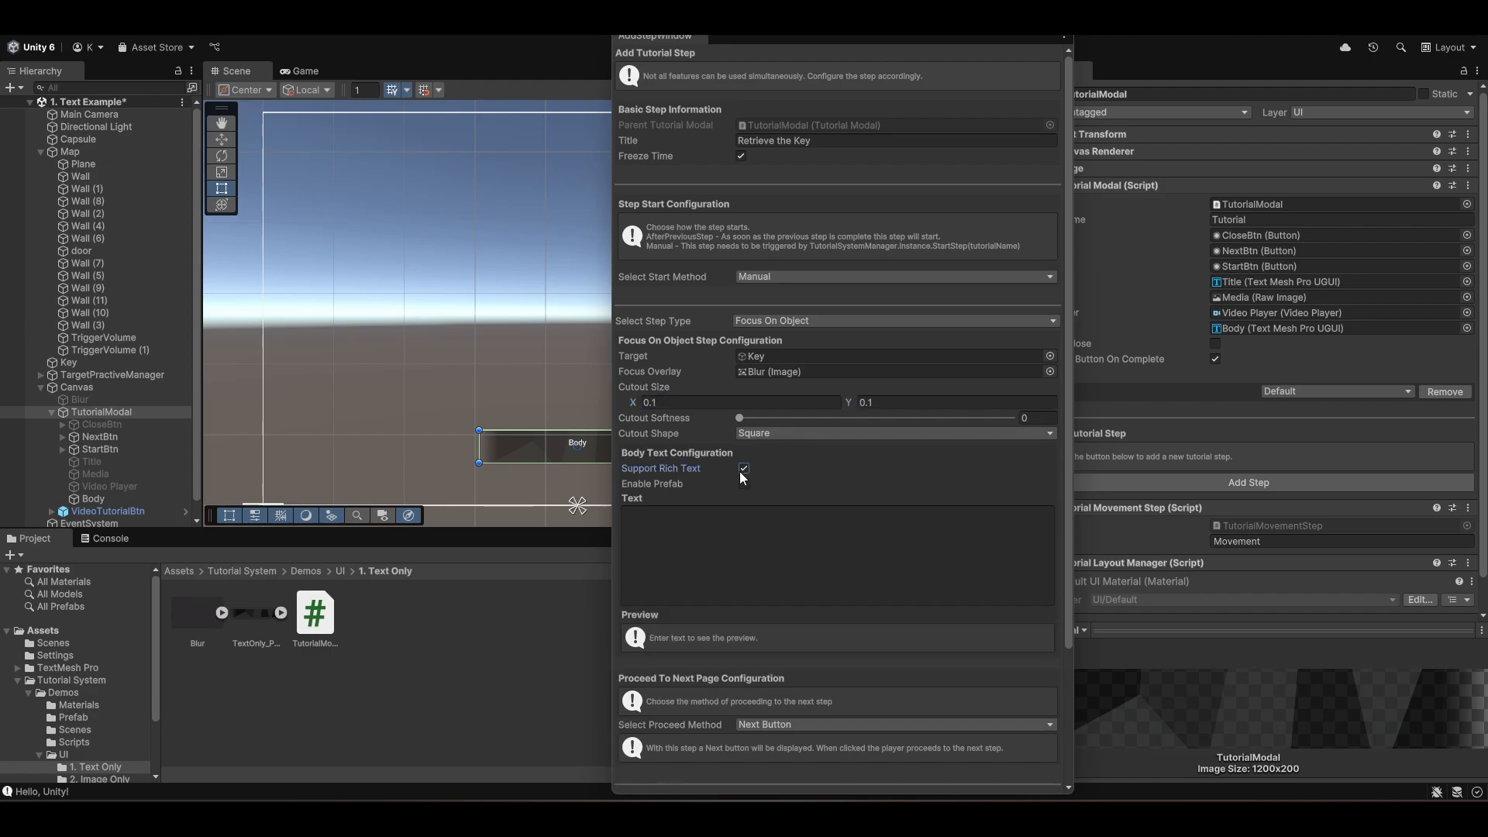
{"action": "left_click", "coordinate": [757, 561]}
{"action": "type", "text": "Retrieve the <b><color=#50C878>Green Key</color></b> to unlock the door."}
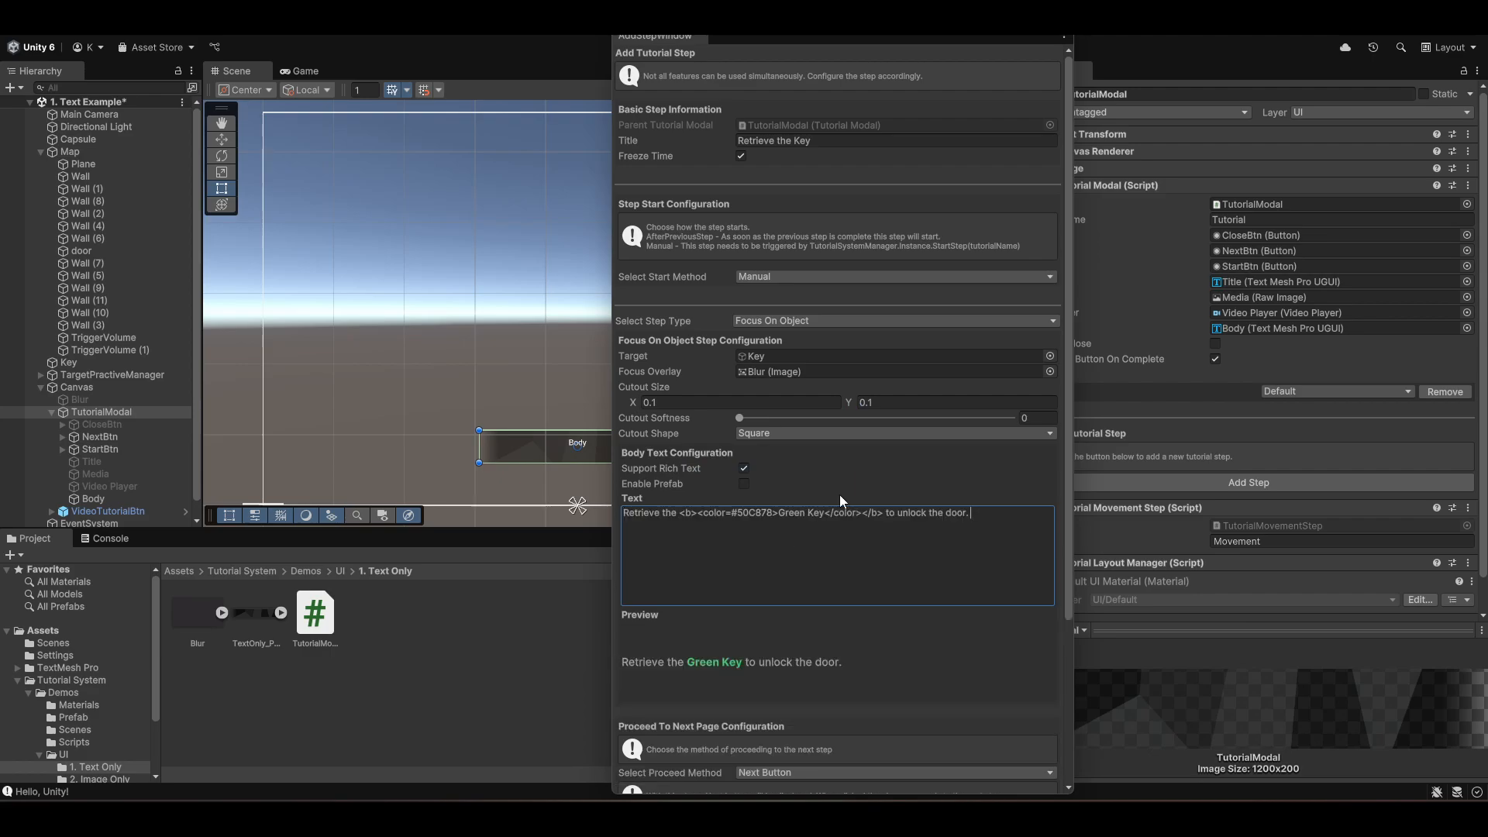
- Add the Retrieve the Key step to the tutorial
{"action": "scroll", "coordinate": [839, 495], "scroll_direction": "down", "scroll_amount": 3}
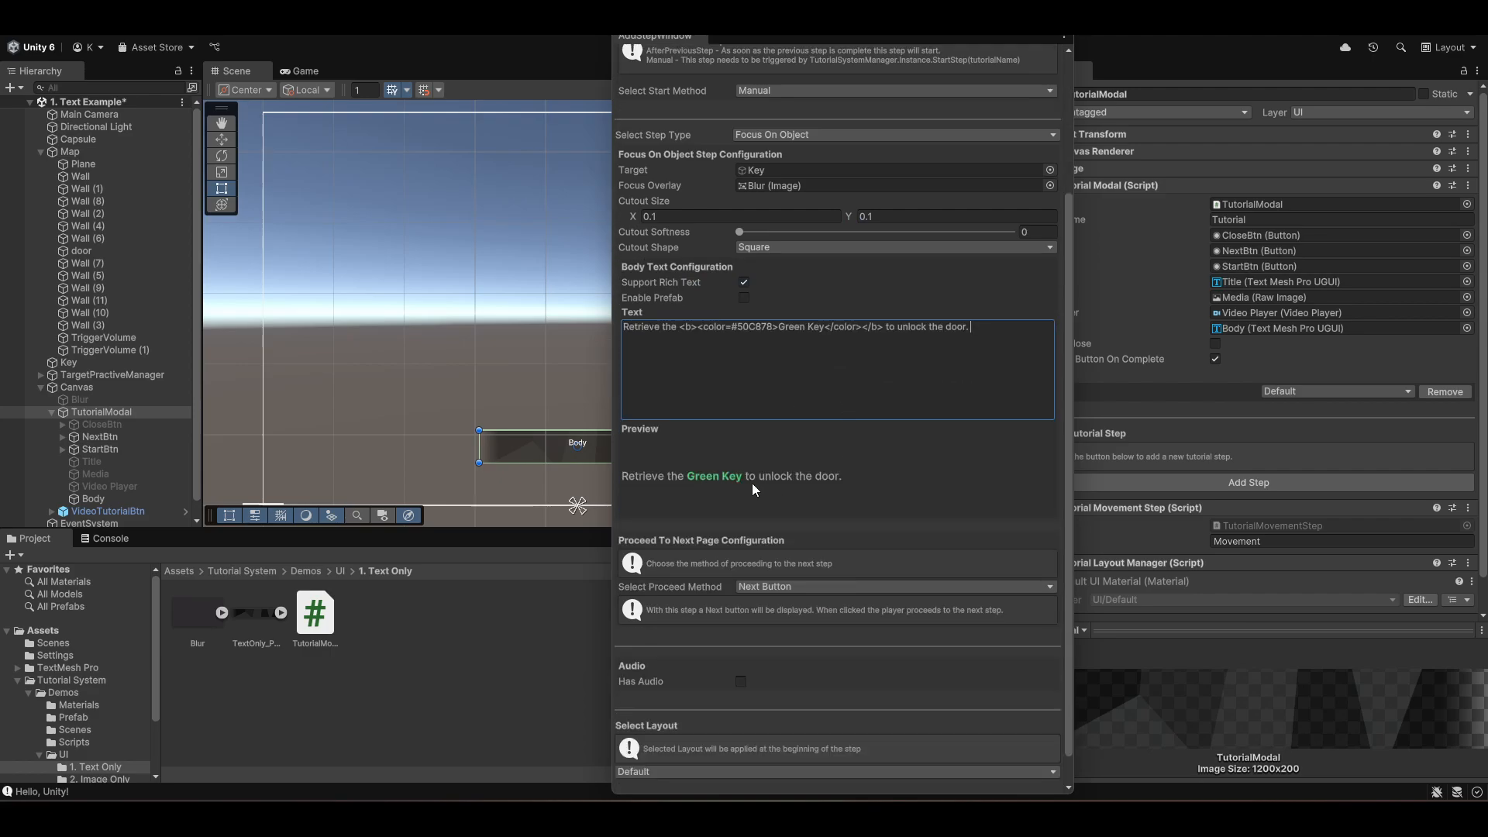
{"action": "scroll", "coordinate": [889, 489], "scroll_direction": "down", "scroll_amount": 1}
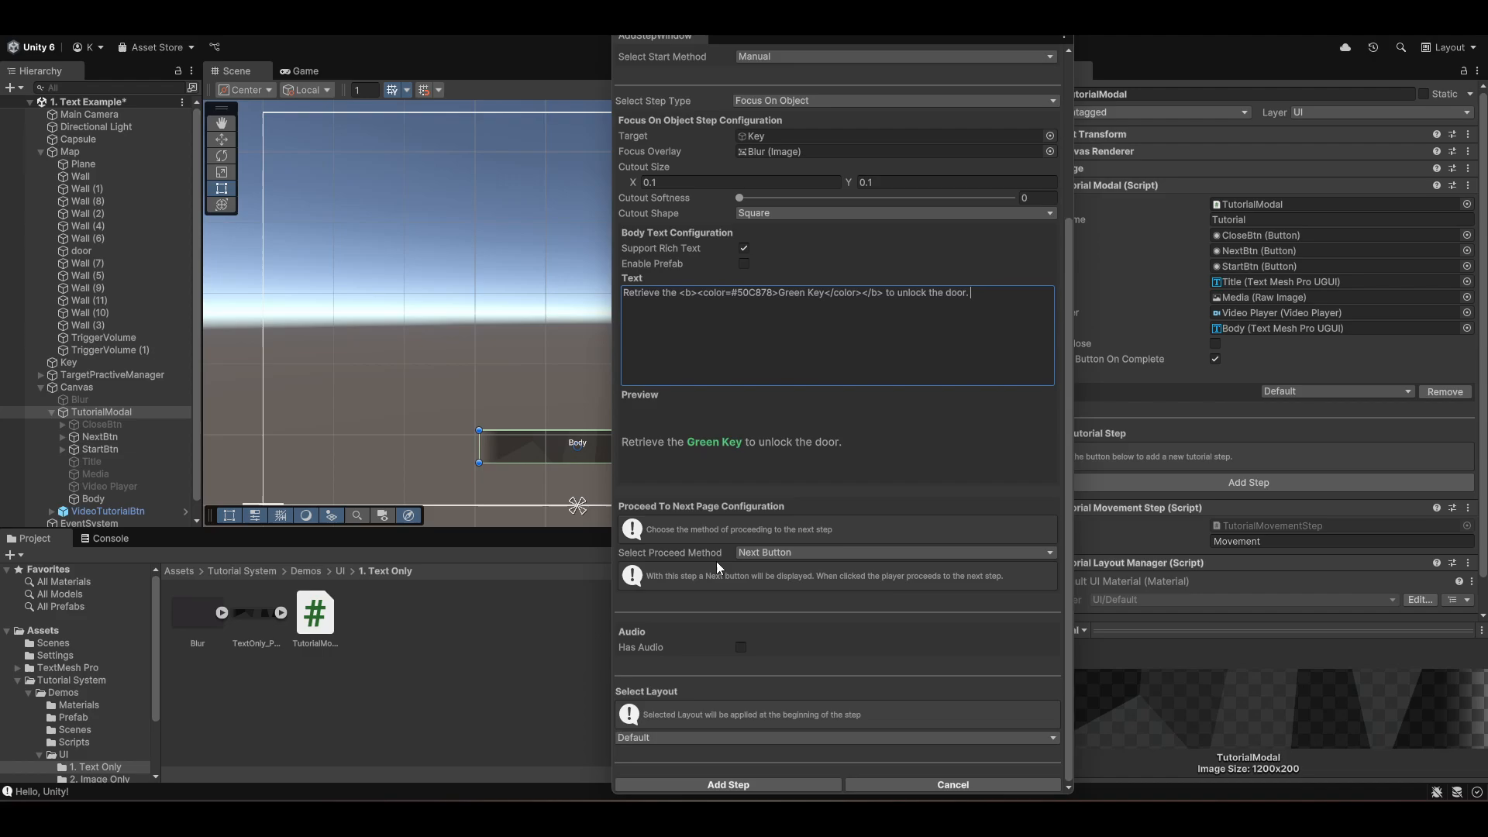
{"action": "left_click", "coordinate": [771, 785]}
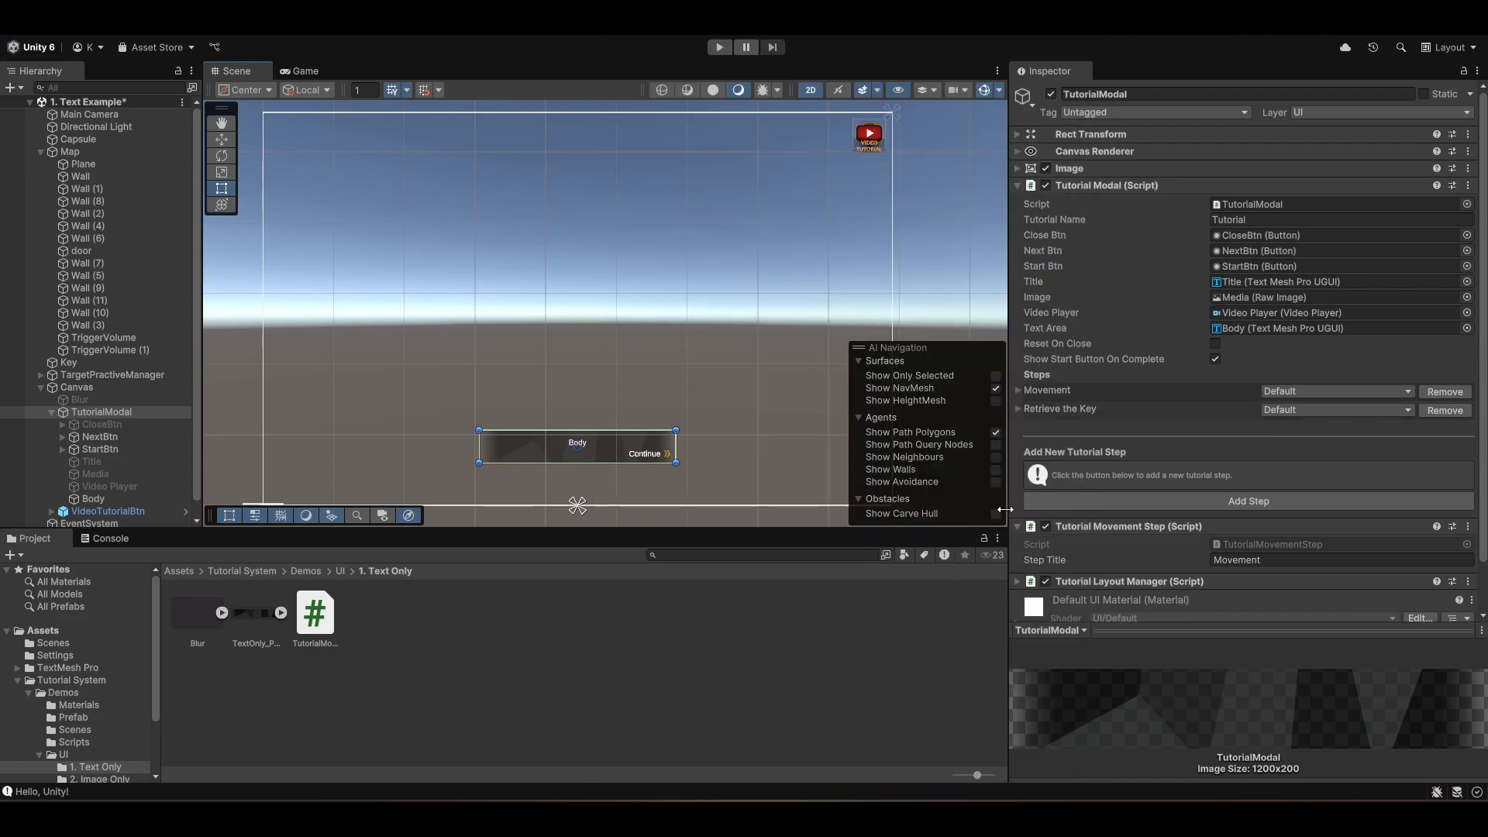
- Test the tutorial in Play mode, moving the player and continuing past the Retrieve the Key prompt, then stop
{"action": "left_click", "coordinate": [720, 47]}
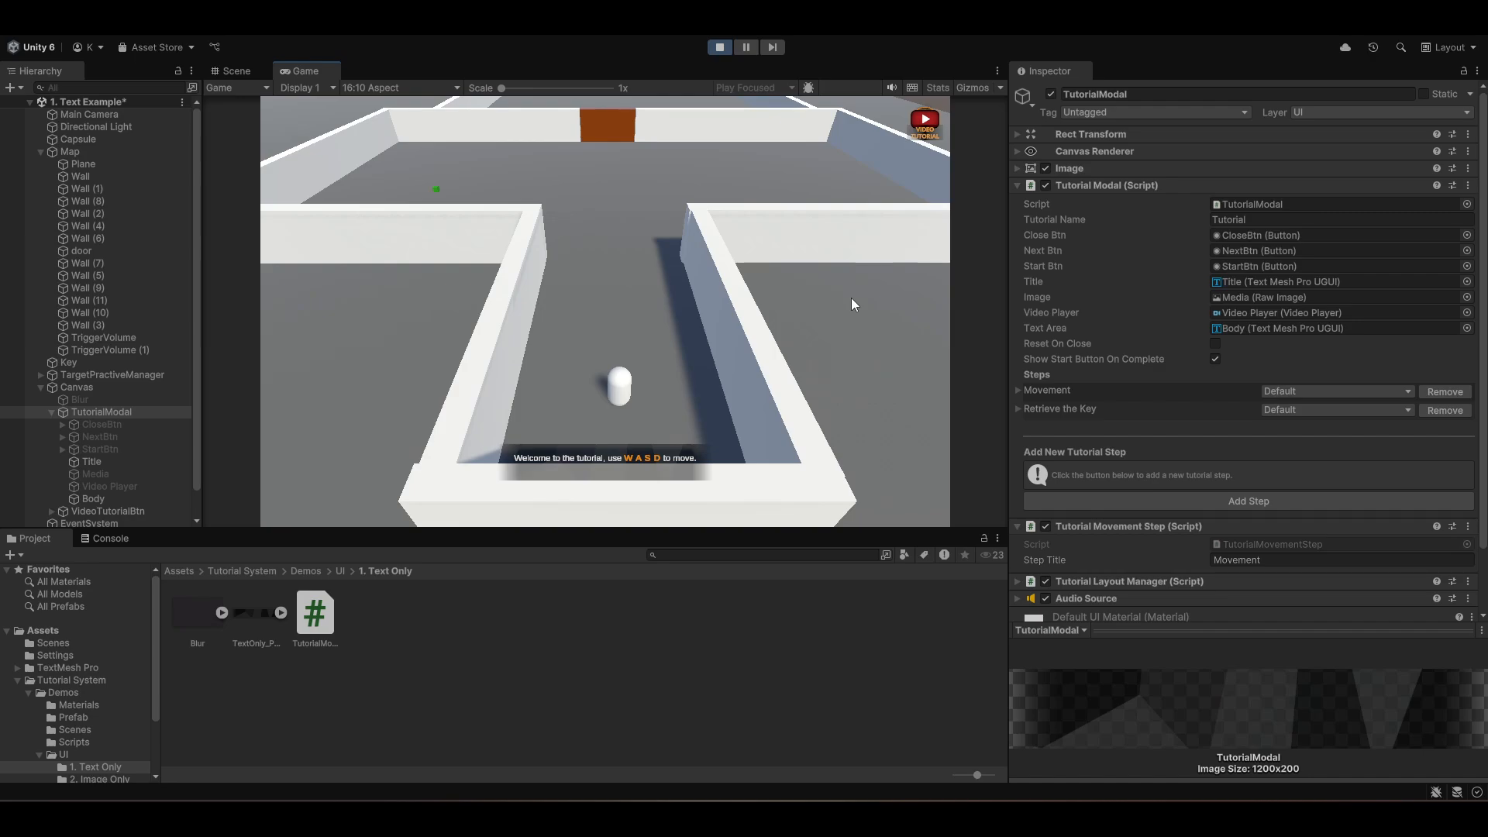
{"action": "key", "text": "w"}
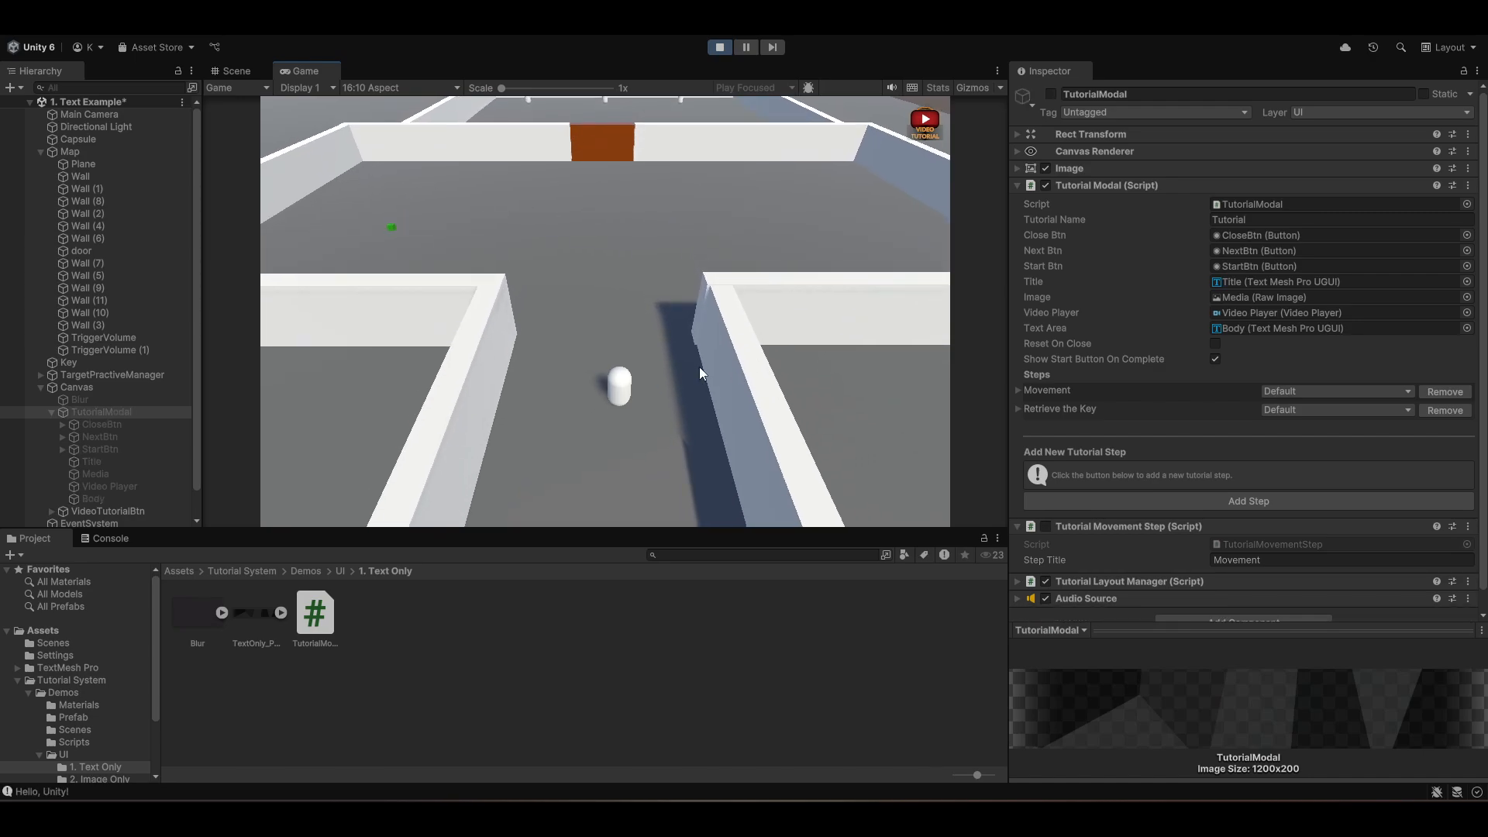
{"action": "key", "text": "w"}
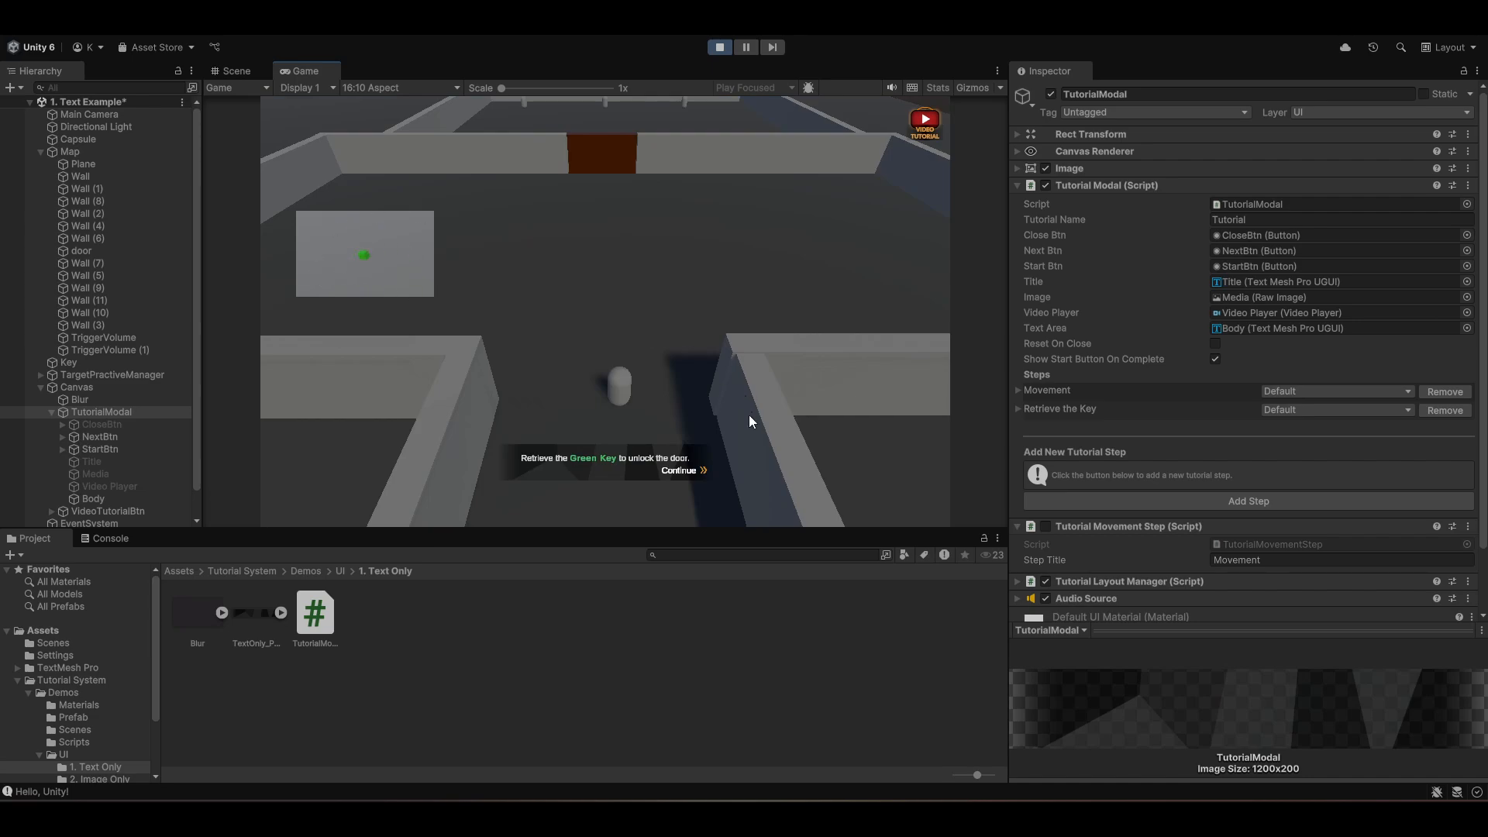
{"action": "left_click", "coordinate": [681, 471]}
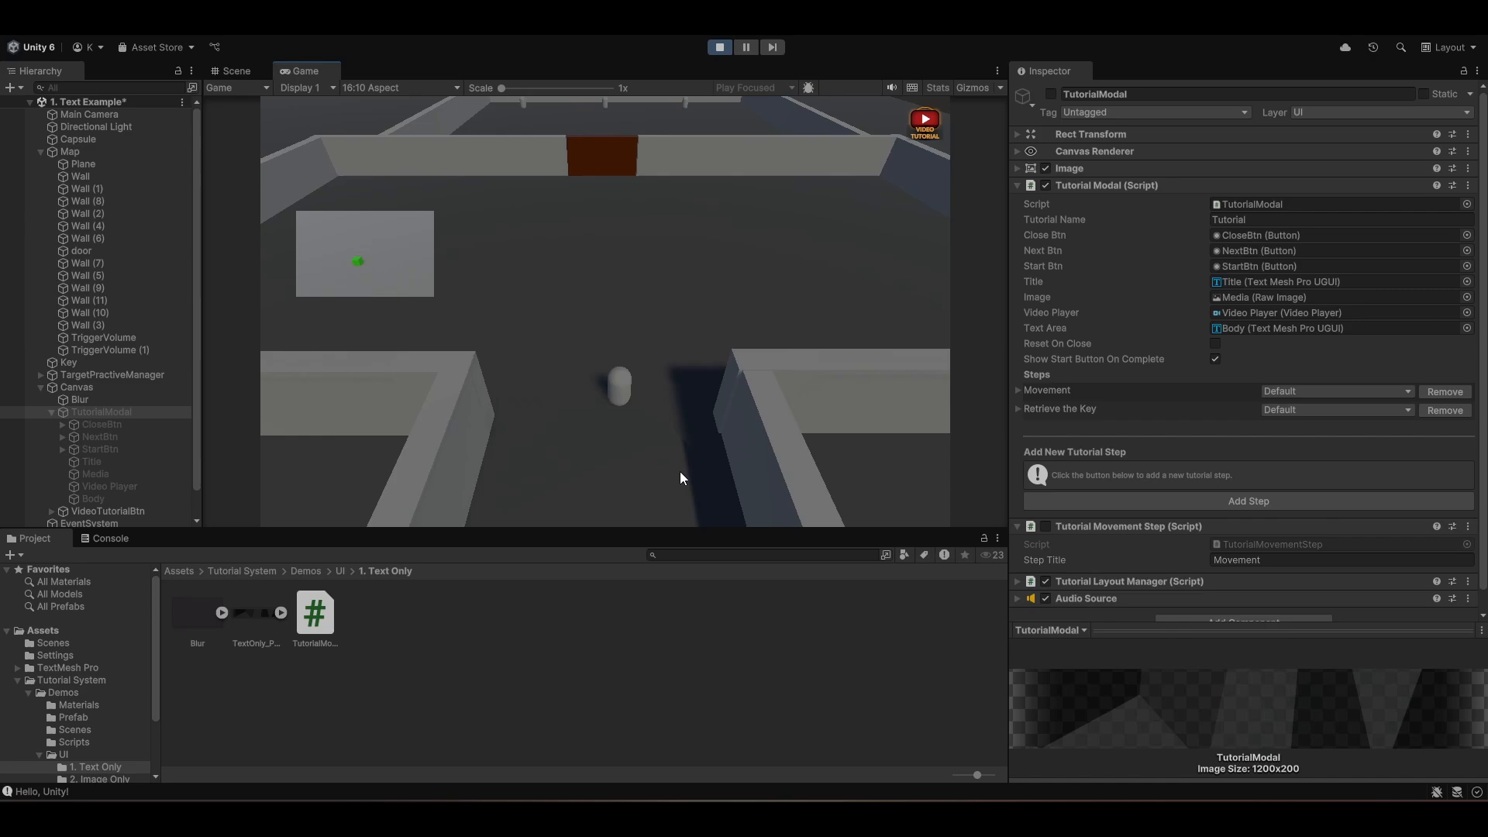
{"action": "key", "text": "a"}
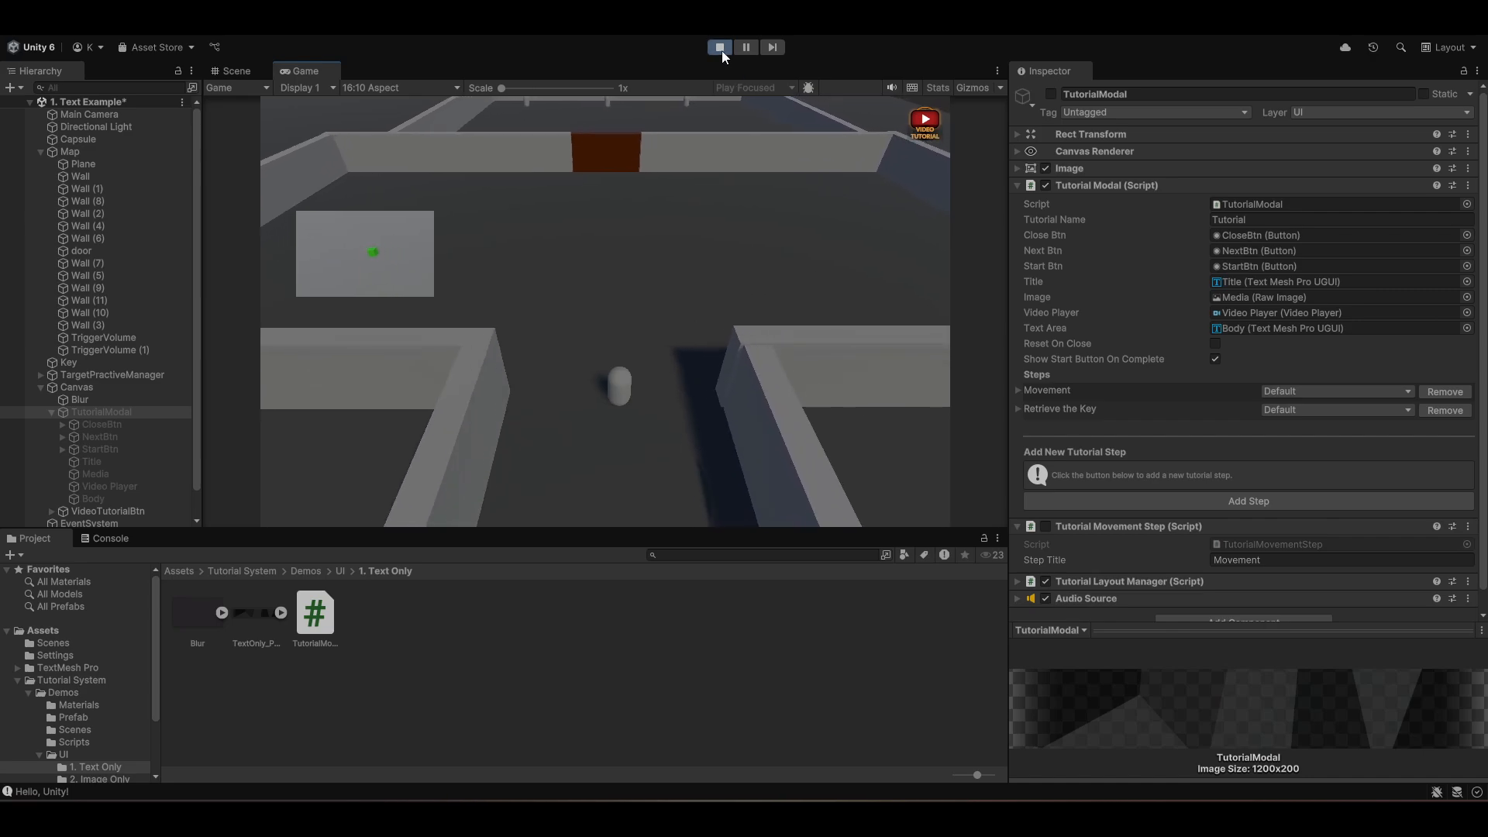
{"action": "left_click", "coordinate": [720, 47]}
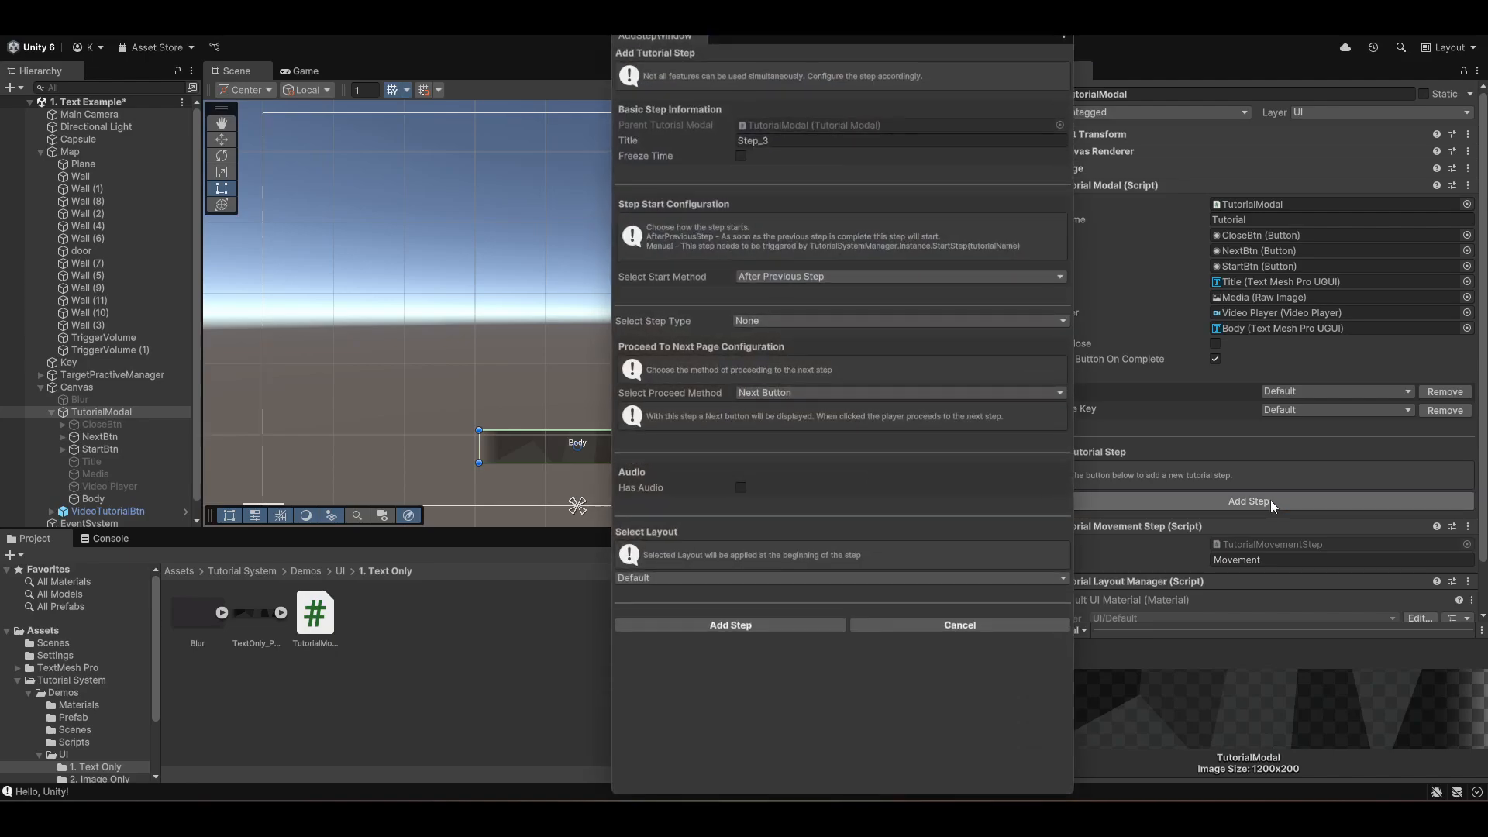
- Title a new tutorial step Shooting and enable Freeze Time
{"action": "left_click", "coordinate": [827, 142]}
{"action": "type", "text": "Shooting"}
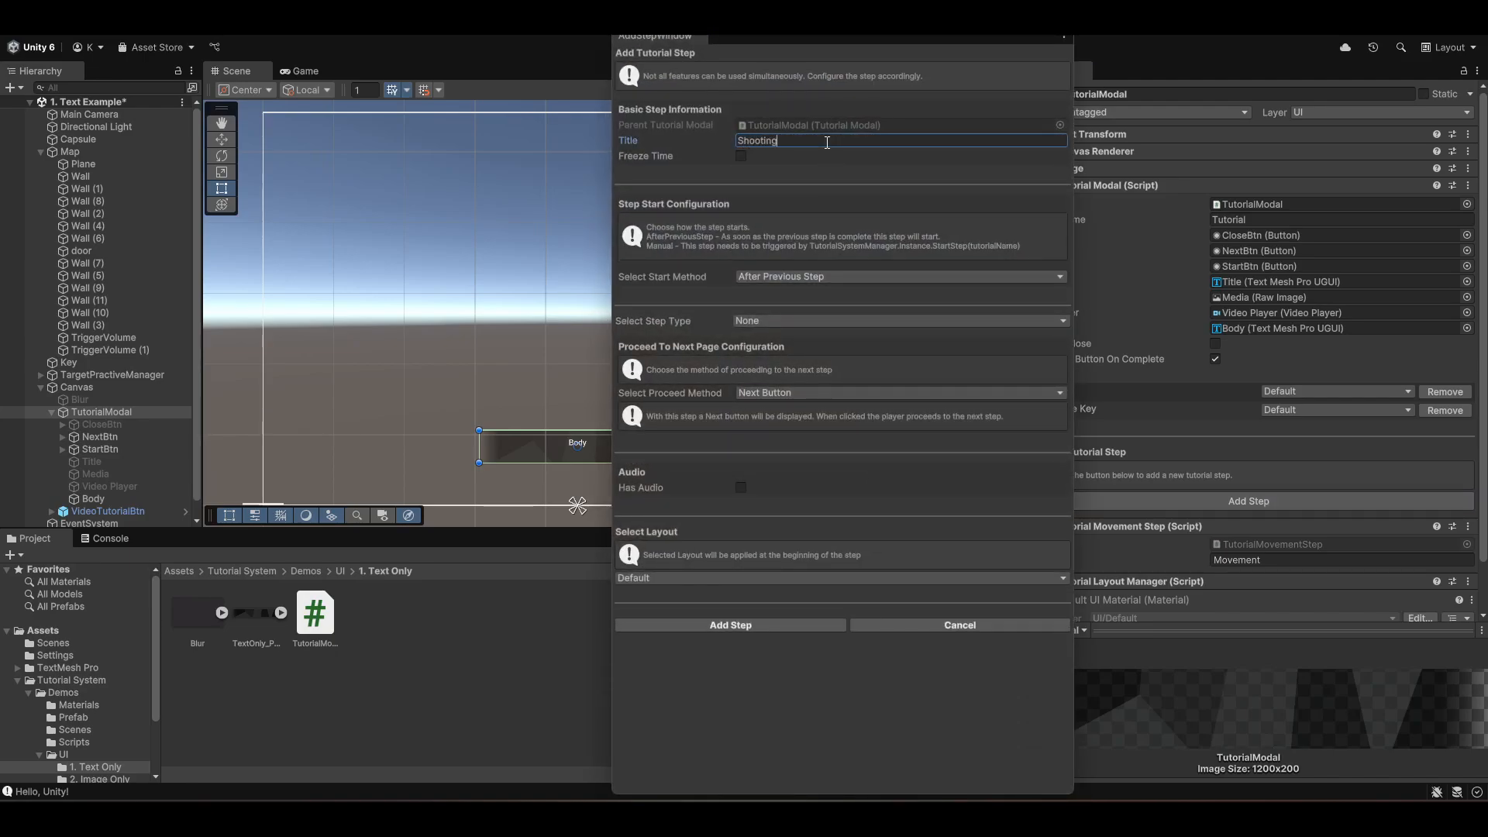
{"action": "left_click", "coordinate": [744, 161]}
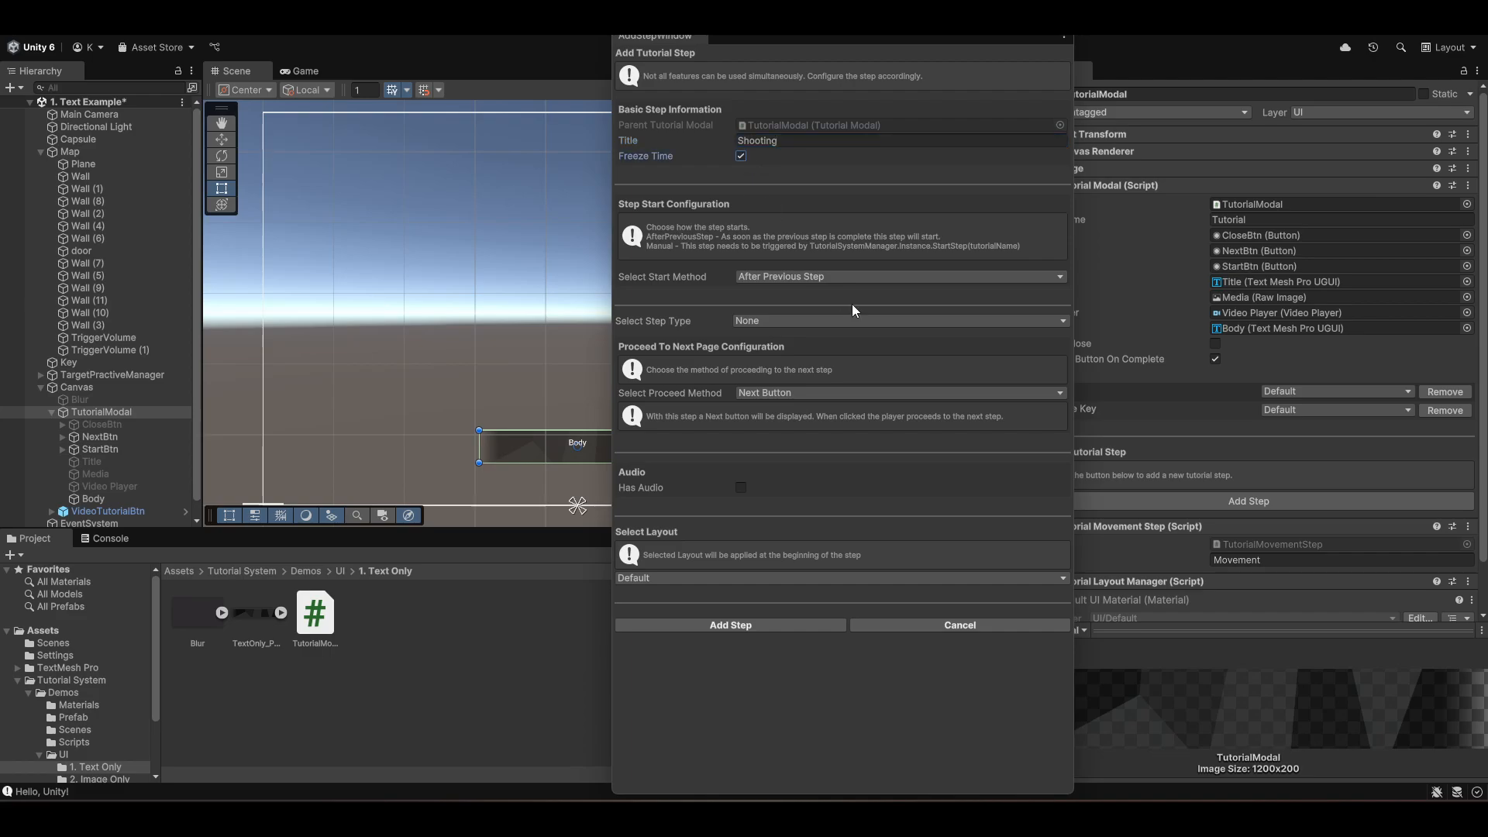
- Set the Shooting step's start method to Manual and make it an Input step requiring the Space key
{"action": "left_click", "coordinate": [831, 275]}
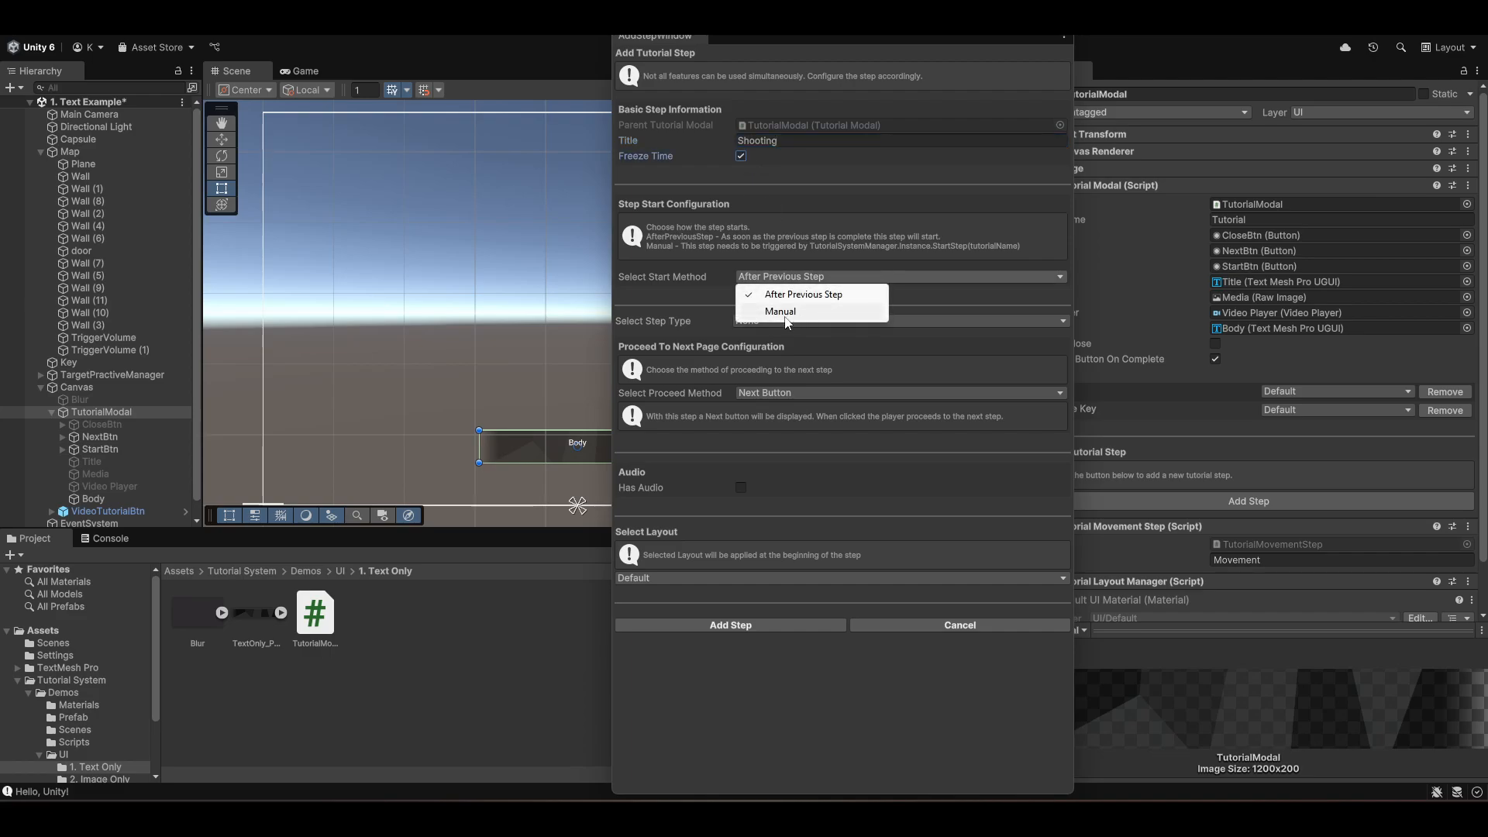
{"action": "left_click", "coordinate": [782, 312]}
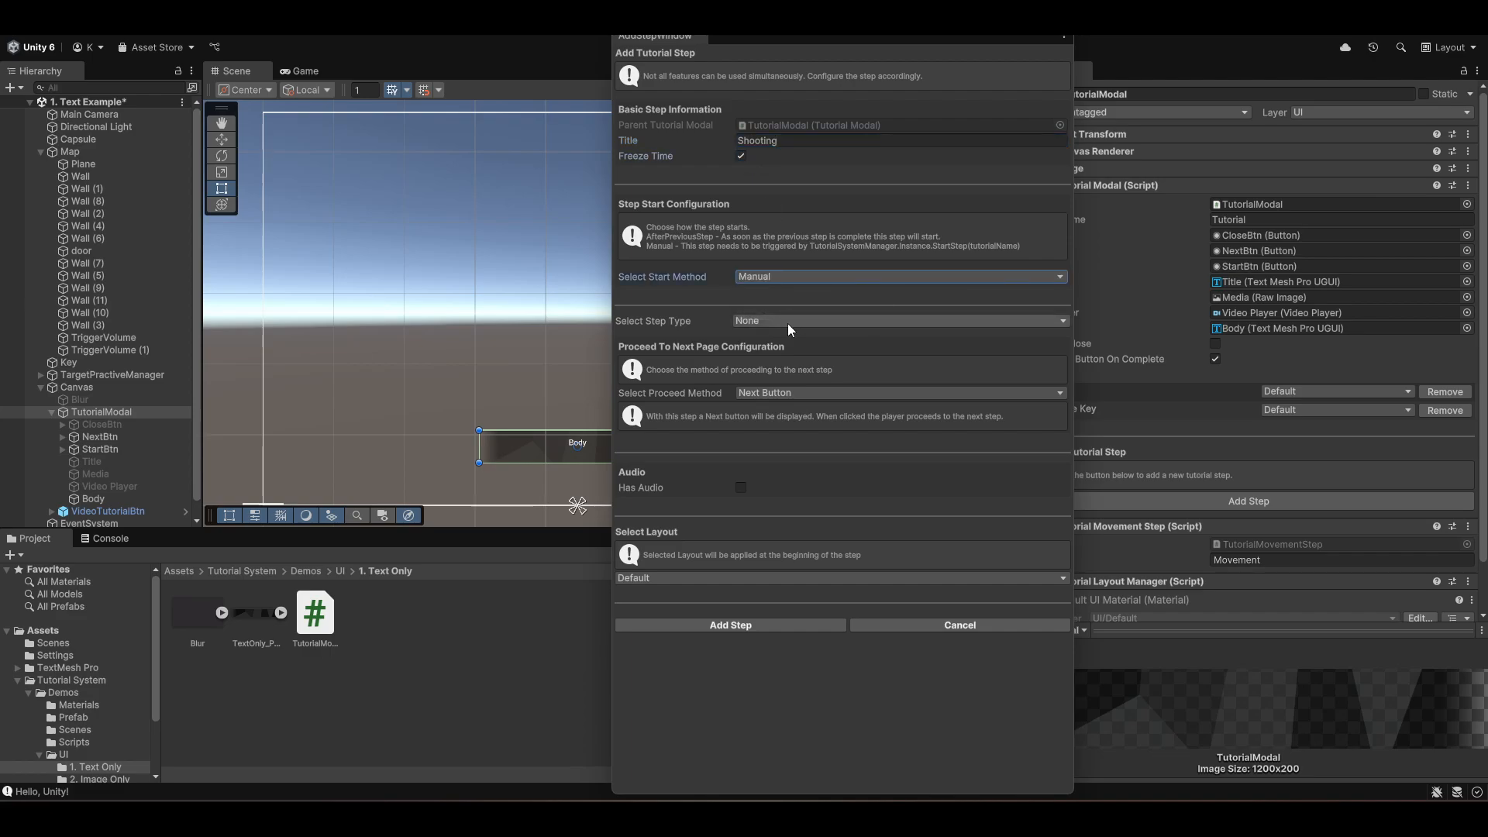
{"action": "left_click", "coordinate": [803, 323]}
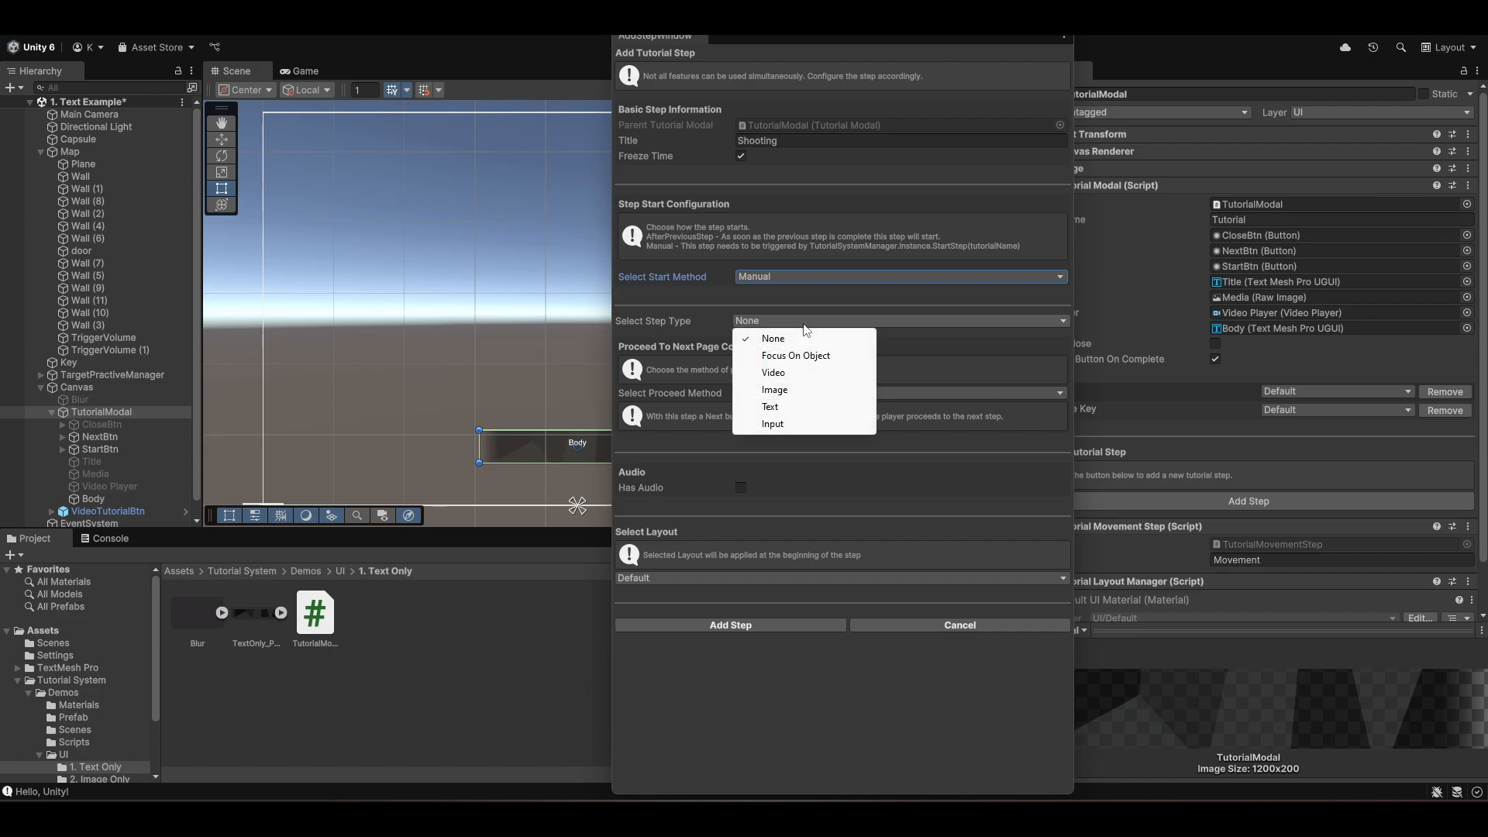
{"action": "left_click", "coordinate": [773, 424]}
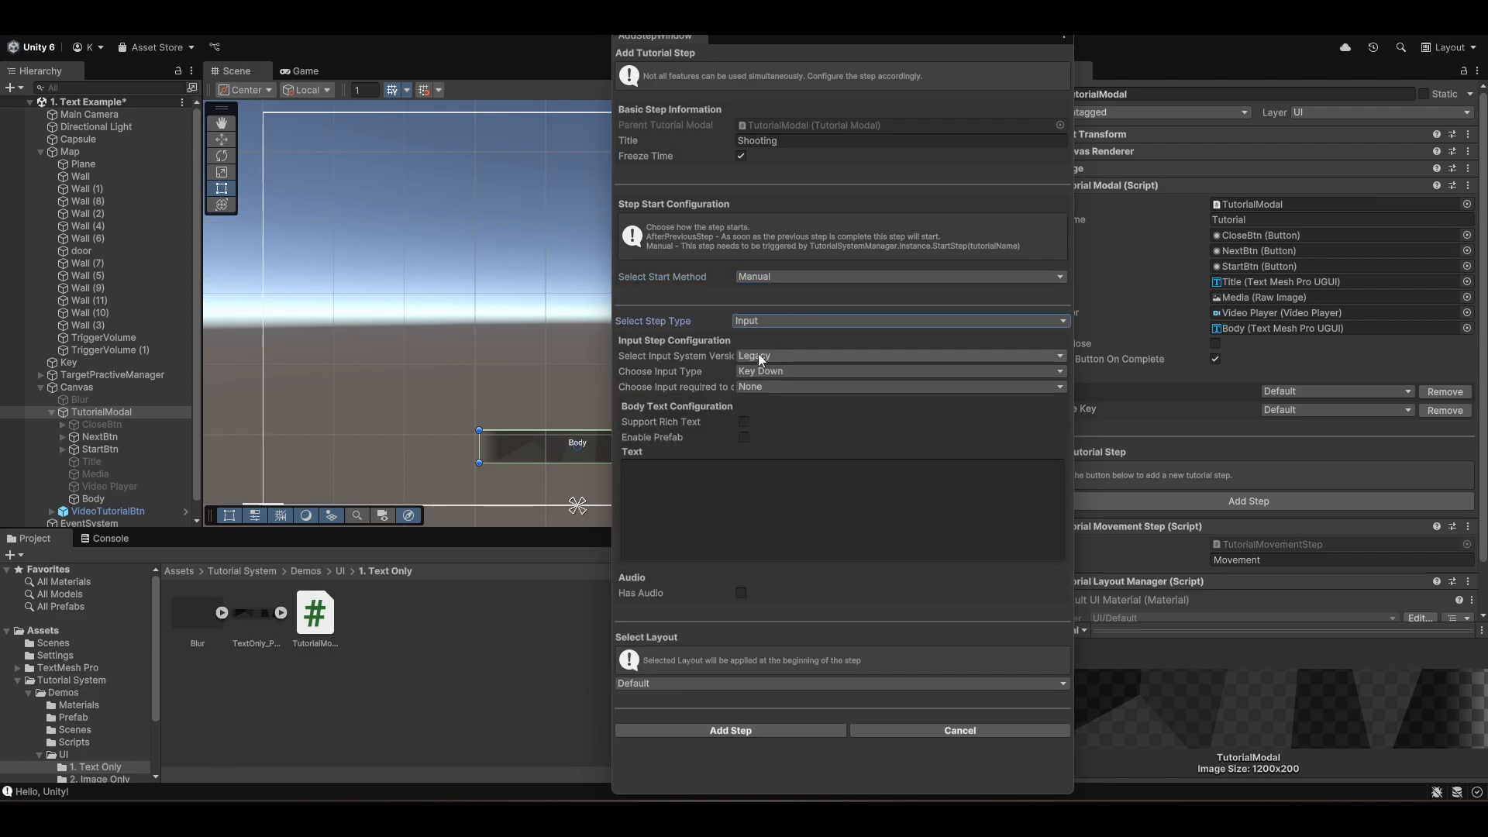
{"action": "left_click", "coordinate": [820, 385]}
{"action": "left_click", "coordinate": [777, 160]}
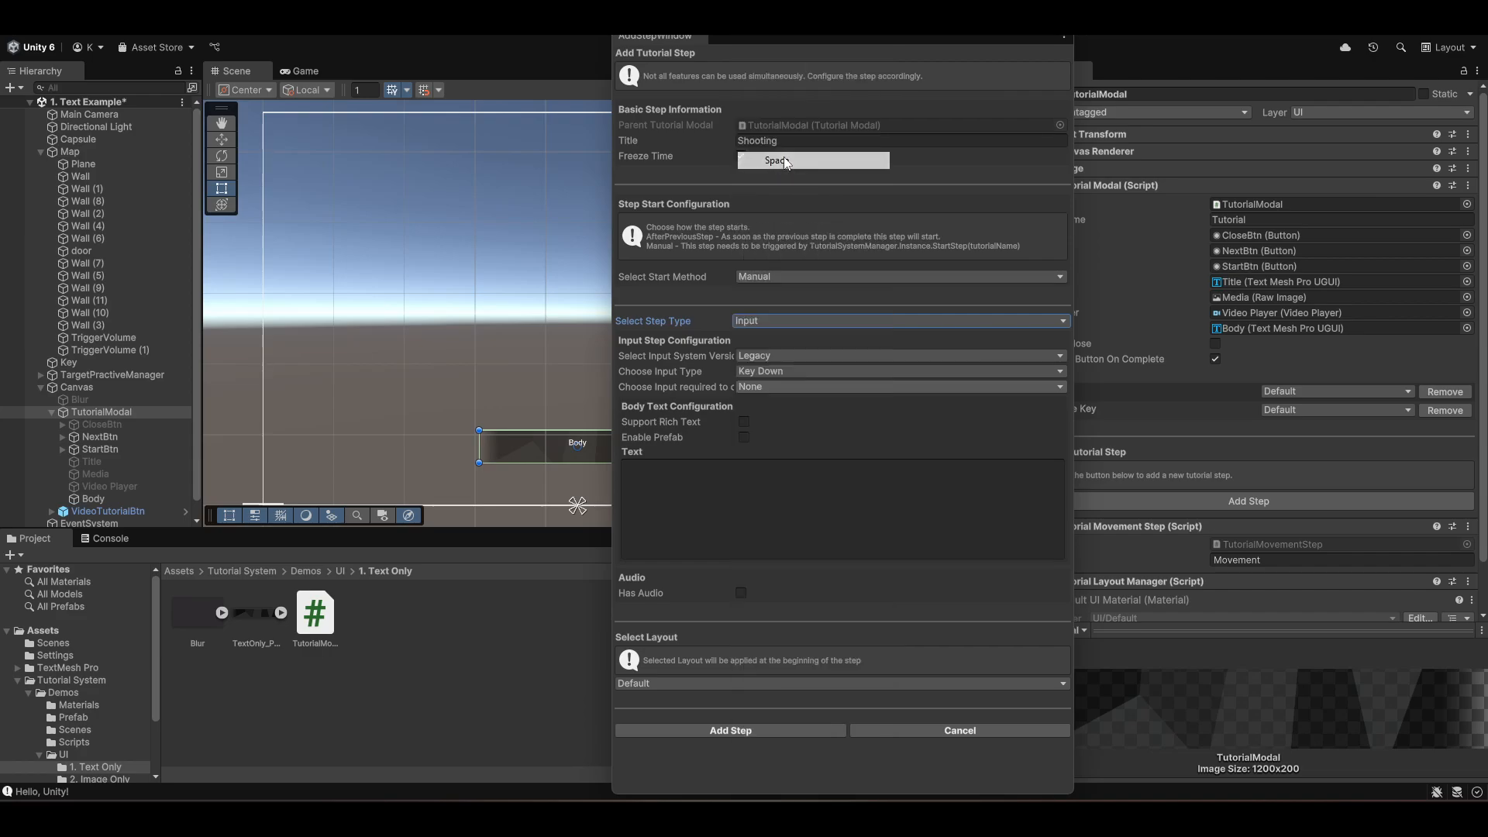
- Enable rich text, paste the body text 'Shoot with SPACEBAR' with colour markup, and add the Shooting step
{"action": "left_click", "coordinate": [746, 422]}
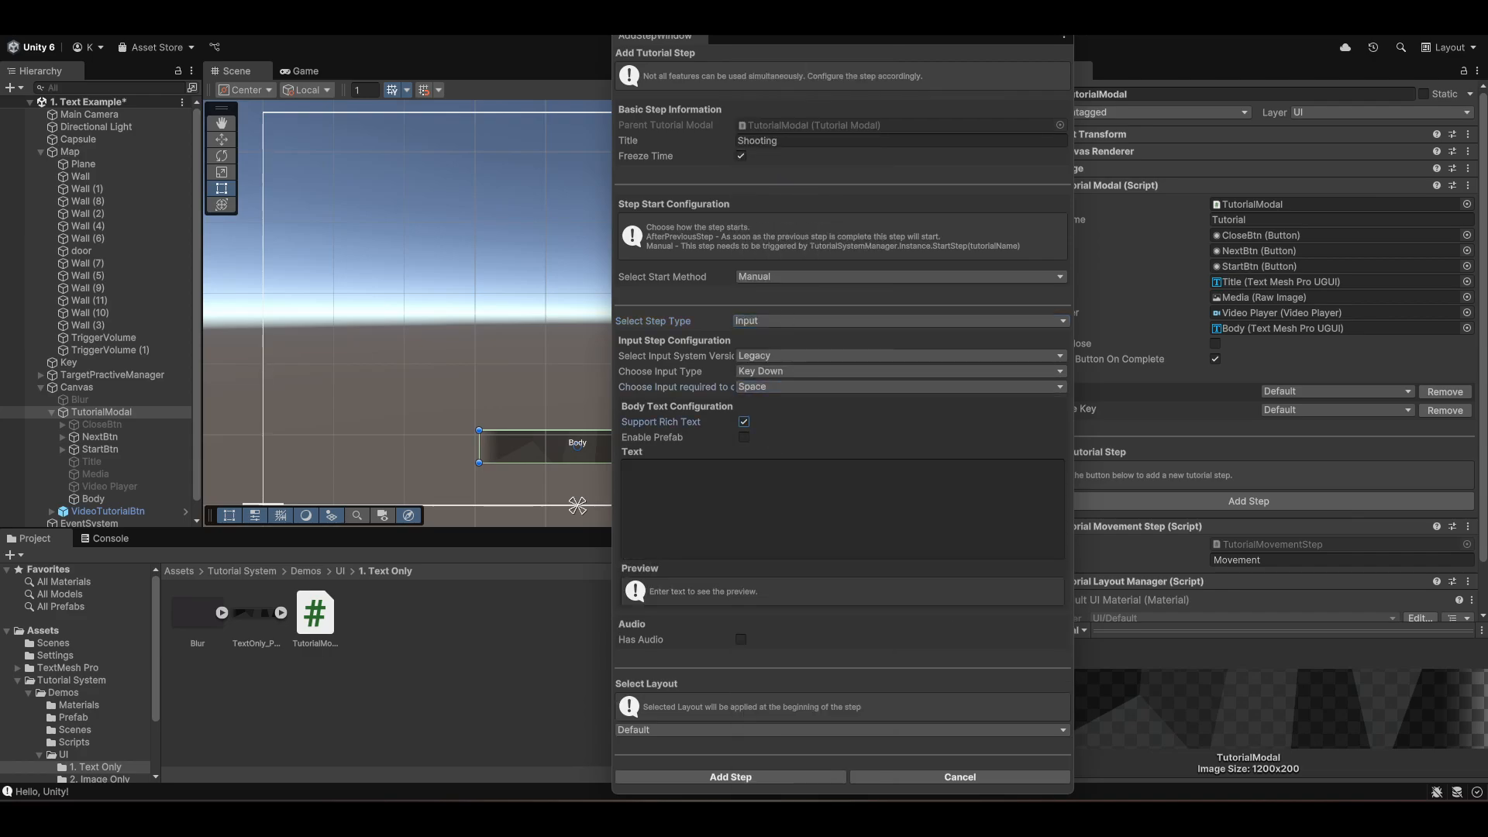
{"action": "left_click", "coordinate": [820, 521]}
{"action": "type", "text": "Shoot with <b><color=#FF9809>SPACEBAR </color></b>"}
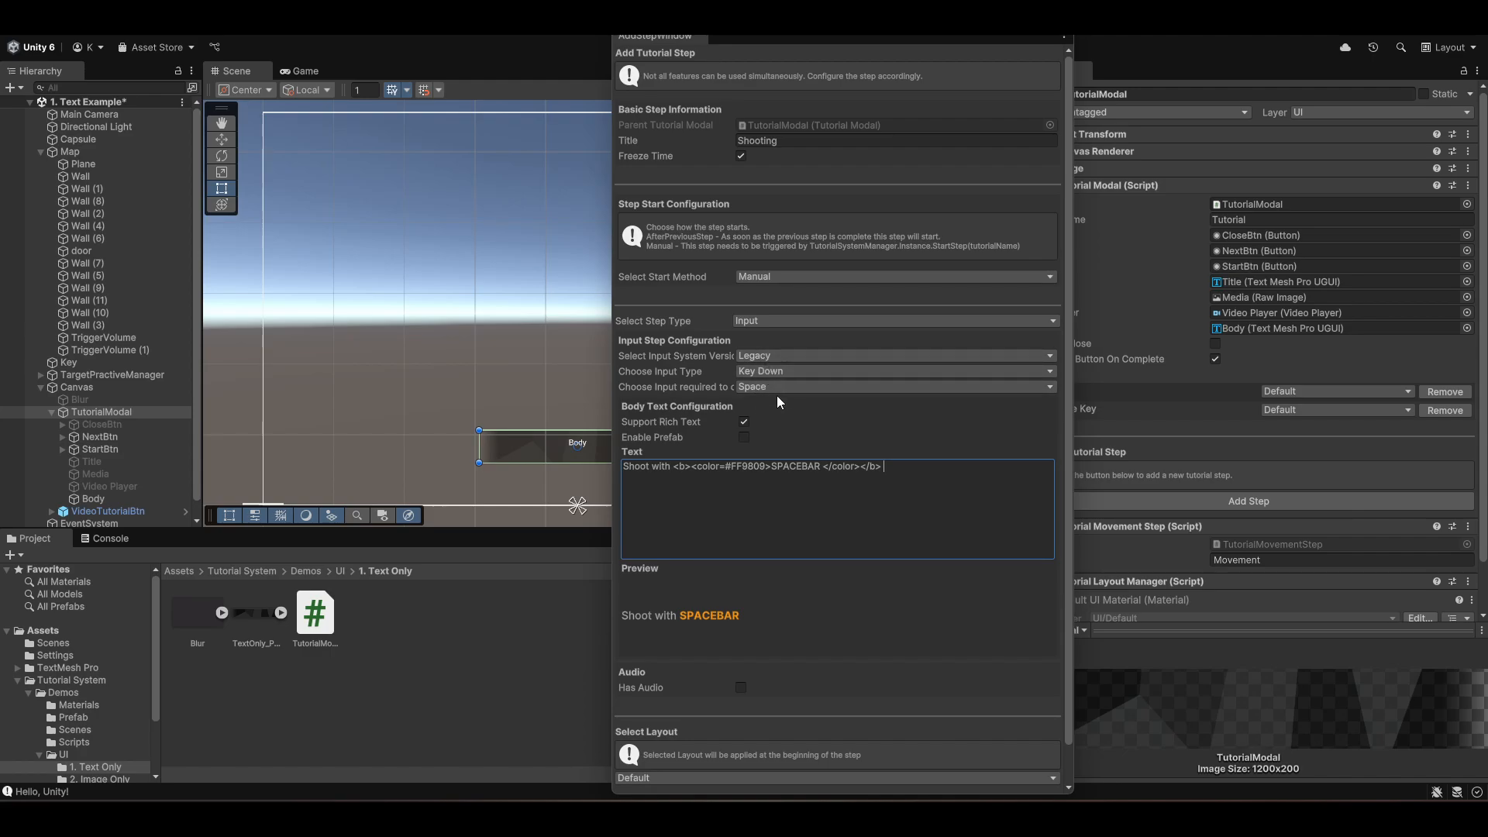
{"action": "scroll", "coordinate": [831, 435], "scroll_direction": "down", "scroll_amount": 2}
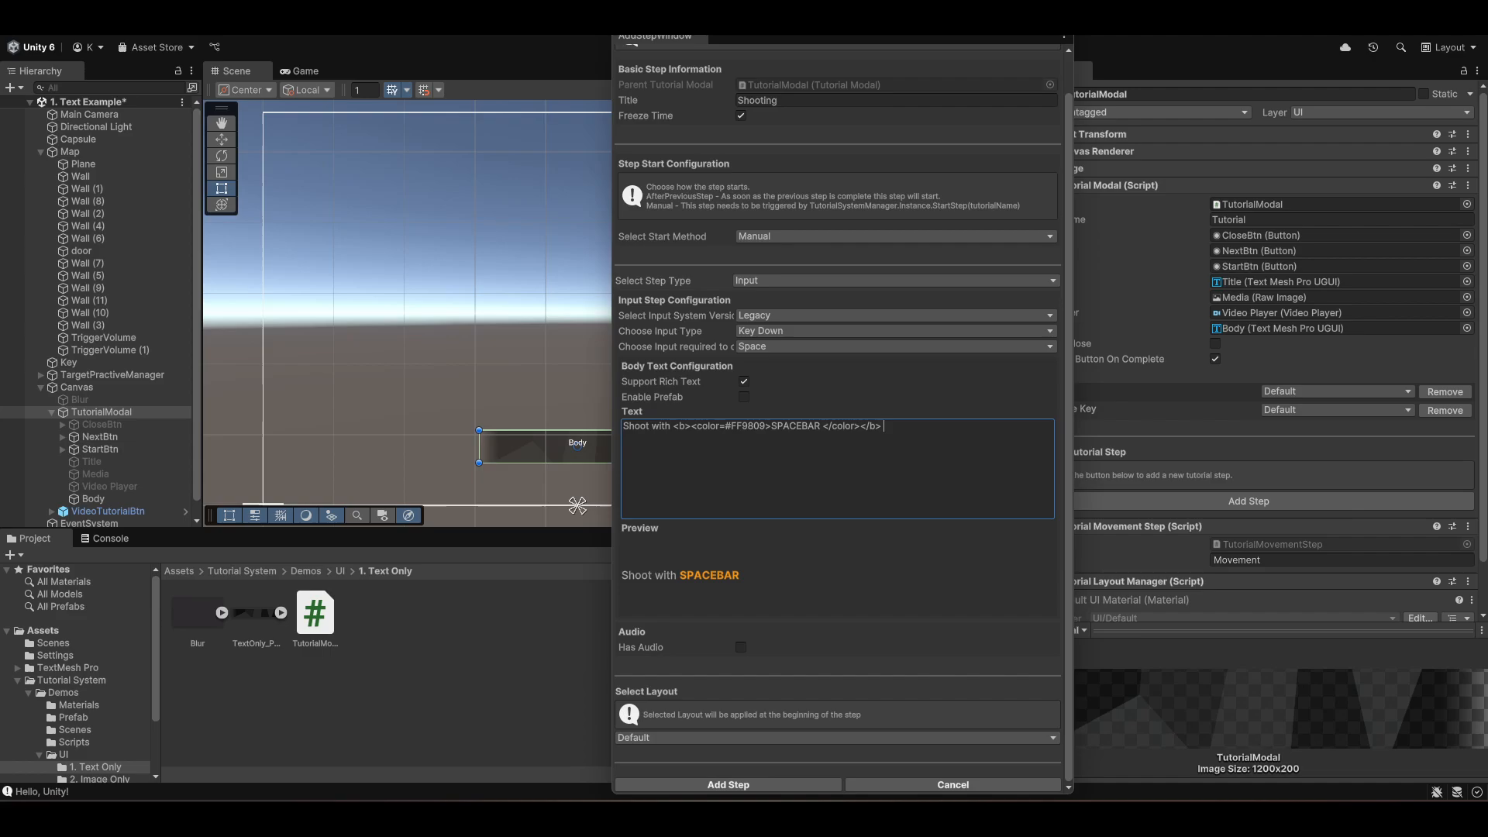
{"action": "left_click", "coordinate": [728, 784]}
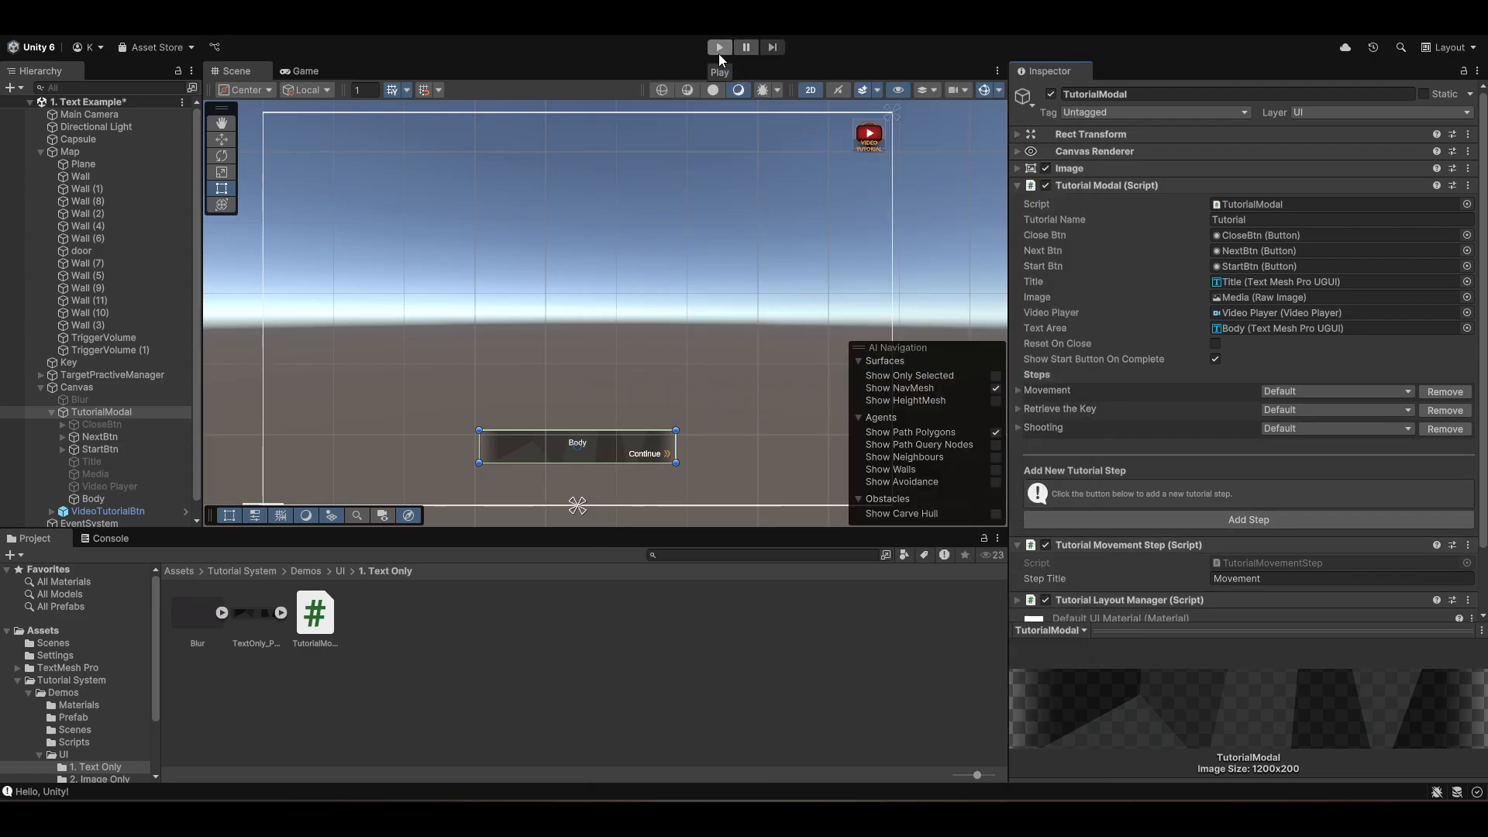
- Start adding another tutorial step titled Targets with Freeze Time enabled
{"action": "left_click", "coordinate": [1227, 523]}
{"action": "left_click", "coordinate": [793, 142]}
{"action": "double_click", "coordinate": [794, 142]}
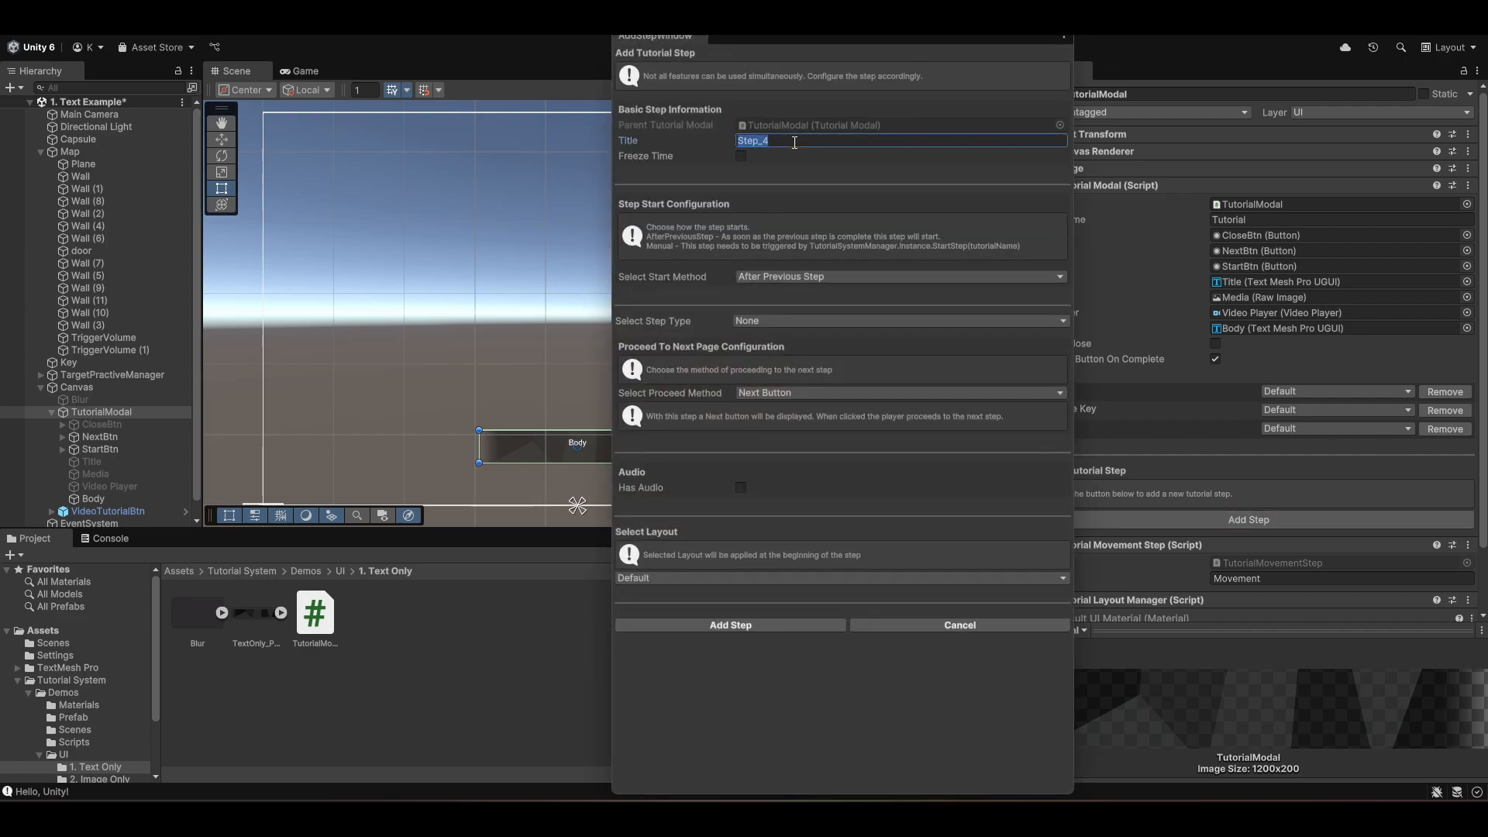
{"action": "type", "text": "Targets"}
{"action": "left_click", "coordinate": [741, 158]}
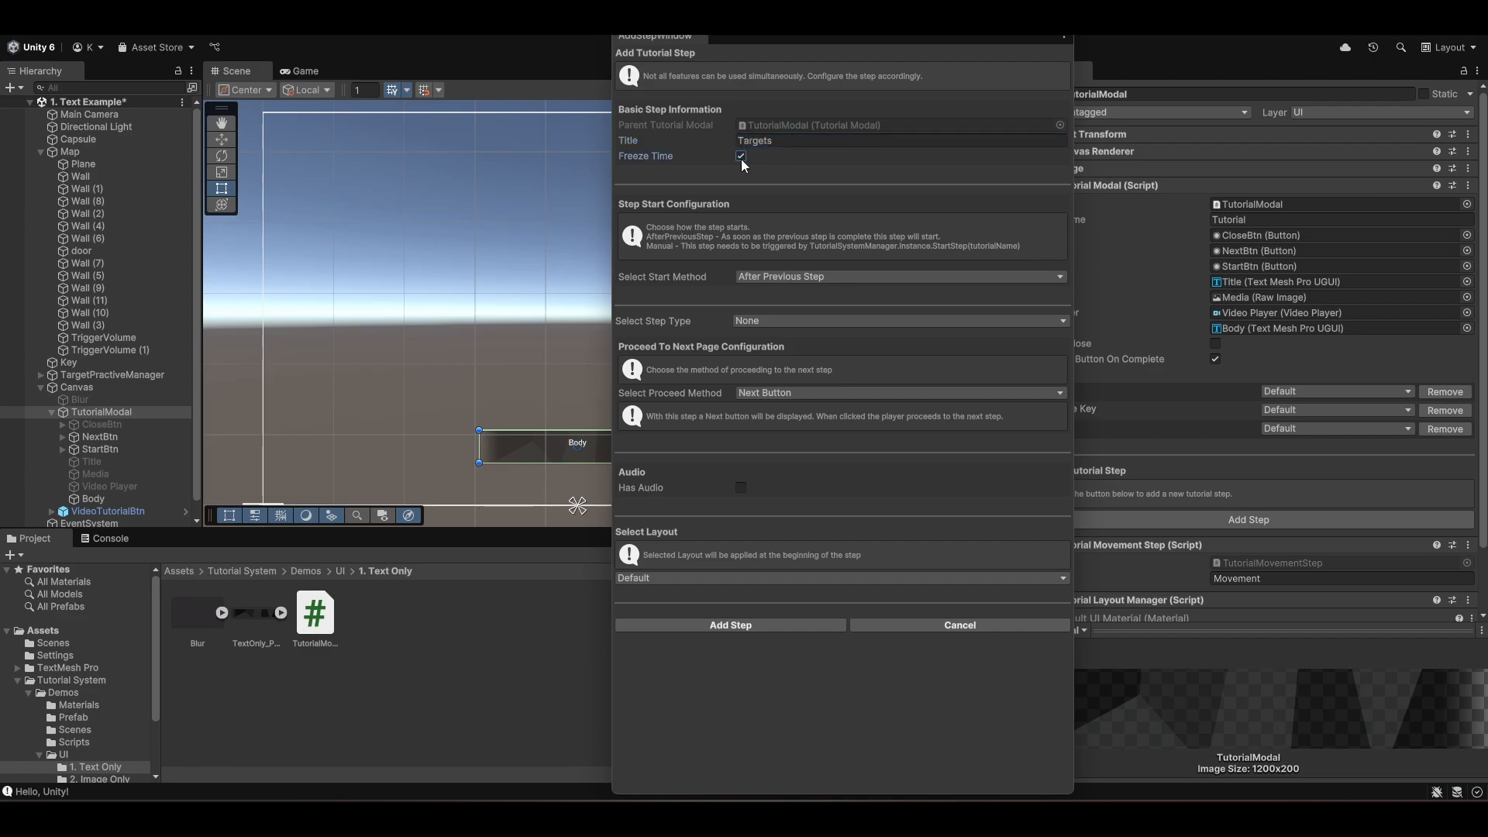
- Keep the Targets step starting after the previous step and set its step type to Text
{"action": "left_click", "coordinate": [822, 276]}
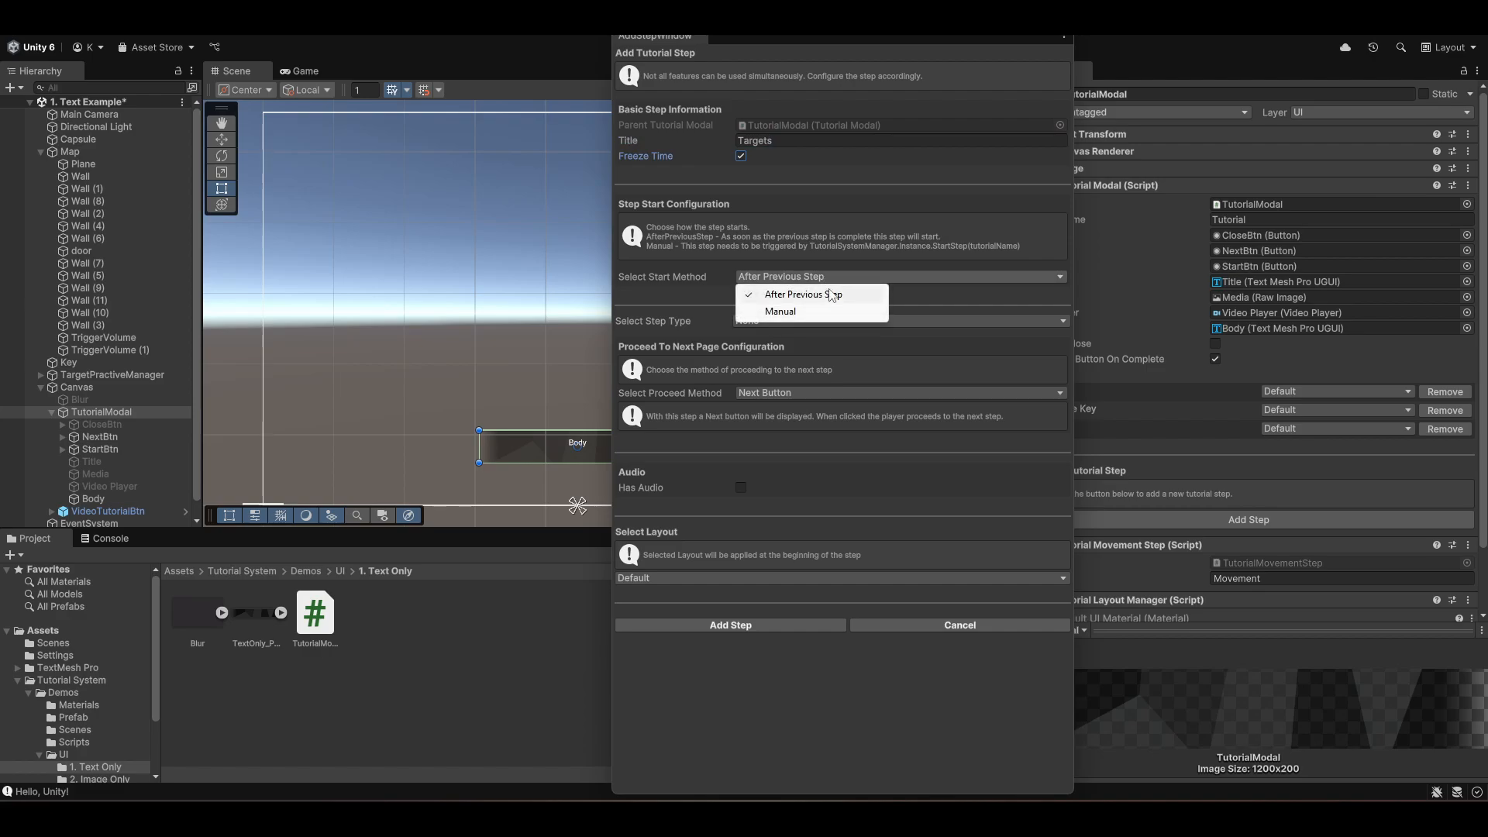
{"action": "left_click", "coordinate": [807, 296]}
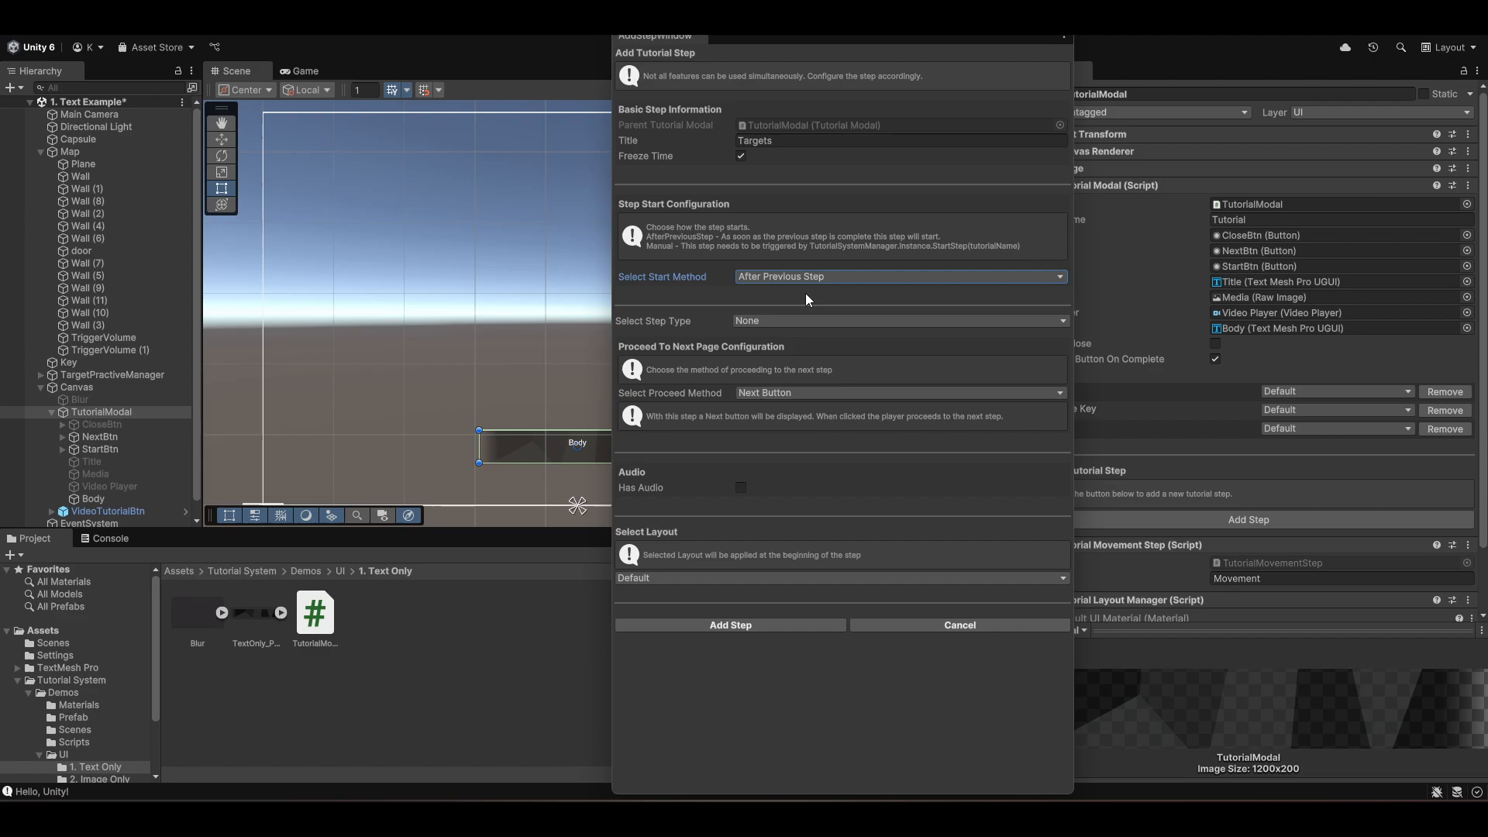
{"action": "left_click", "coordinate": [755, 324]}
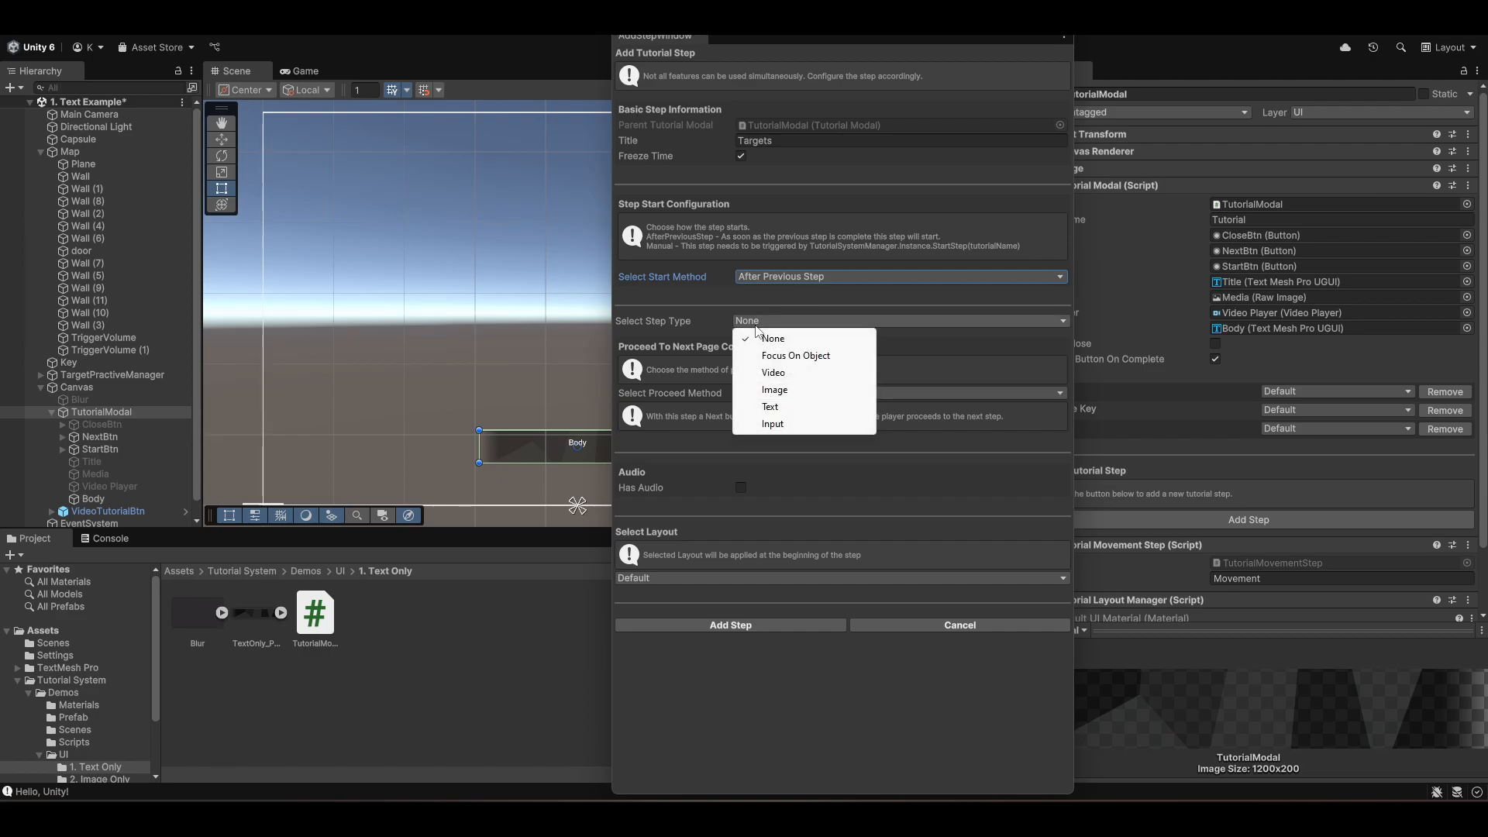
{"action": "left_click", "coordinate": [779, 407]}
- Enter the Targets body text 'Shoot the targets when they turn <color=#FF2C2C>red</color>.' and add the Targets step
{"action": "left_click", "coordinate": [745, 376]}
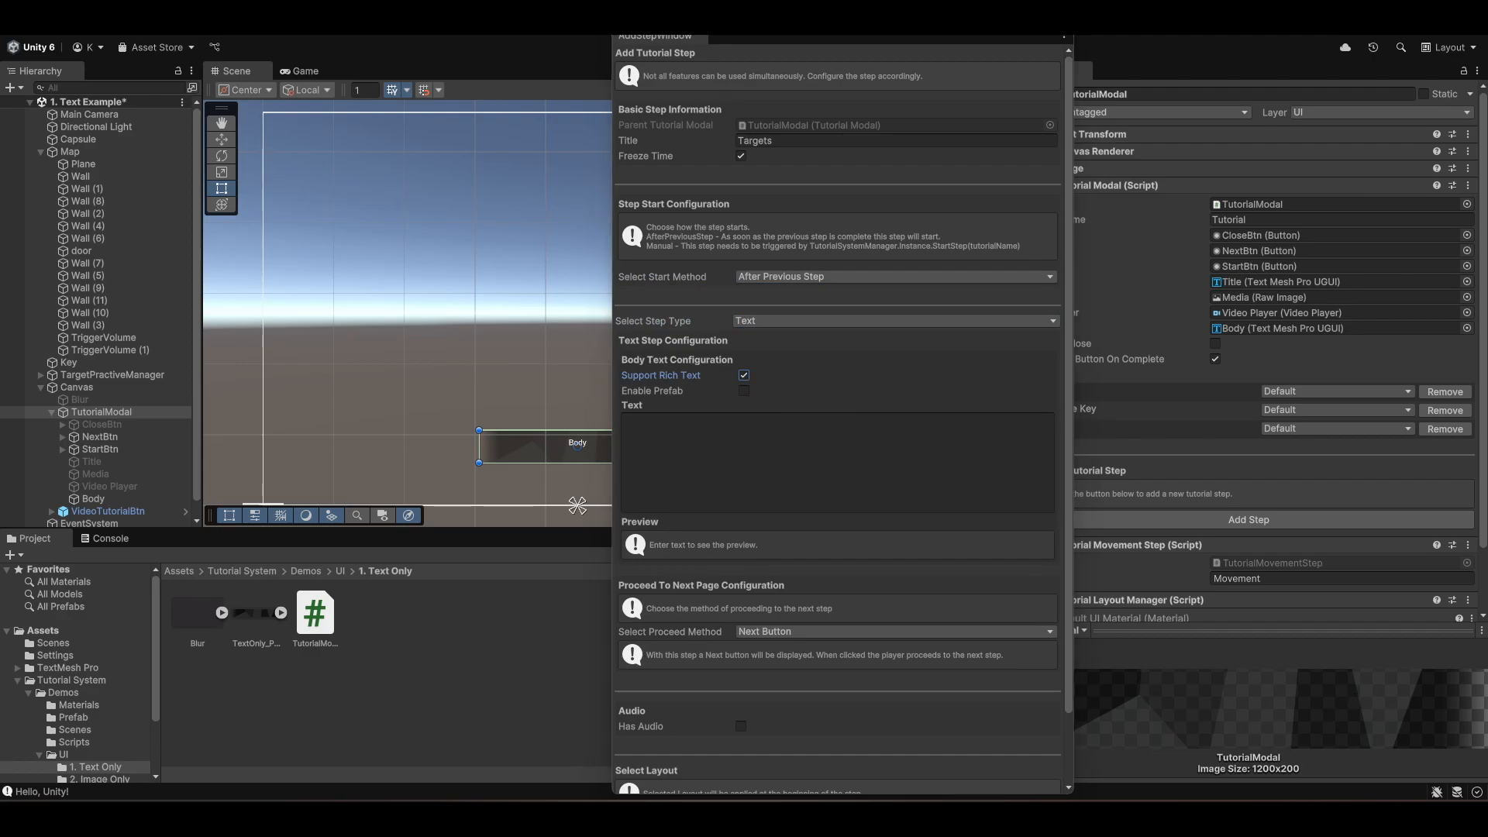
{"action": "left_click", "coordinate": [739, 432]}
{"action": "type", "text": "Shoot the targets when they turn <color=#FF2C2C>red</color>."}
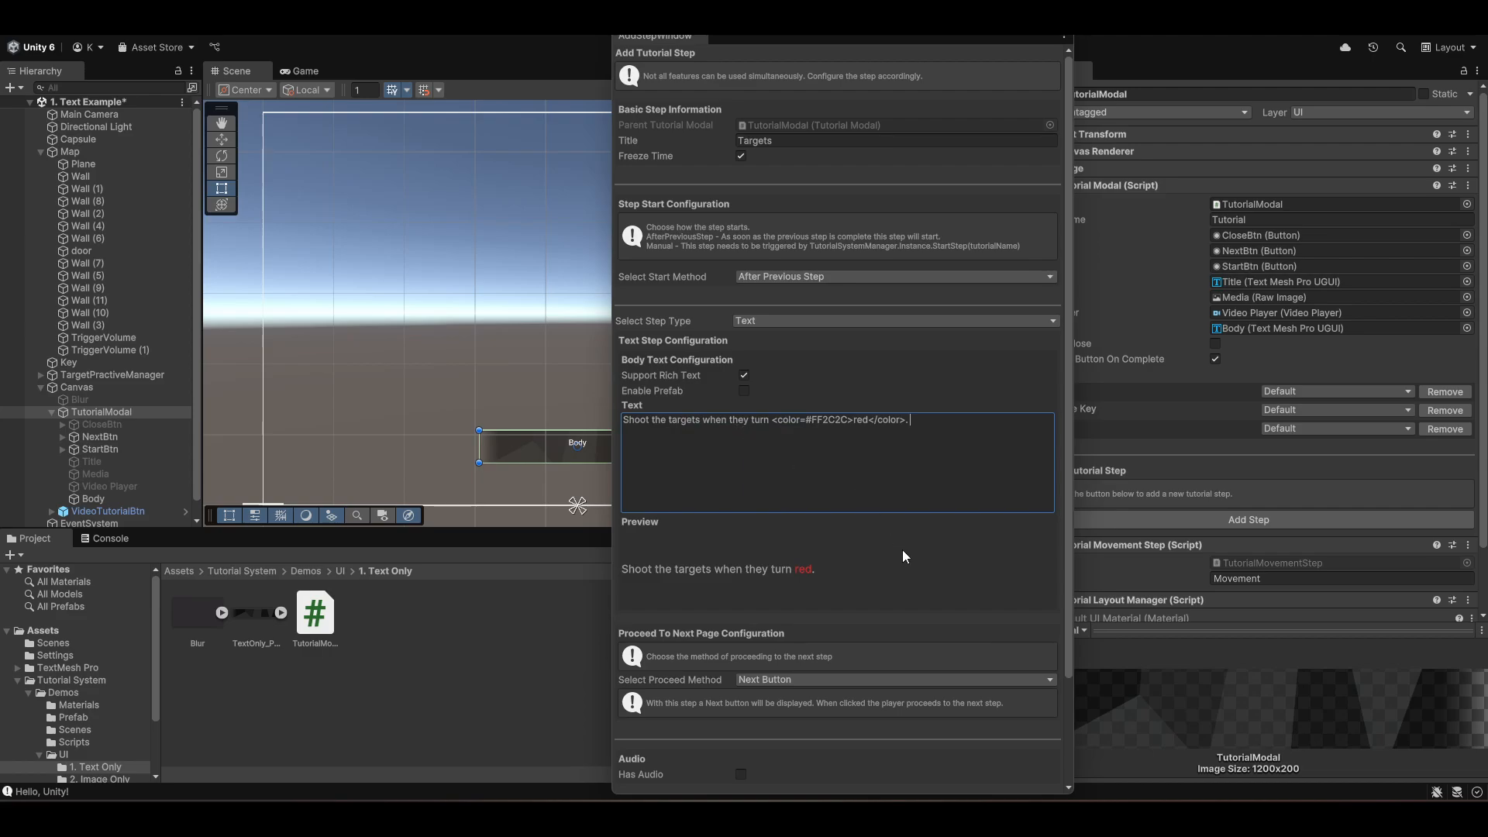
{"action": "scroll", "coordinate": [893, 584], "scroll_direction": "down", "scroll_amount": 4}
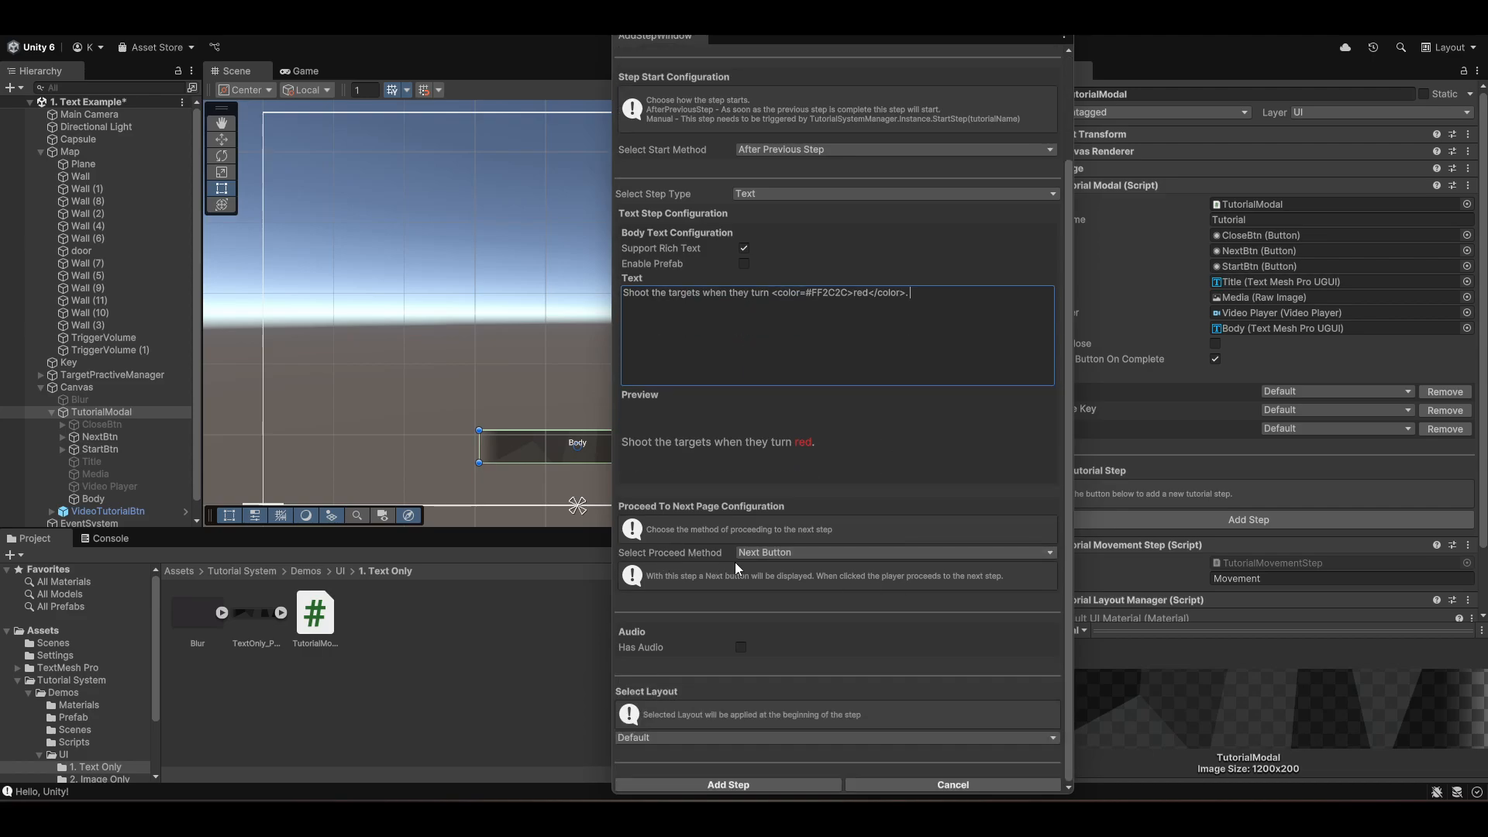
{"action": "left_click", "coordinate": [729, 784]}
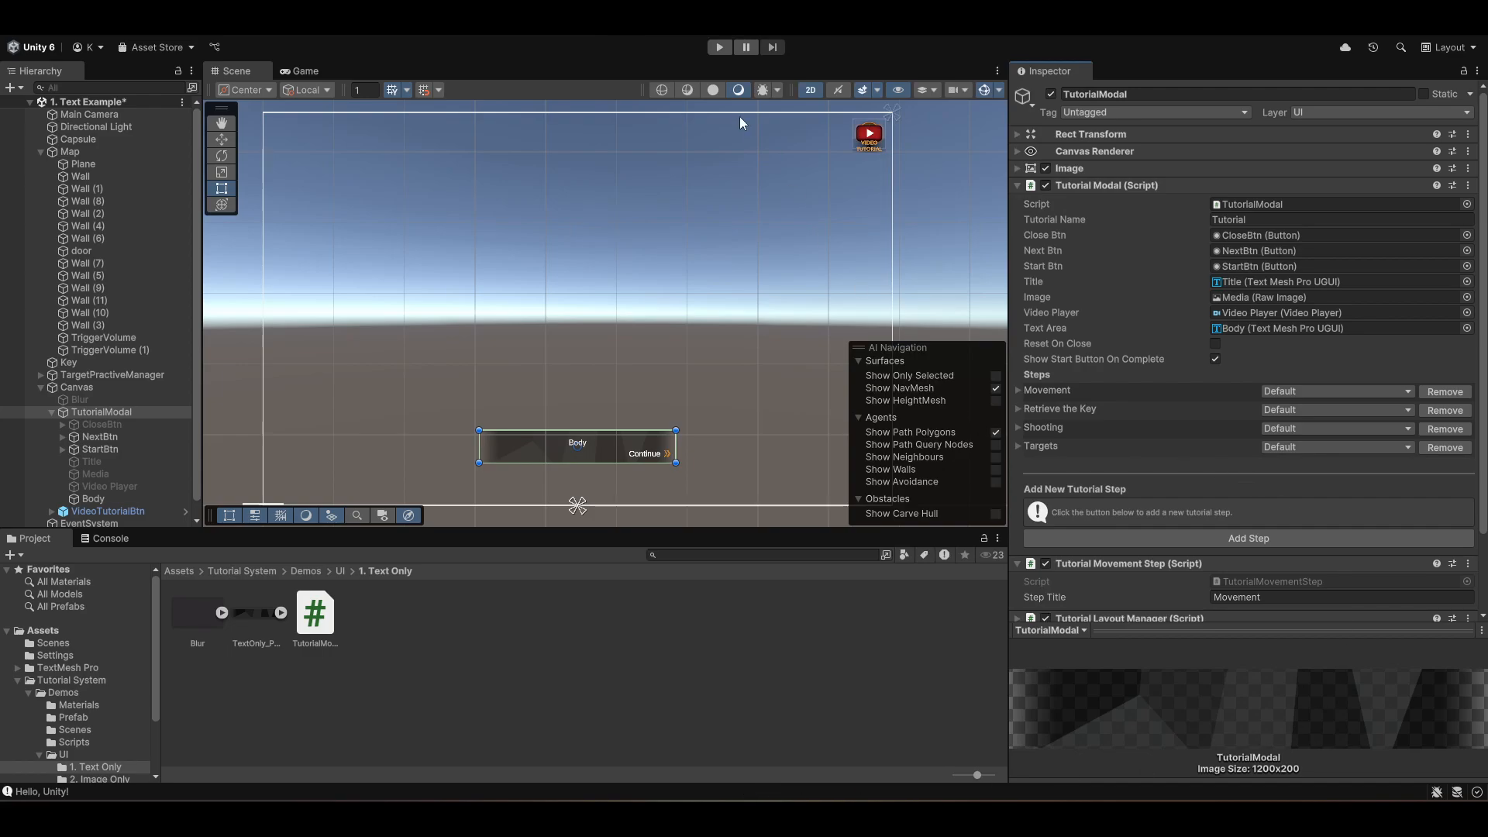
- Play the scene to test the tutorial's Movement and Retrieve the Key prompts, then stop play mode
{"action": "left_click", "coordinate": [719, 48]}
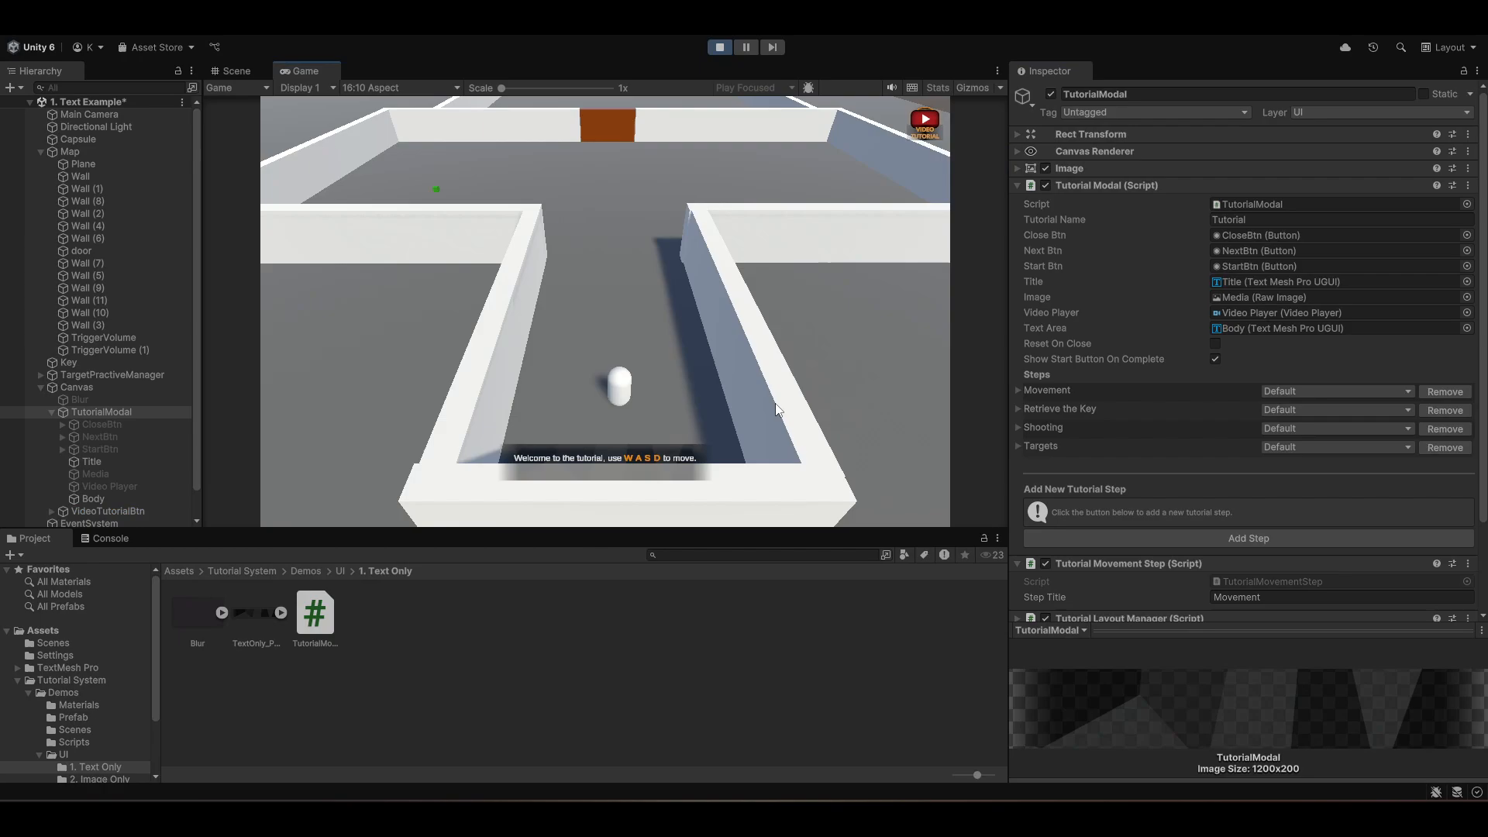
{"action": "key", "text": "w"}
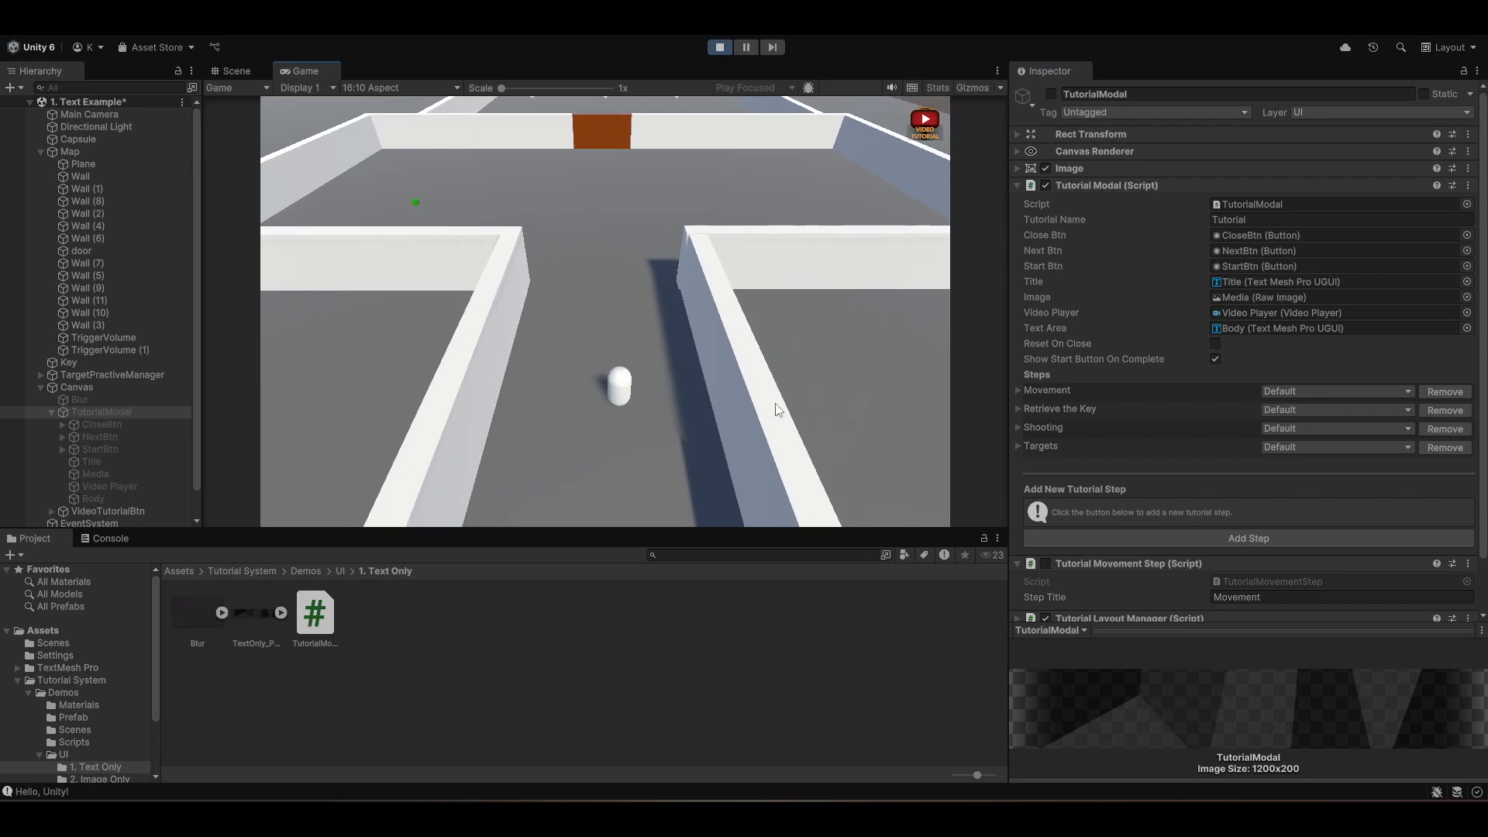
{"action": "key", "text": "w"}
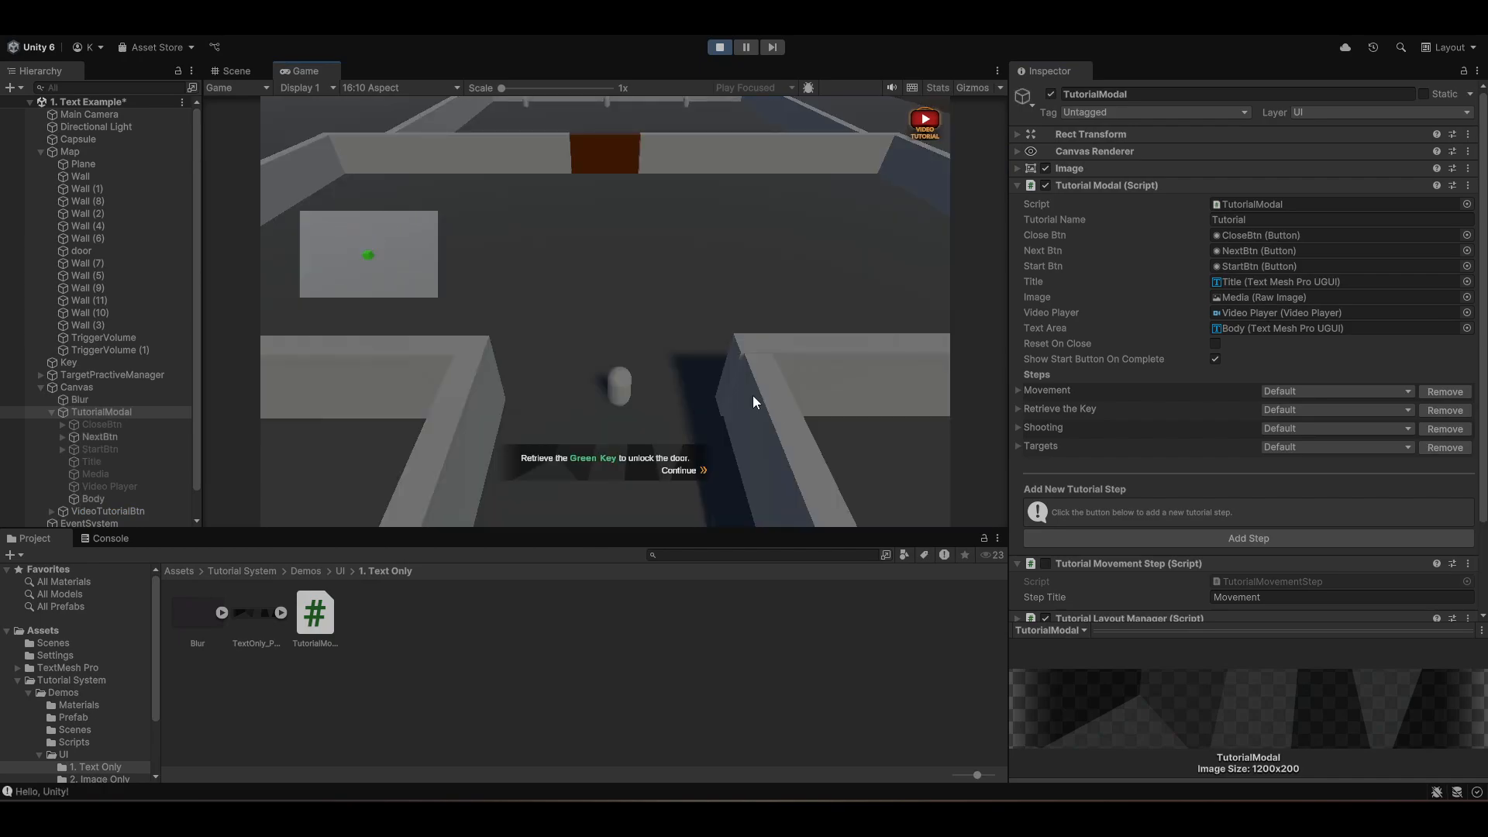
{"action": "left_click", "coordinate": [681, 473]}
{"action": "key", "text": "w"}
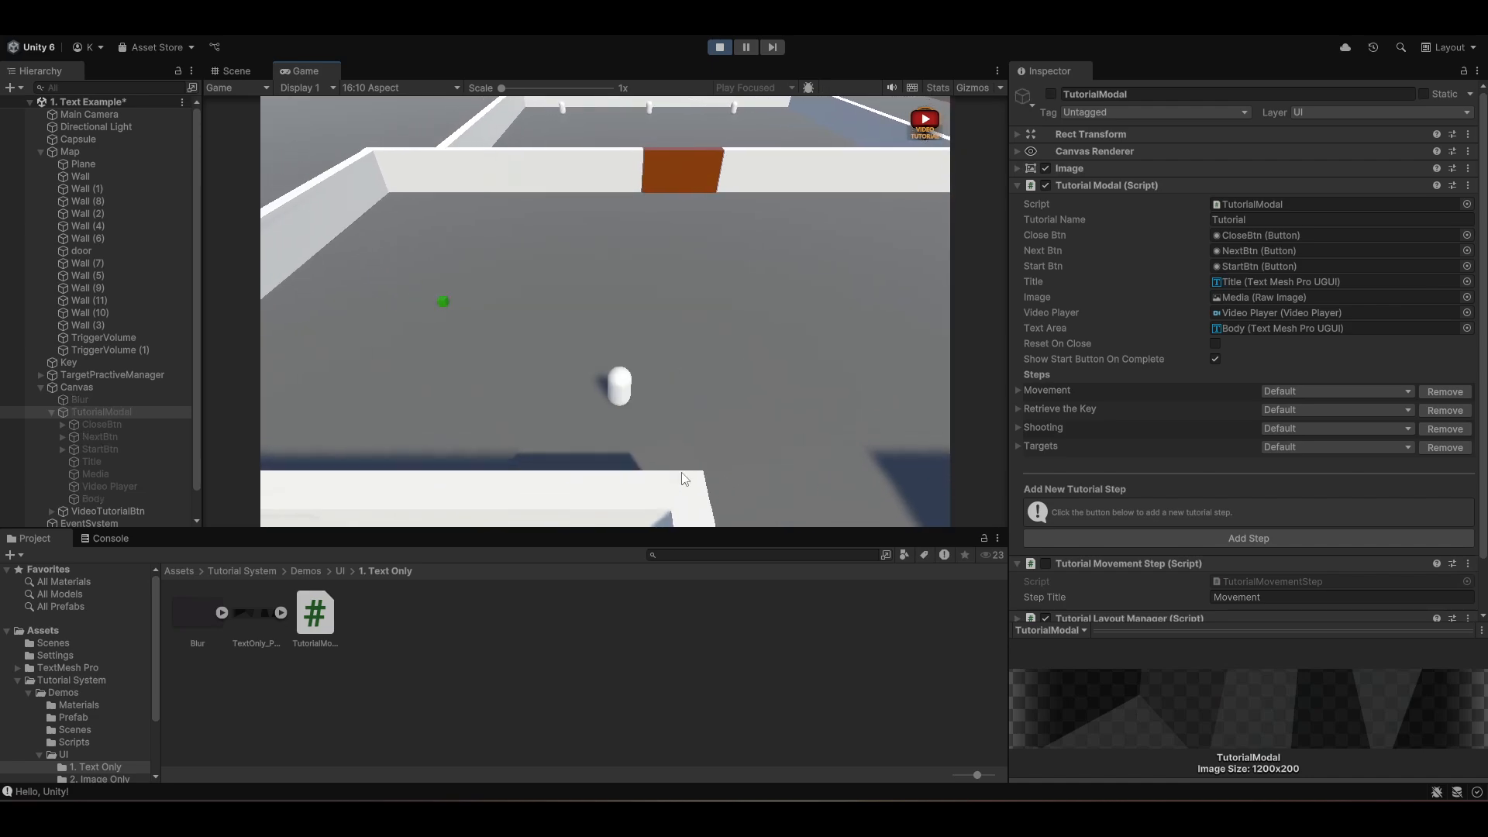
{"action": "key", "text": "w"}
{"action": "key", "text": "a"}
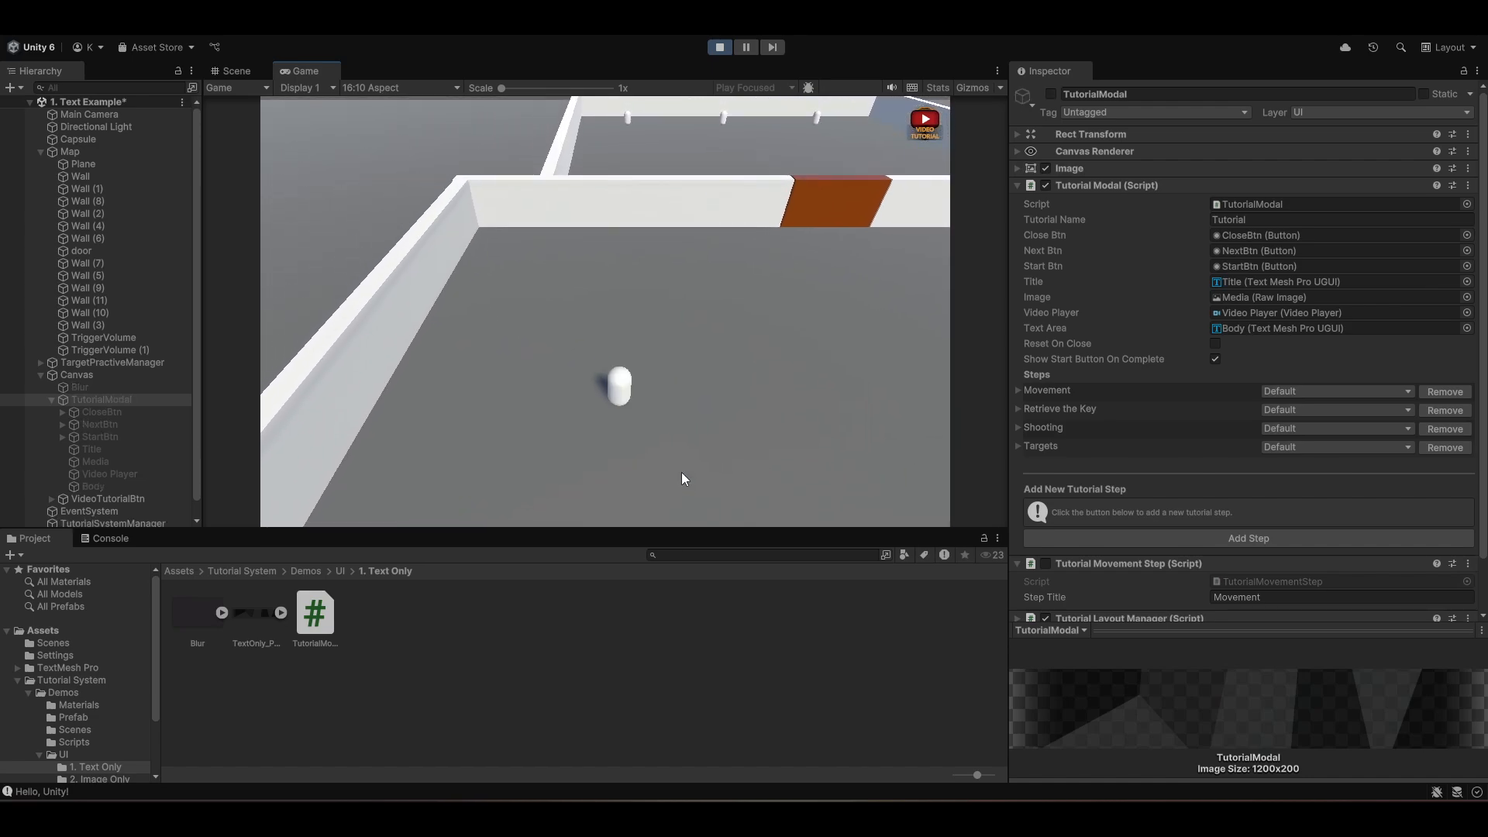
{"action": "key", "text": "w"}
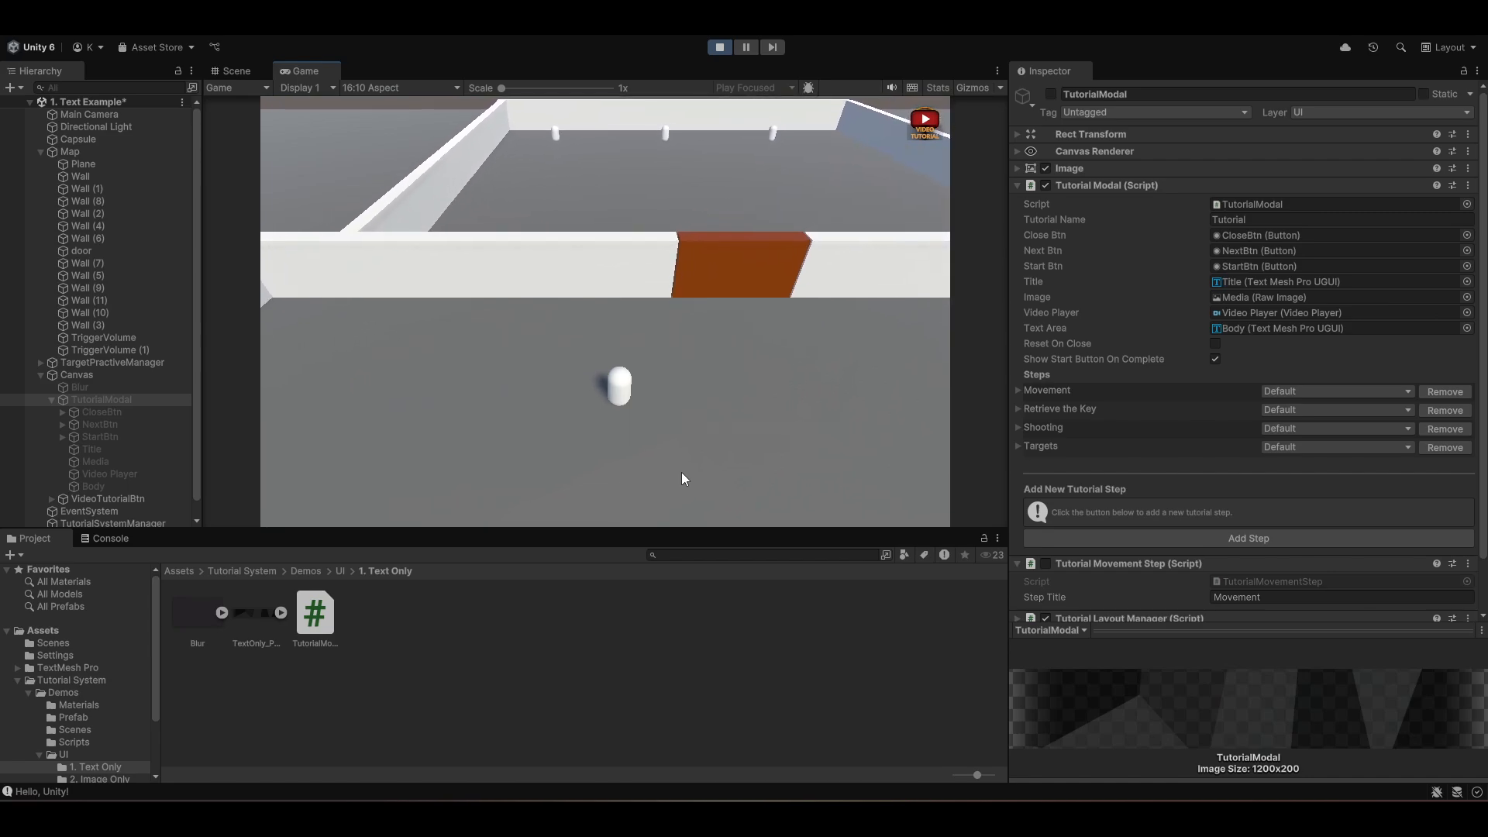
{"action": "key", "text": "w"}
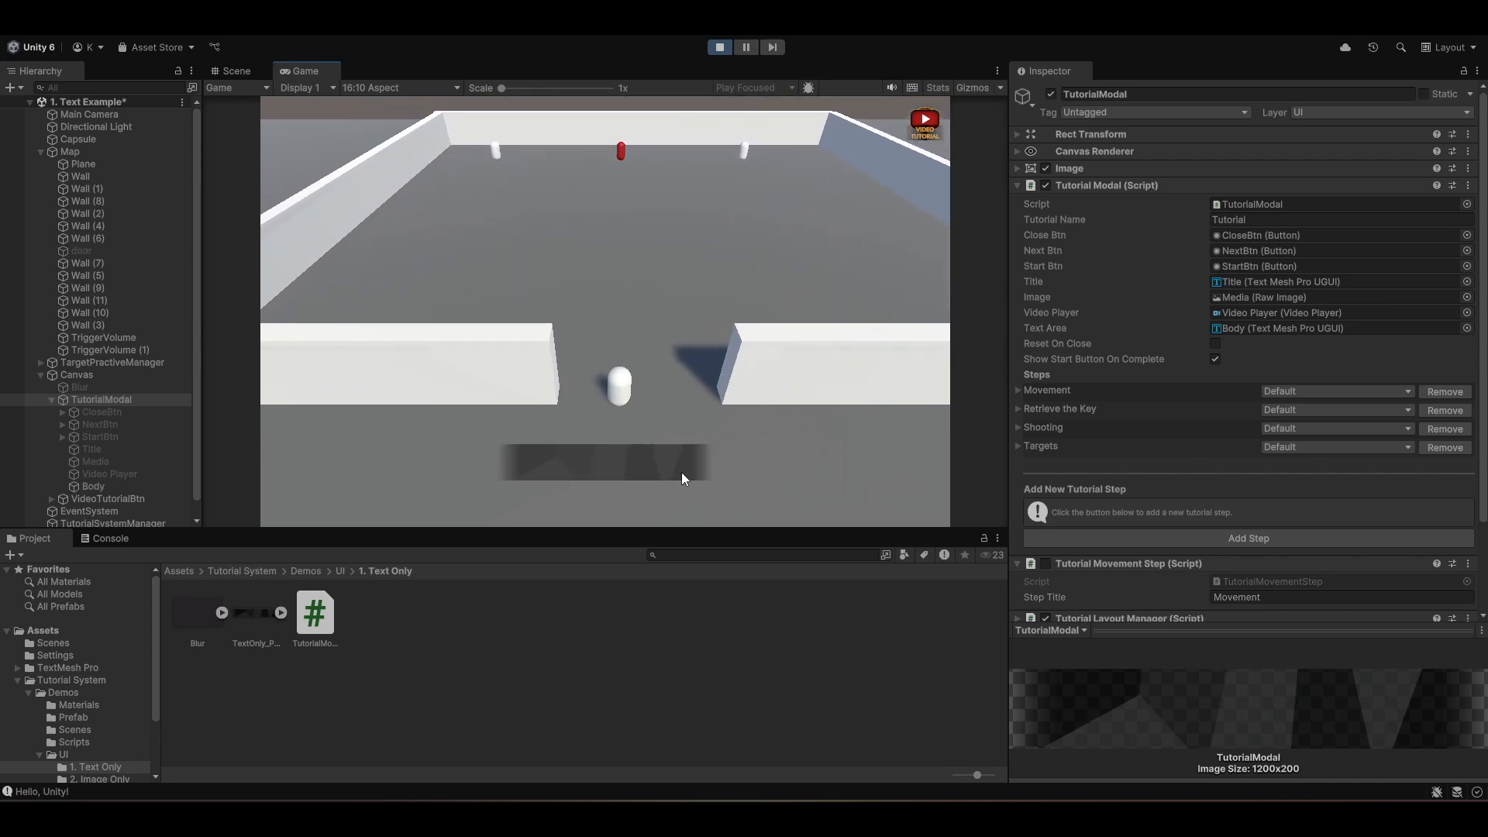
{"action": "left_click", "coordinate": [722, 47]}
- Set the Shooting step's text to 'Shoot with <b><color=#FF9809>SPACEBAR </color></b>' in the step list
{"action": "left_click", "coordinate": [1084, 427]}
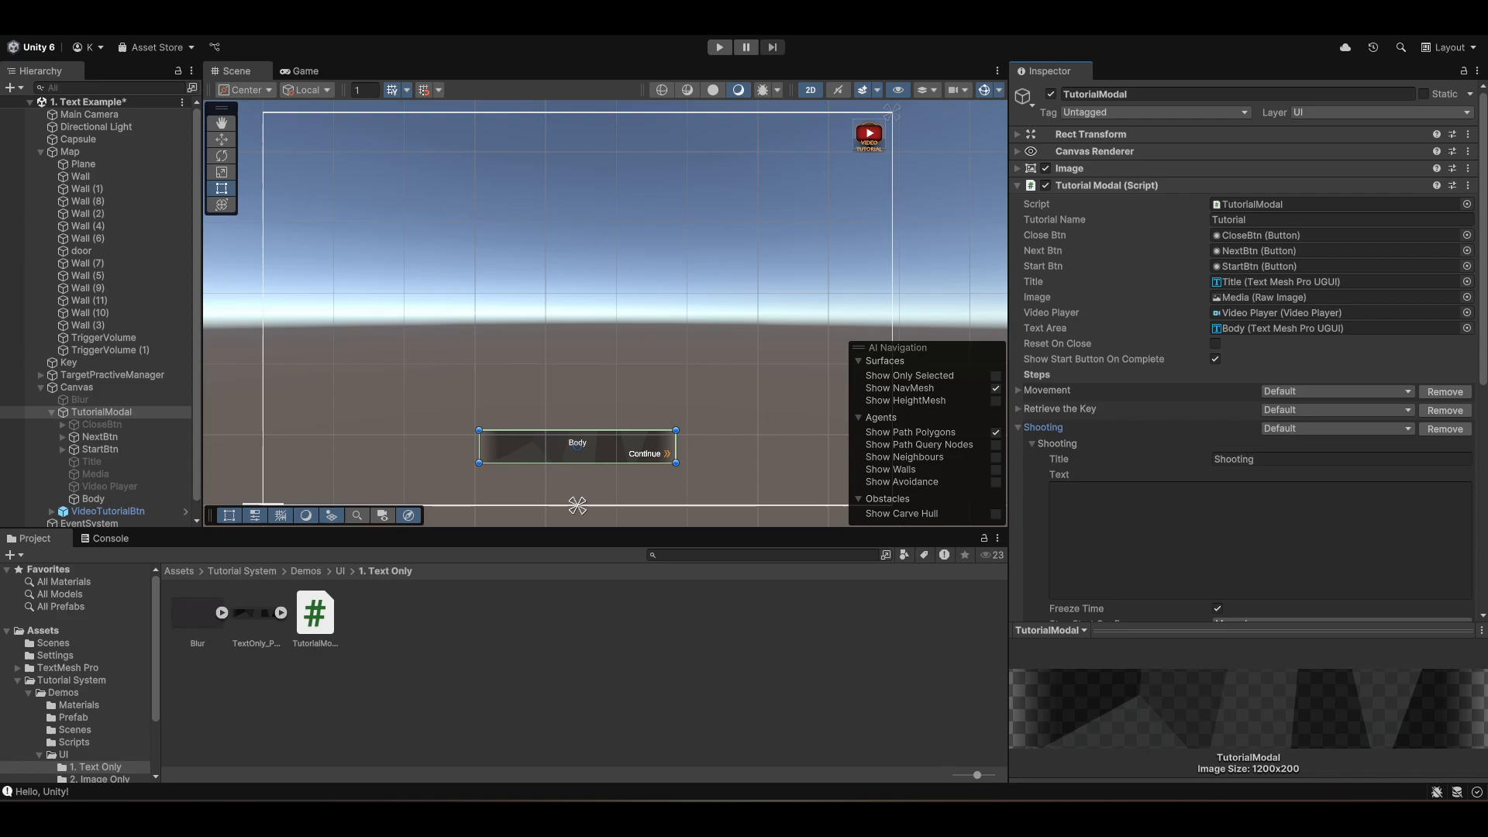
{"action": "left_click", "coordinate": [1250, 537]}
{"action": "type", "text": "Shoot with <b><color=#FF9809>SPACEBAR </color></b>"}
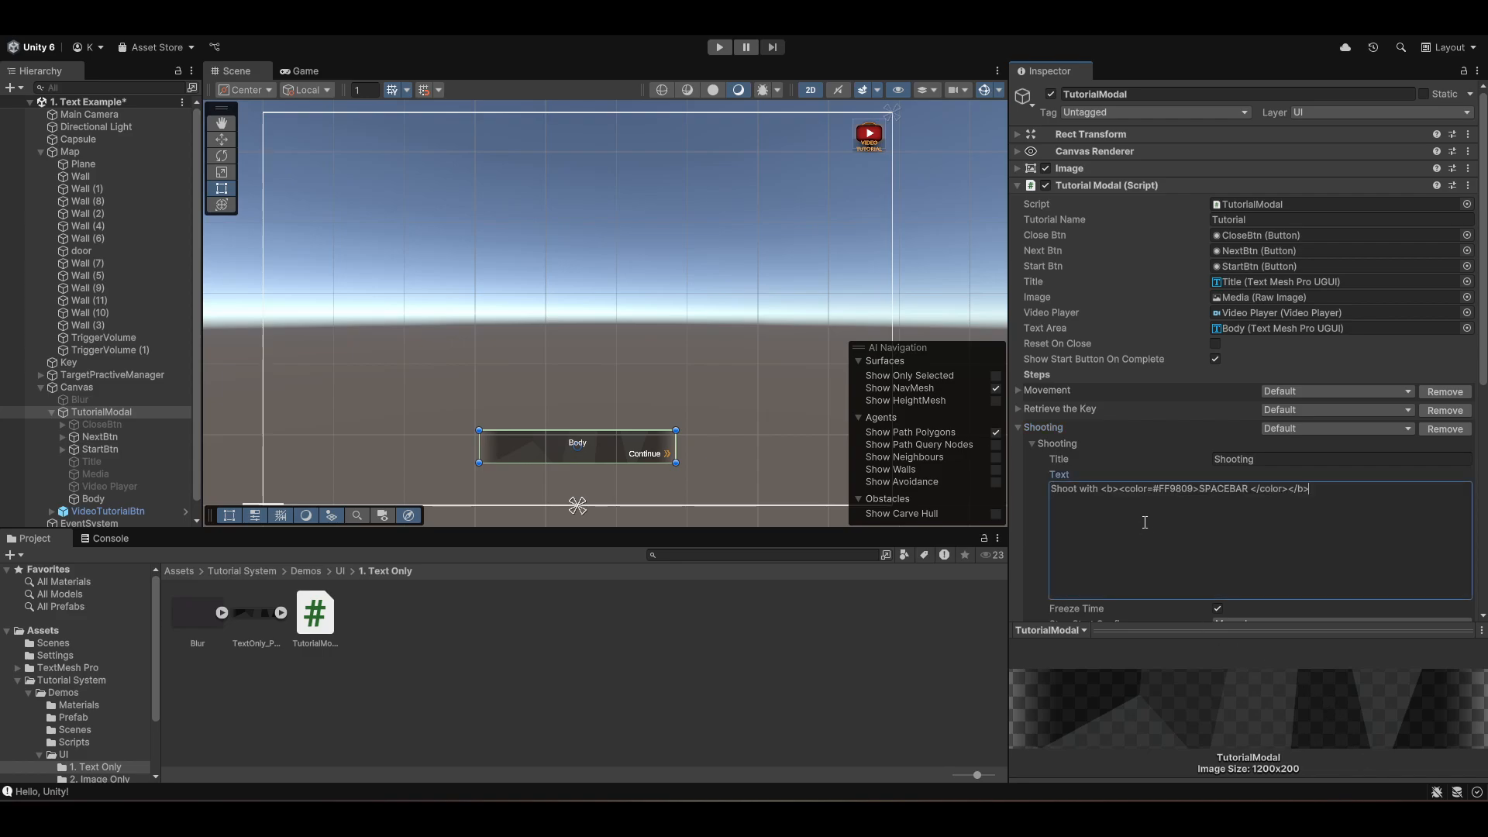
{"action": "scroll", "coordinate": [1250, 537], "scroll_direction": "down", "scroll_amount": 3}
{"action": "scroll", "coordinate": [1295, 550], "scroll_direction": "down", "scroll_amount": 4}
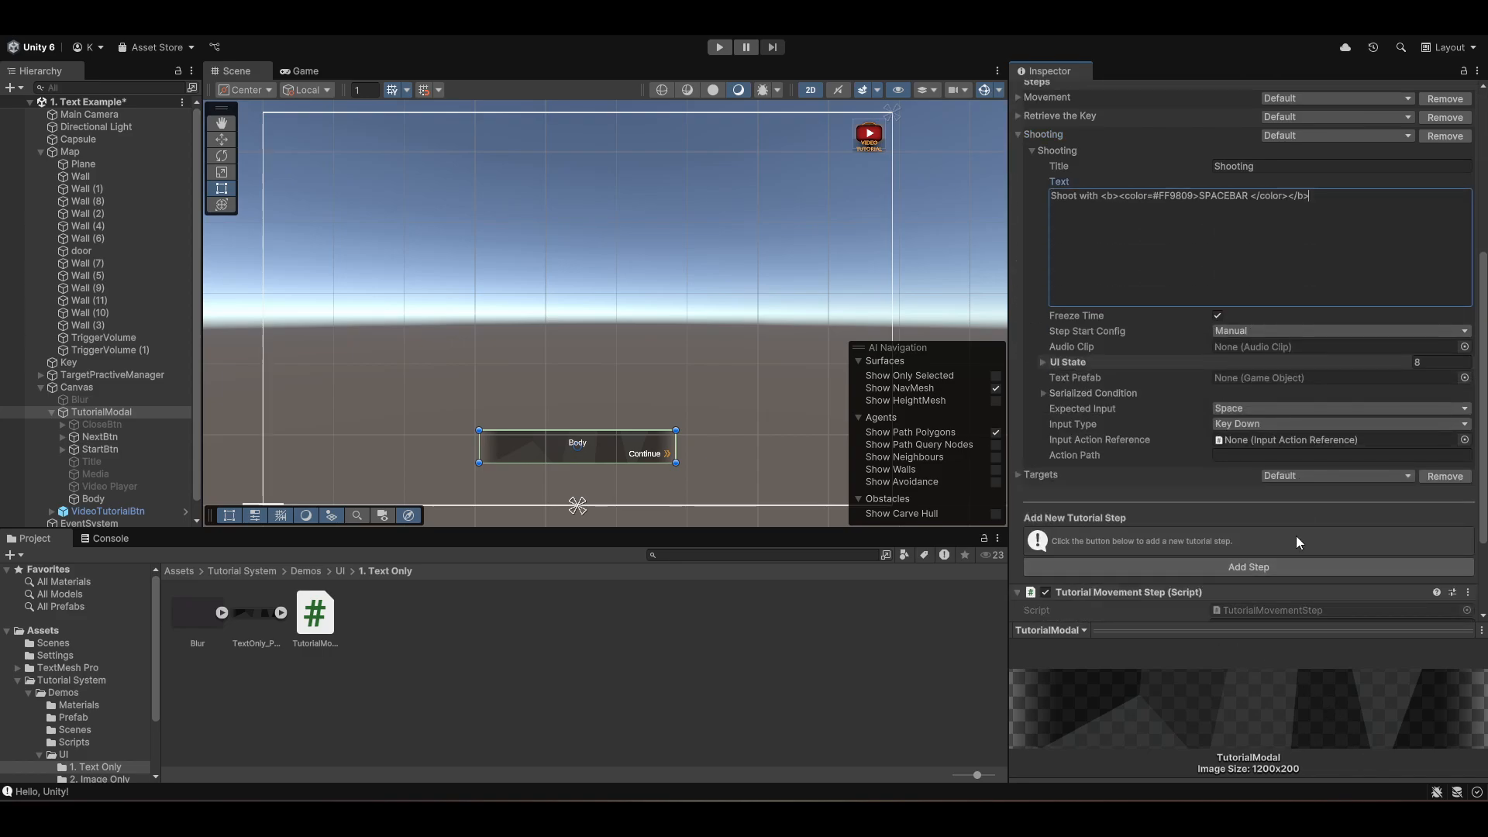
{"action": "scroll", "coordinate": [1297, 537], "scroll_direction": "up", "scroll_amount": 2}
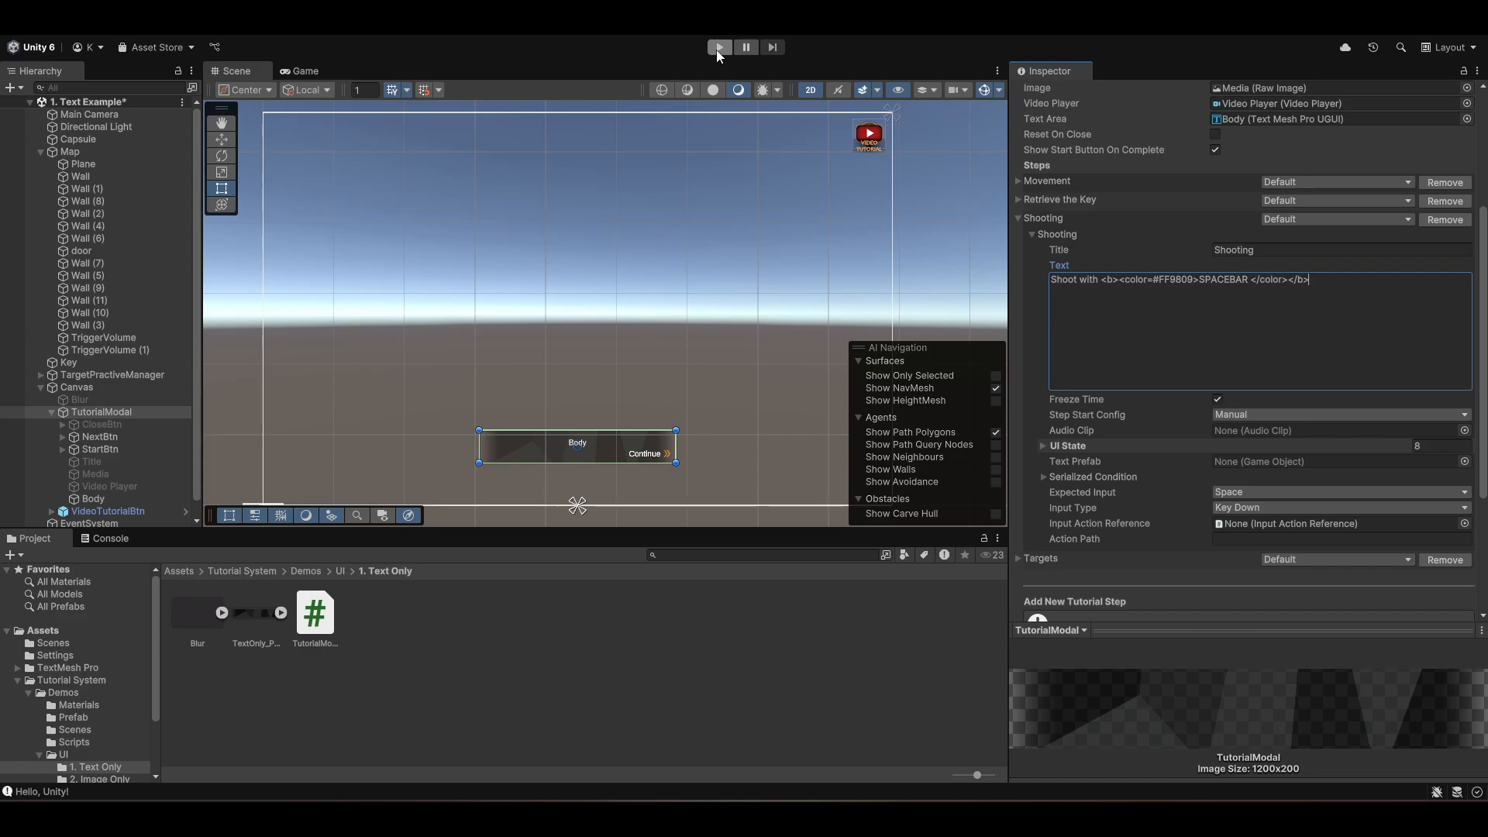
{"action": "left_click", "coordinate": [1018, 221]}
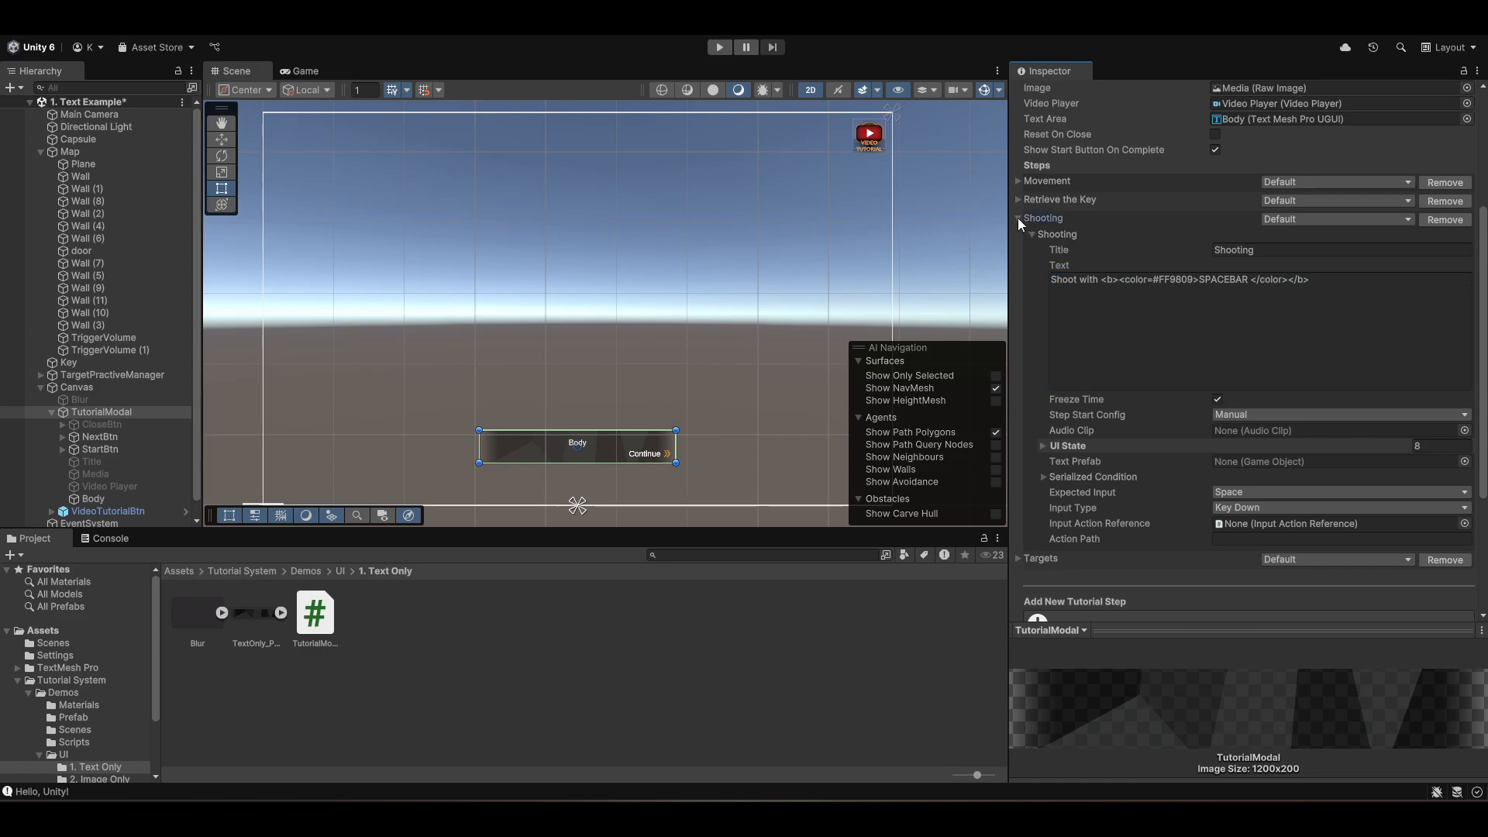
- Play the scene again, walking through every tutorial step including shooting and the Targets prompt, then stop play mode
{"action": "left_click", "coordinate": [727, 48]}
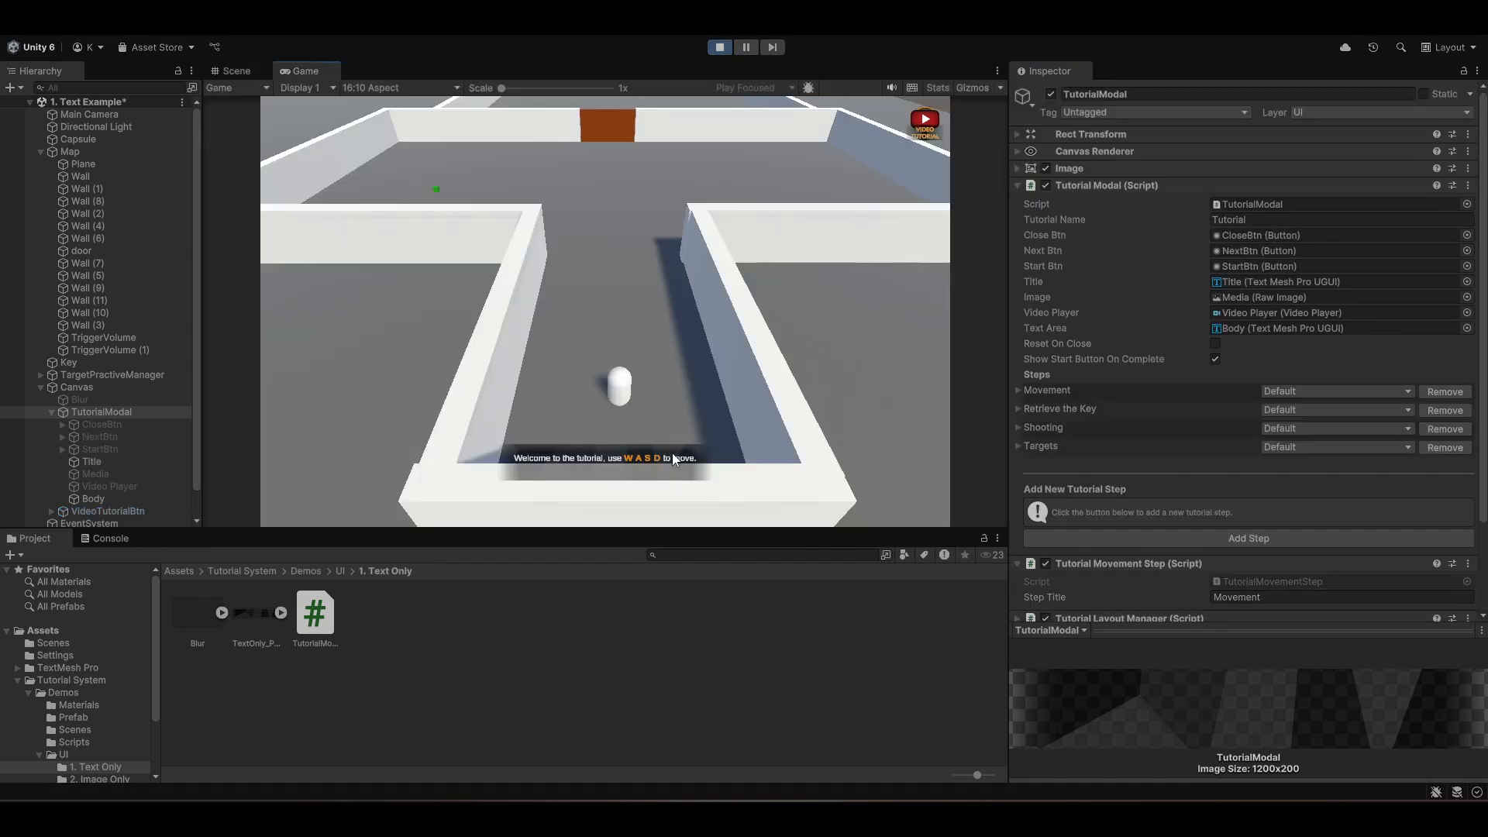
{"action": "key", "text": "w"}
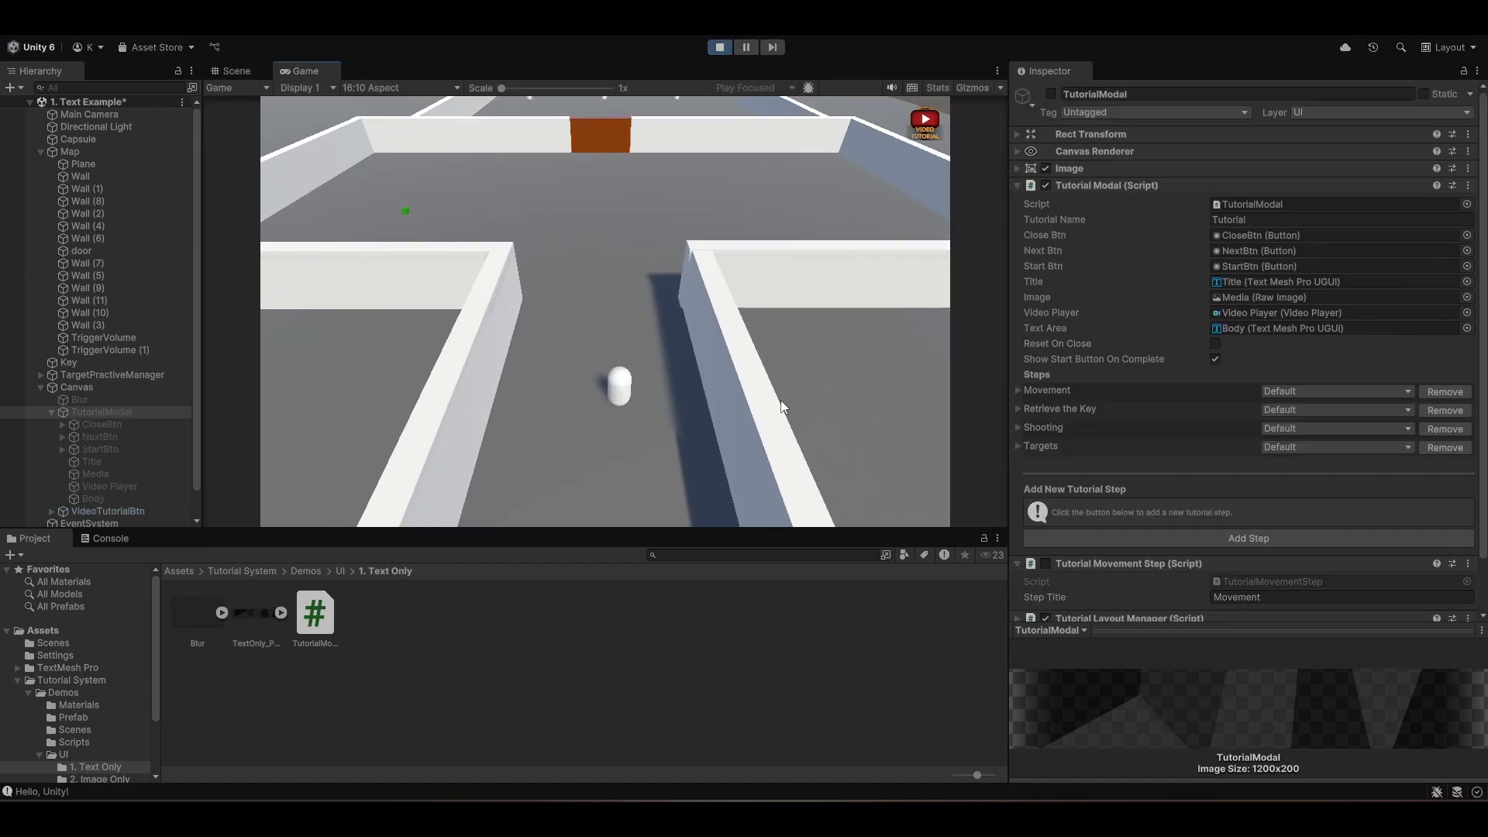
{"action": "key", "text": "w"}
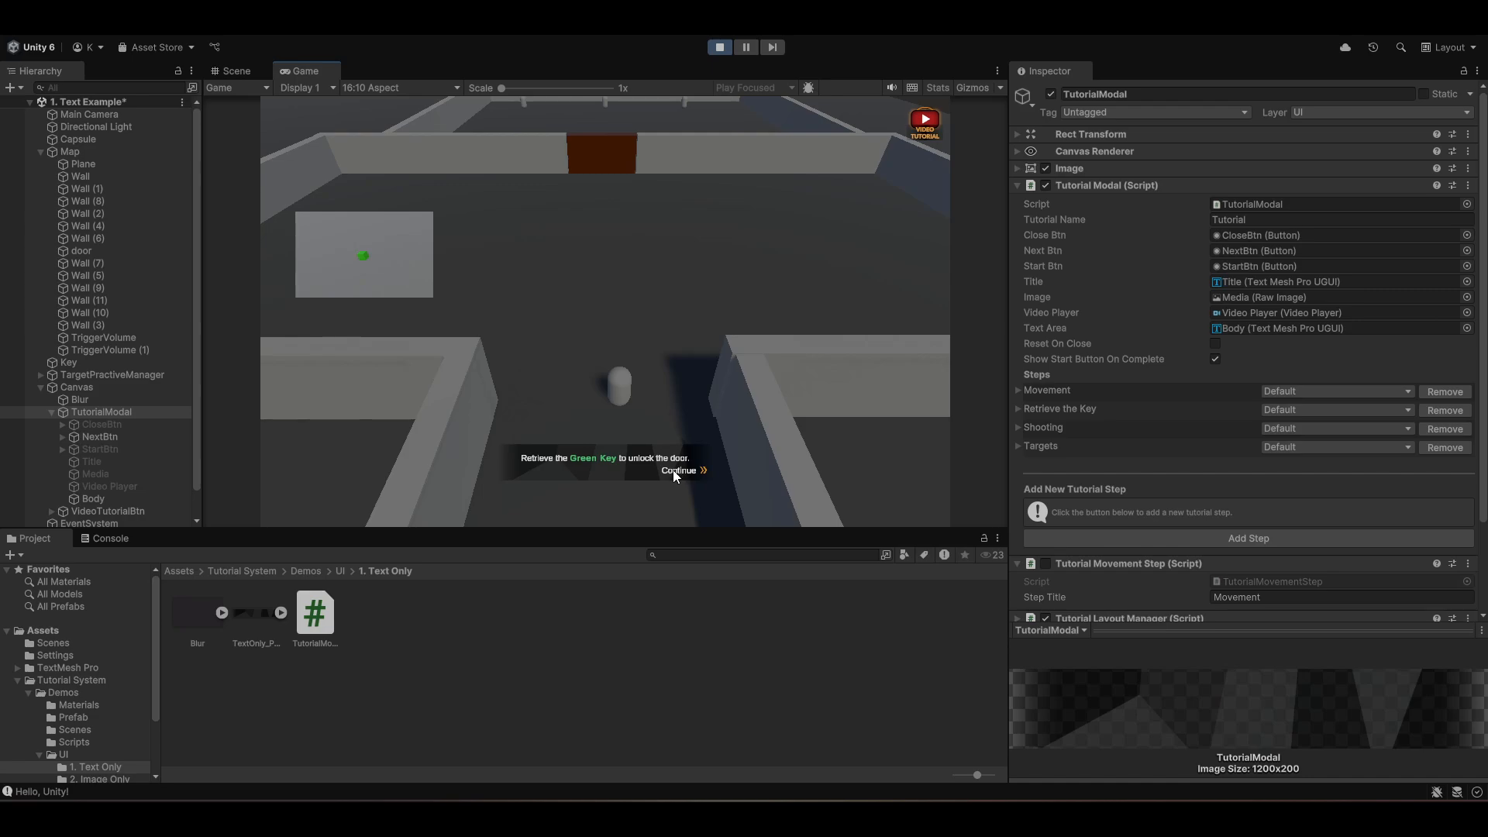
{"action": "left_click", "coordinate": [676, 470]}
{"action": "key", "text": "w"}
{"action": "key", "text": "w"}
{"action": "key", "text": "a"}
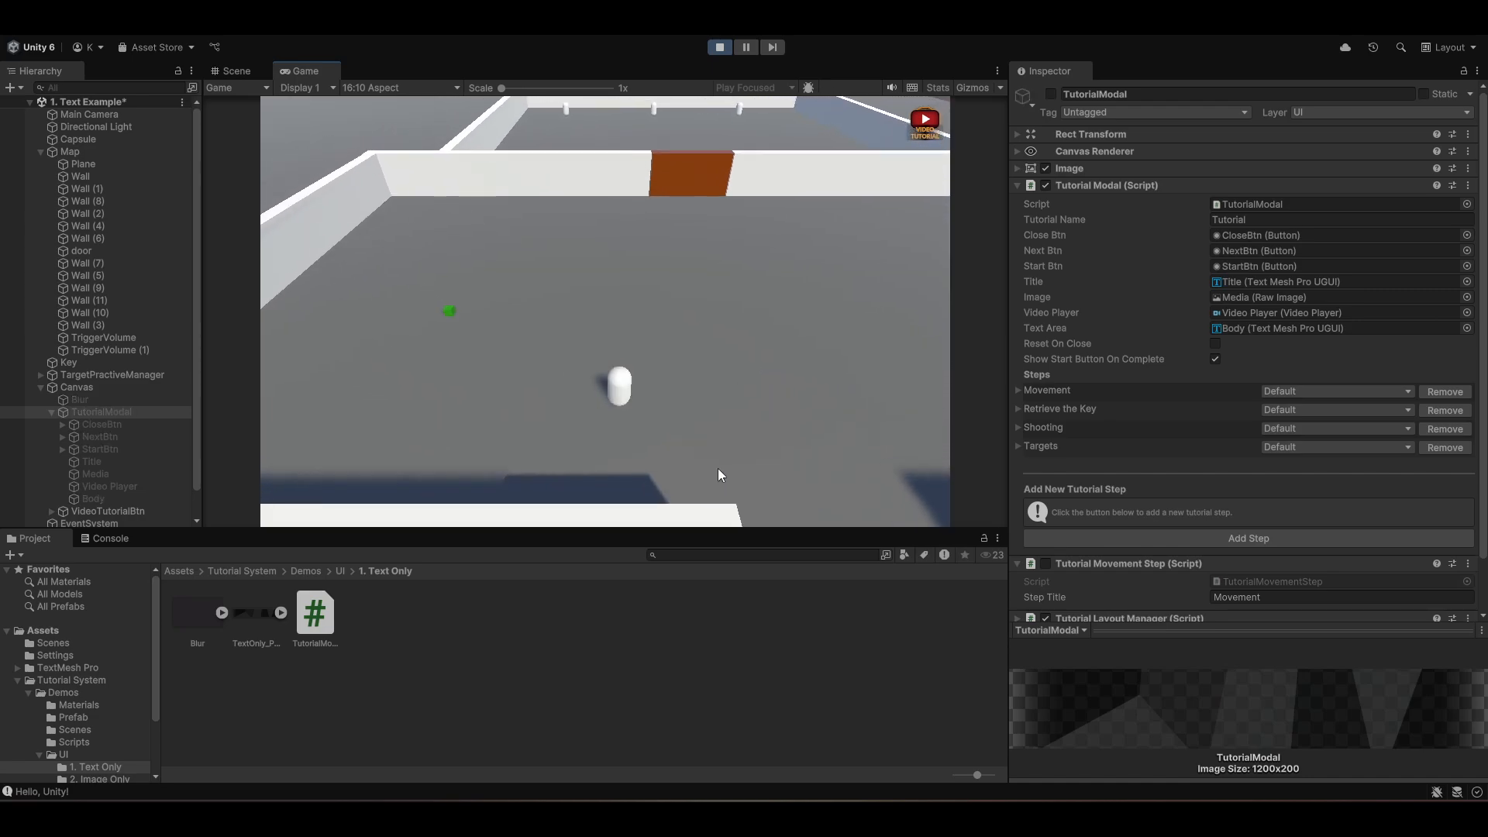
{"action": "key", "text": "w"}
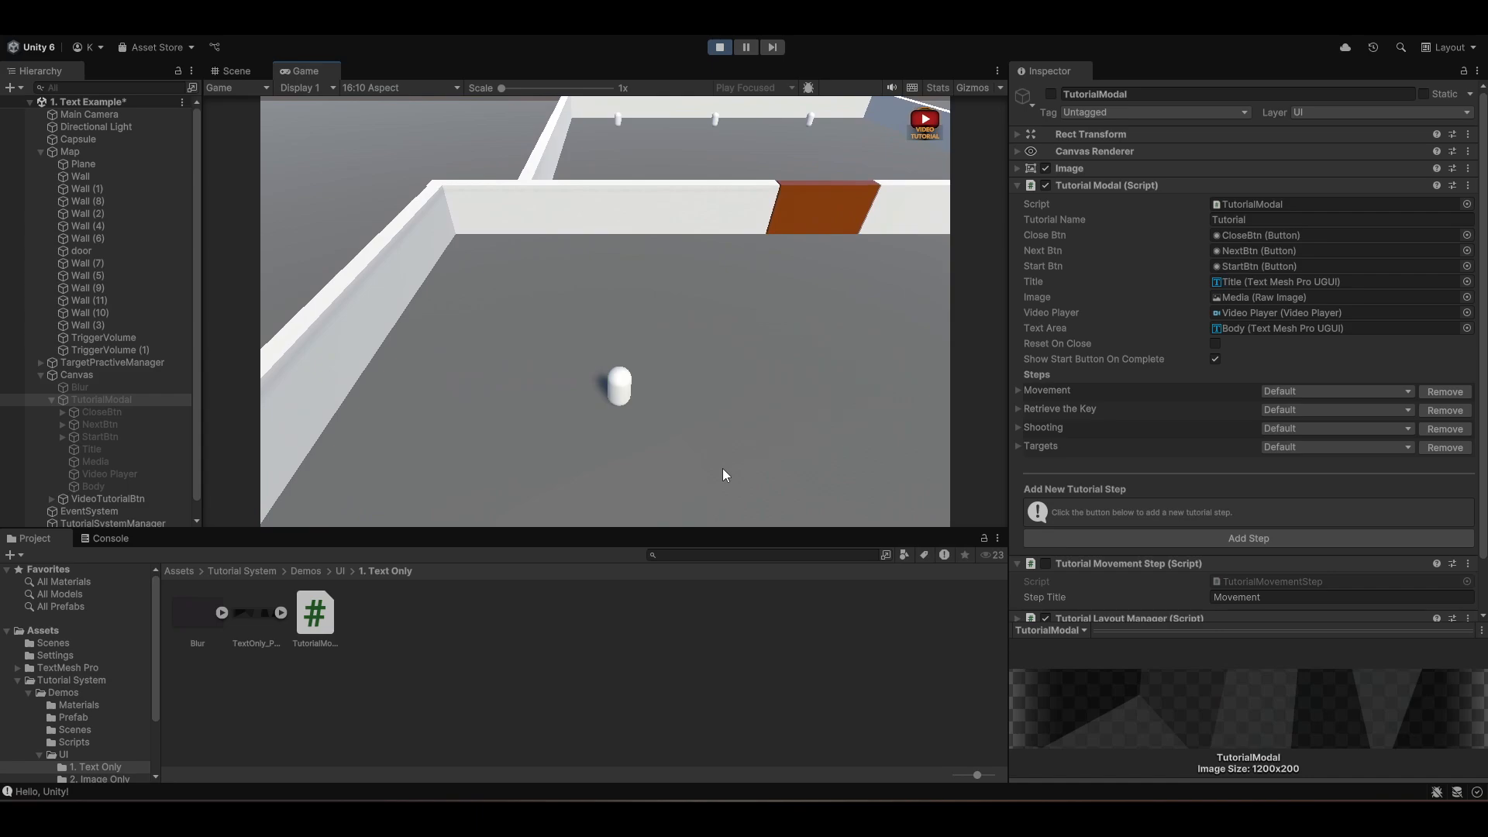
{"action": "key", "text": "d"}
{"action": "key", "text": "w"}
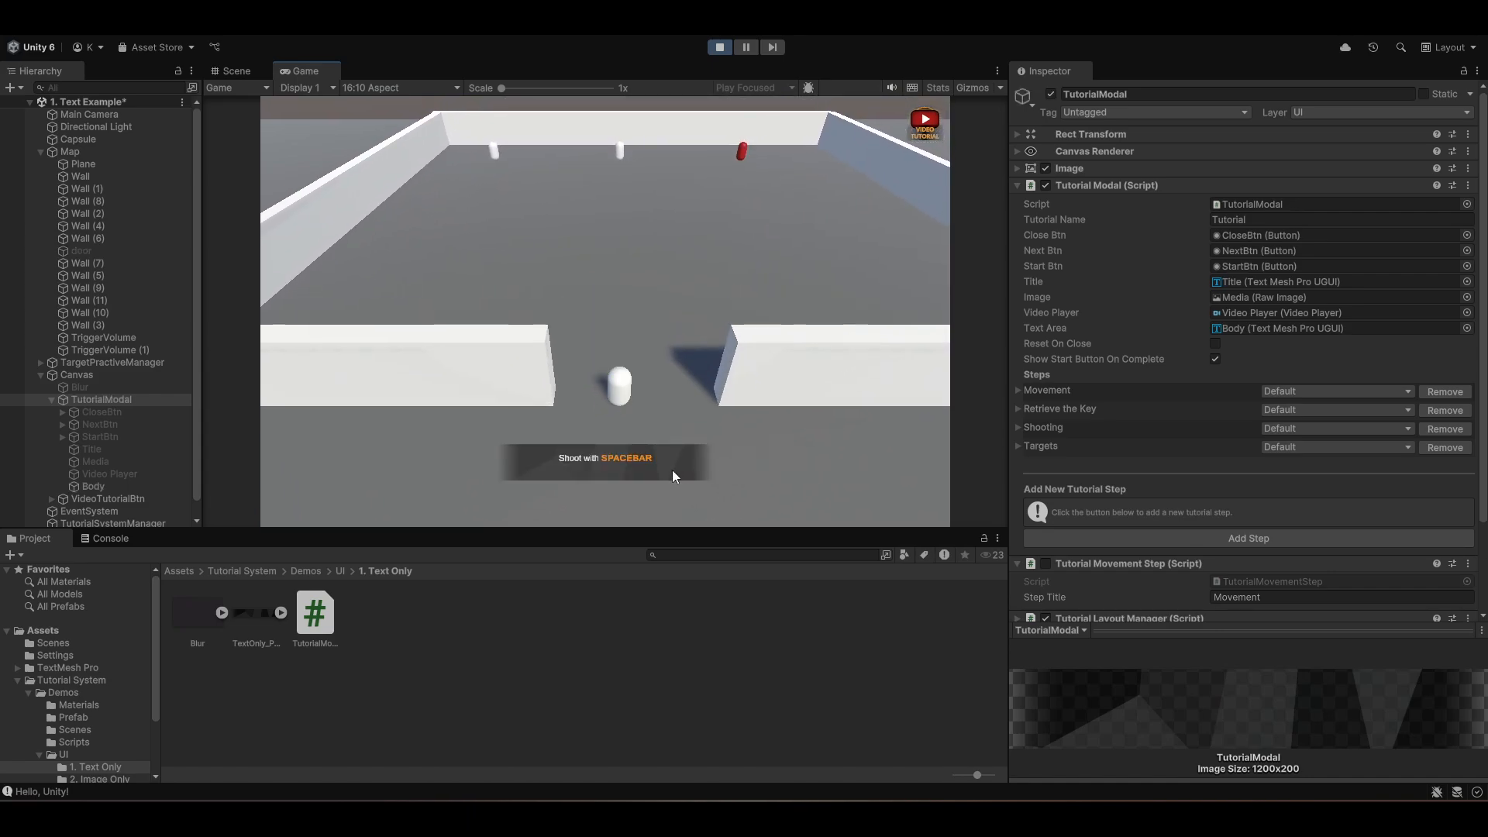
{"action": "key", "text": "space"}
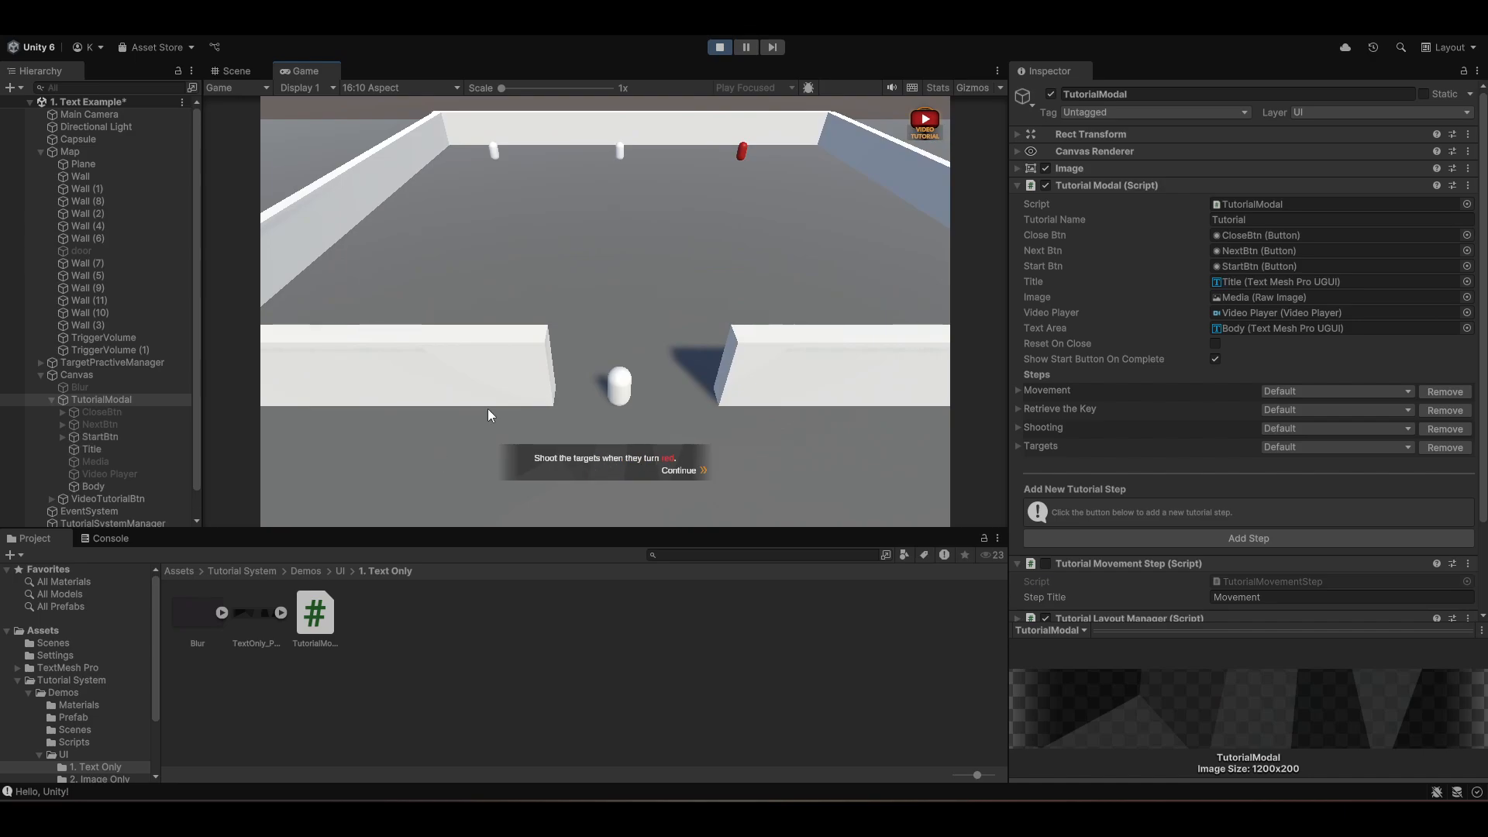
{"action": "left_click", "coordinate": [686, 473]}
{"action": "key", "text": "w"}
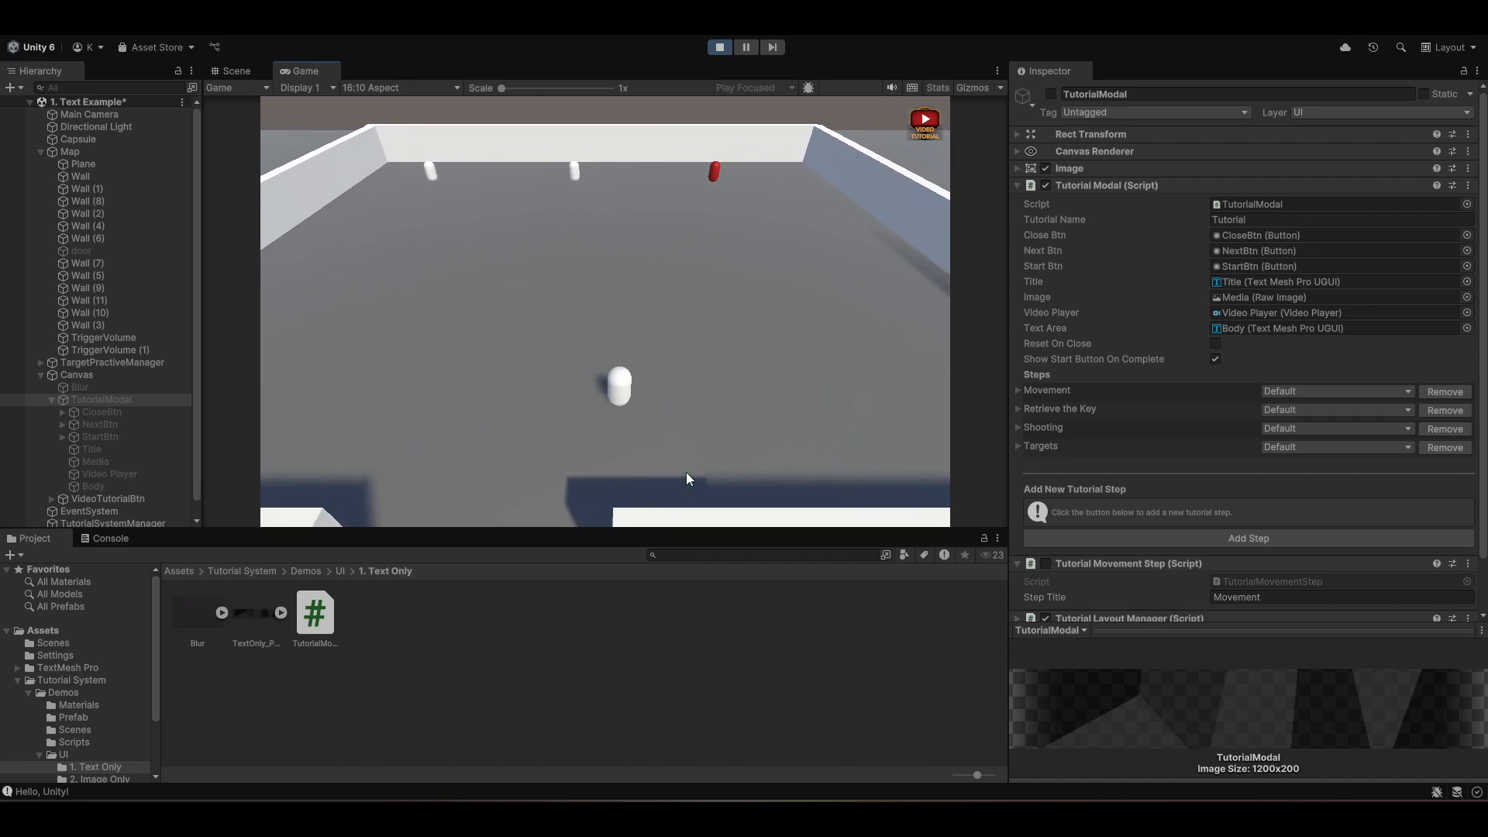
{"action": "key", "text": "d"}
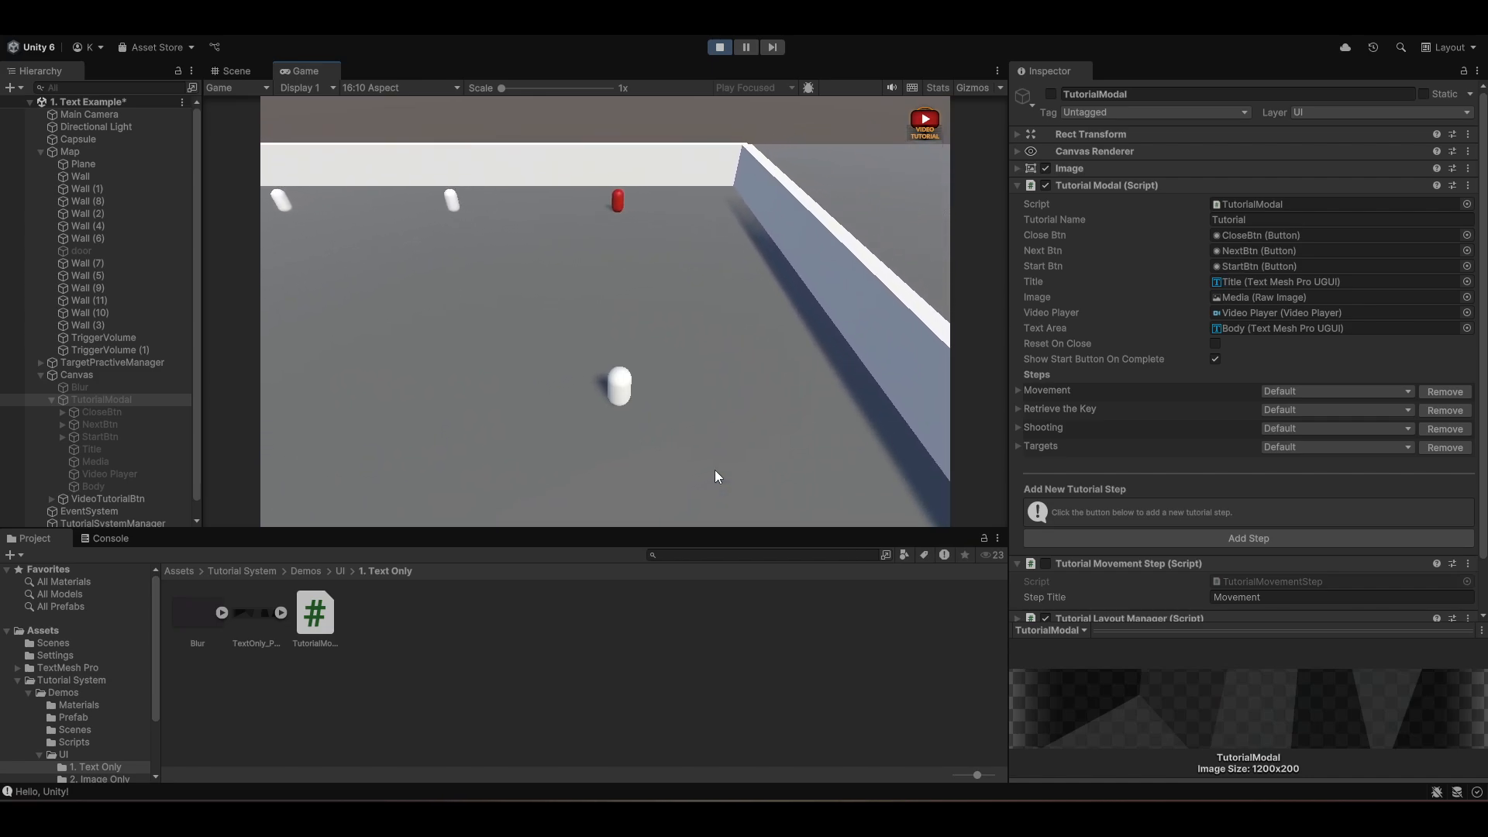
{"action": "key", "text": "s"}
{"action": "key", "text": "space"}
{"action": "key", "text": "a"}
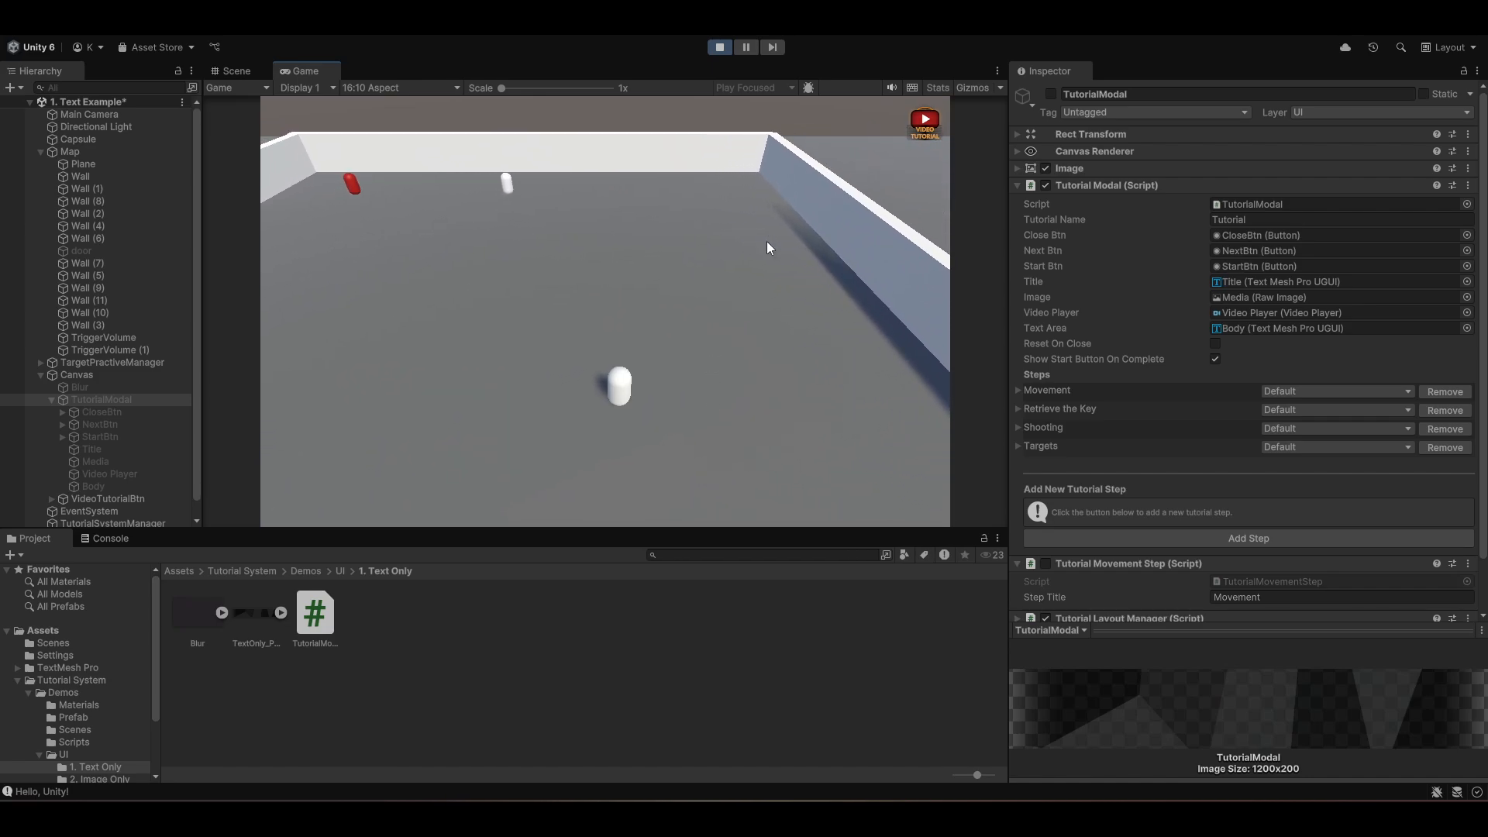
{"action": "key", "text": "s"}
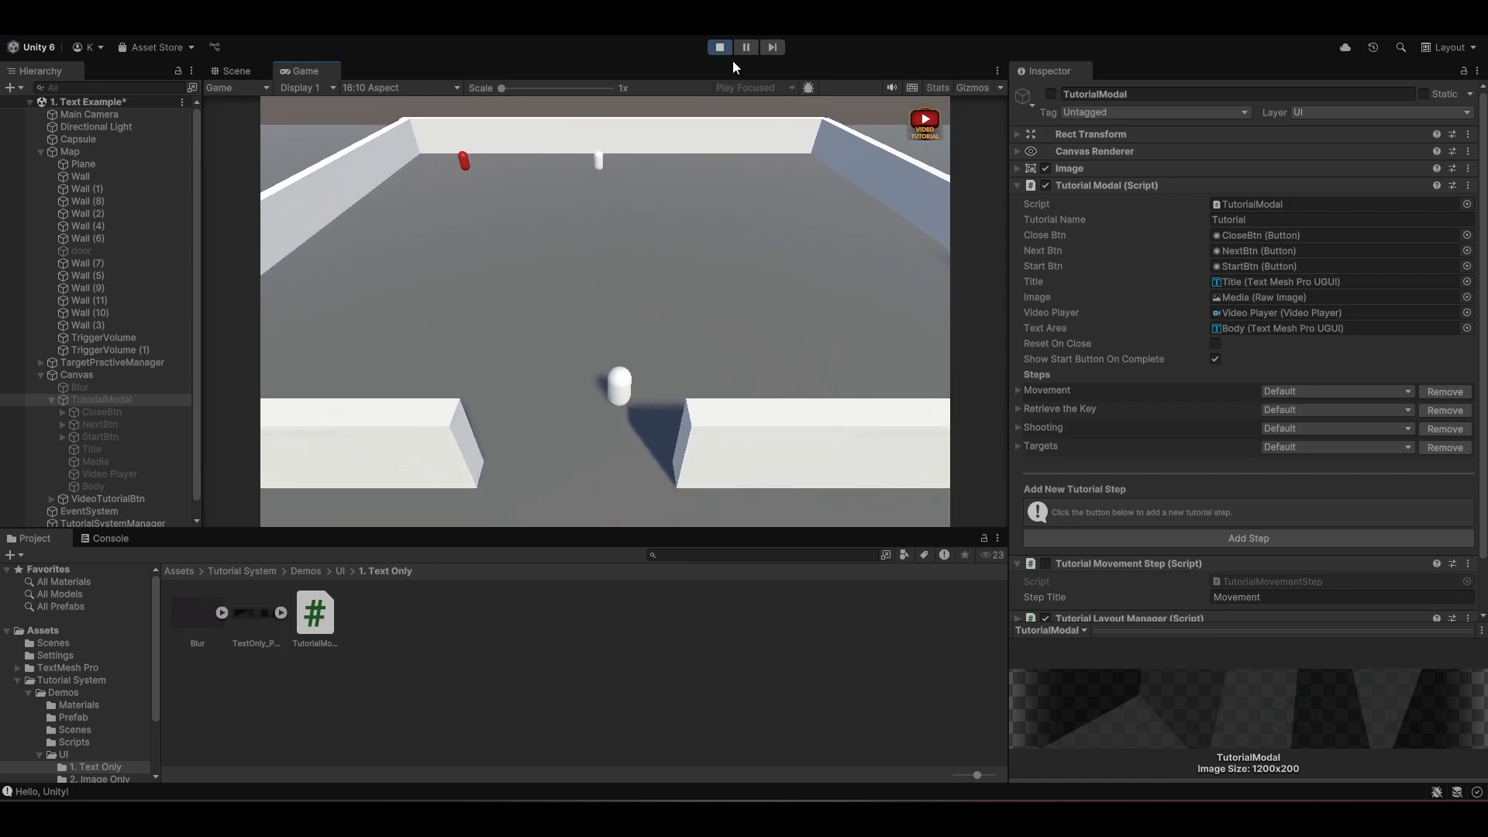
{"action": "left_click", "coordinate": [719, 47]}
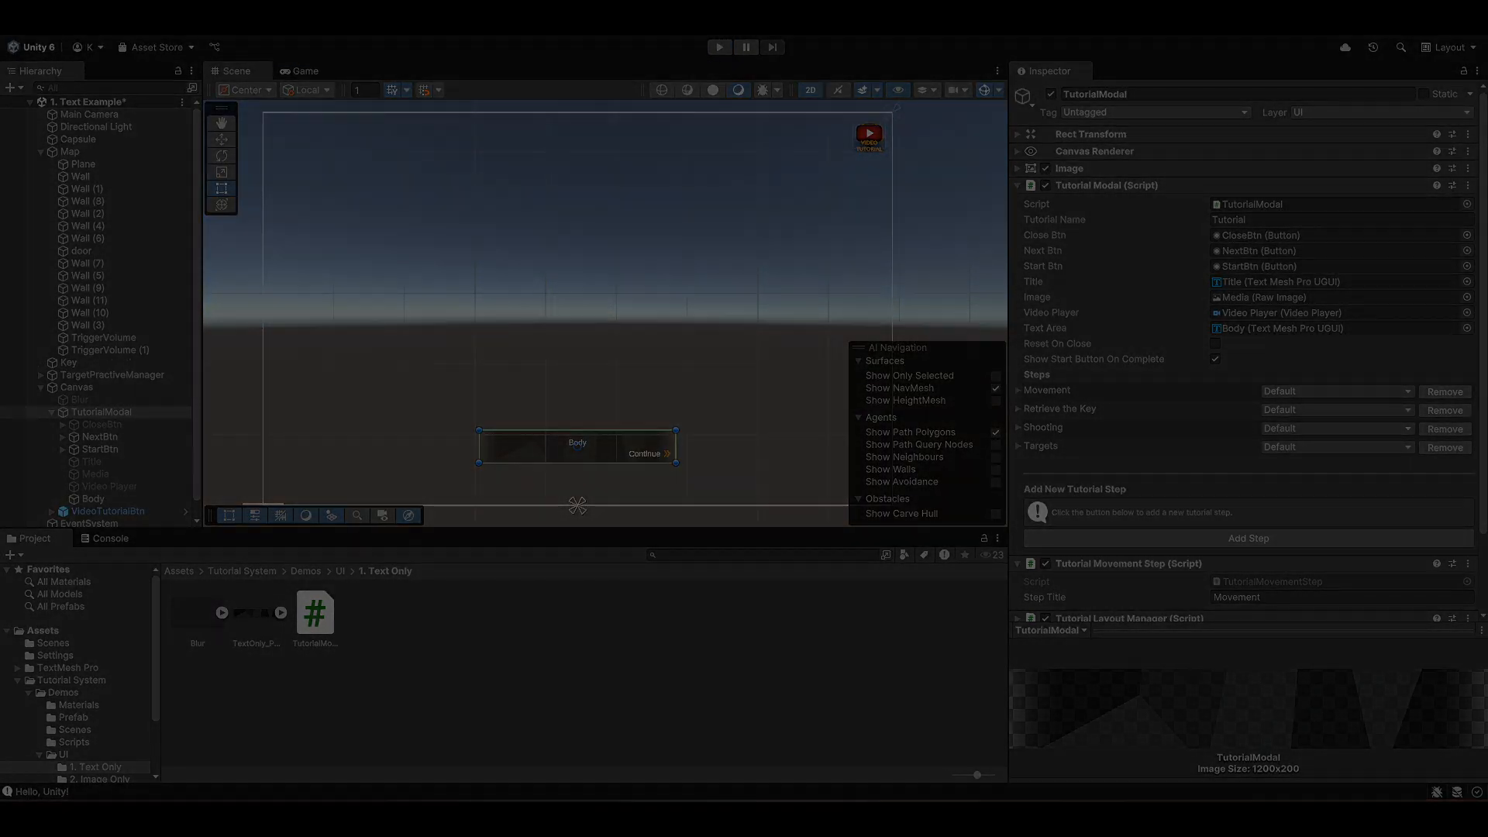